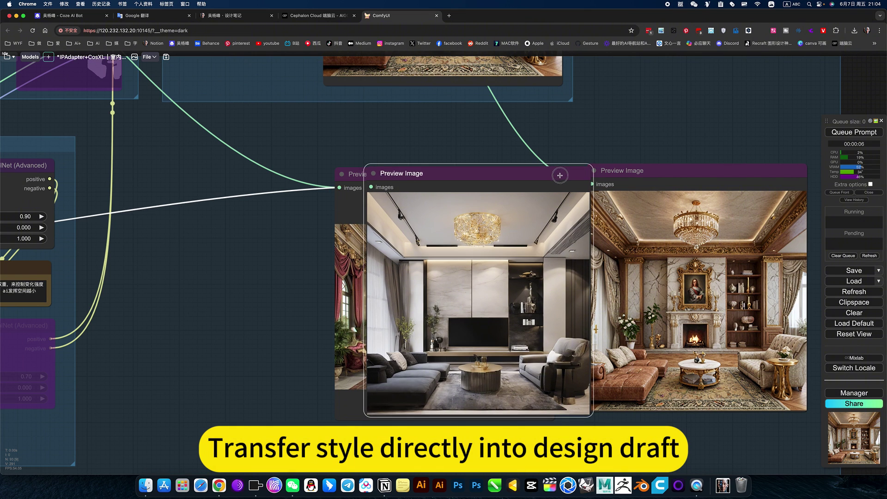
Compare the previews, then move the modern living-room preview node off the palace reference preview it overlaps
scroll(556, 131, up, 2)
drag(556, 130, 535, 96)
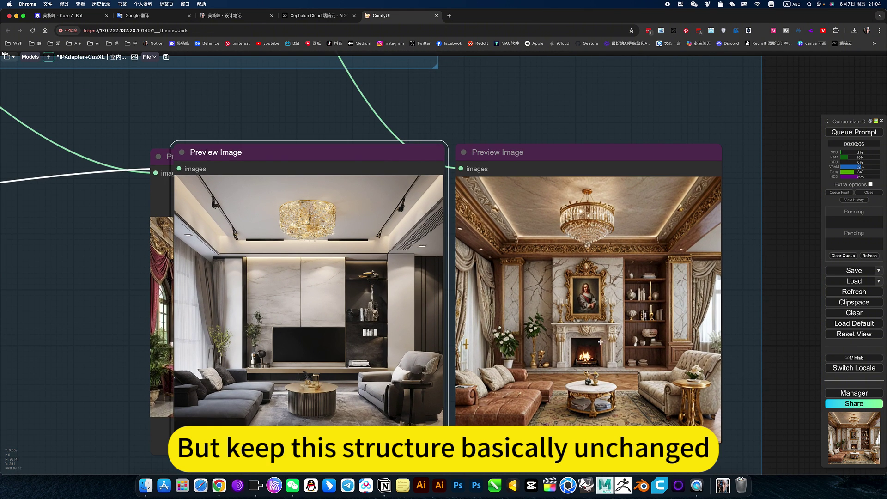
scroll(429, 247, down, 5)
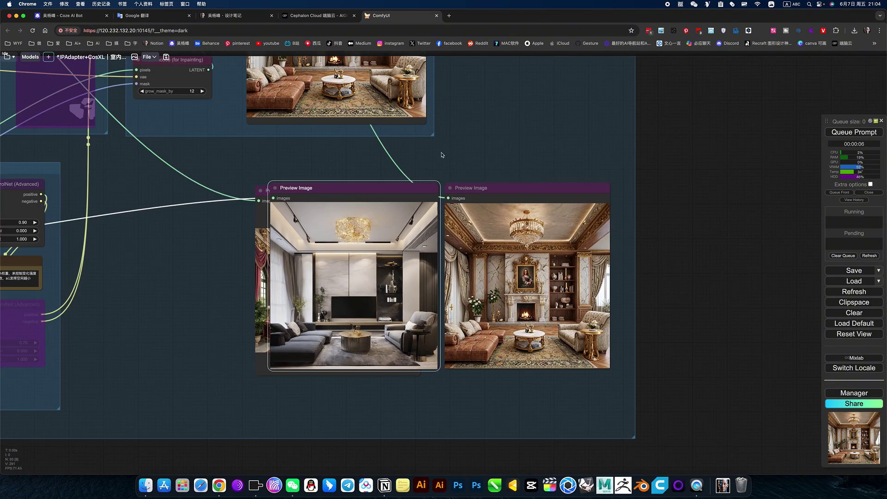
drag(442, 154, 602, 193)
drag(522, 224, 340, 223)
drag(411, 203, 678, 201)
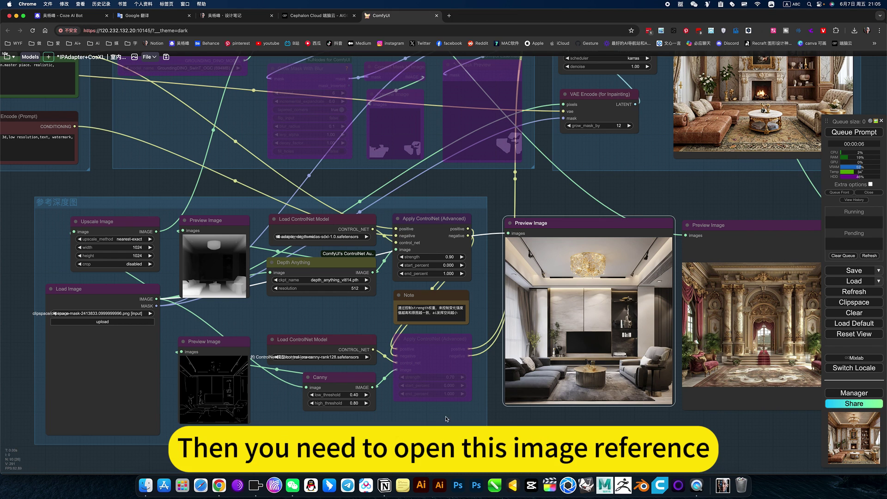
Examine the Canny line-drawing preview and its bypassed Apply ControlNet node in the depth reference group
click(415, 336)
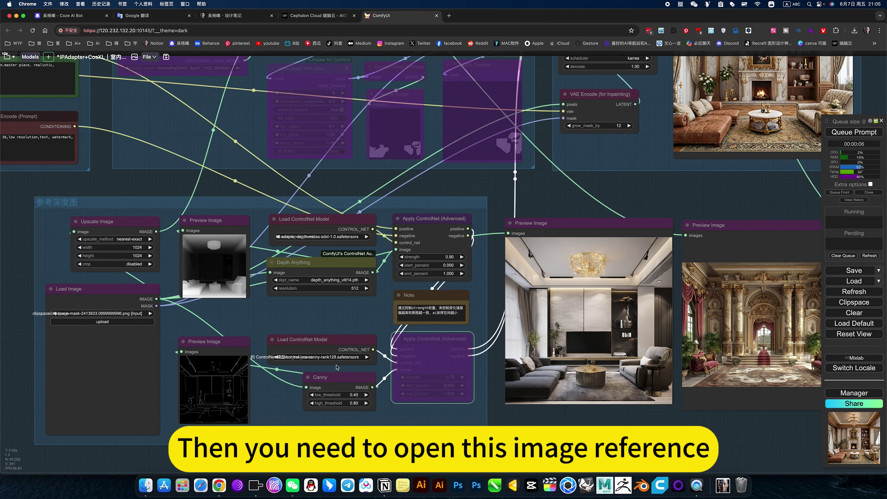
scroll(328, 374, left, 5)
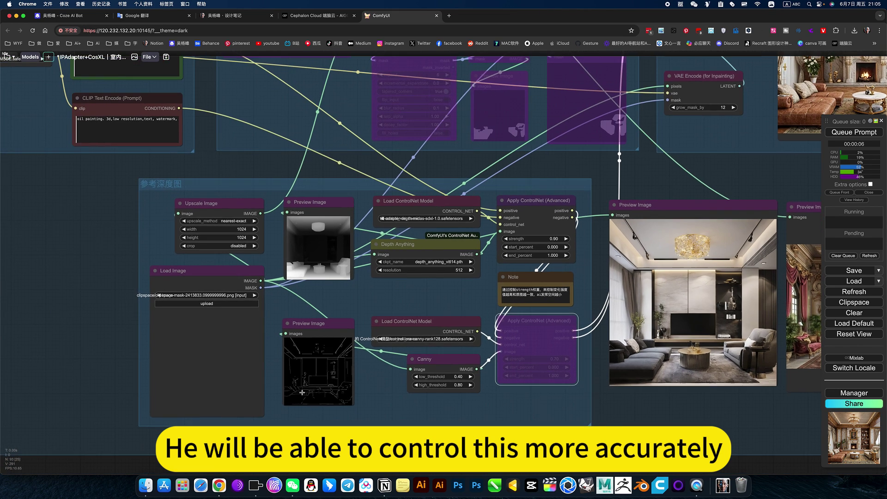
scroll(315, 382, up, 2)
scroll(315, 382, up, 10)
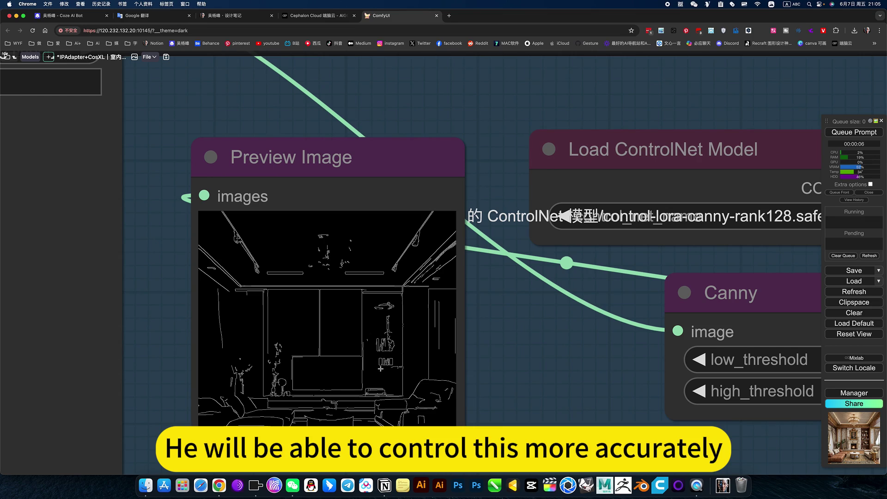
scroll(351, 403, down, 5)
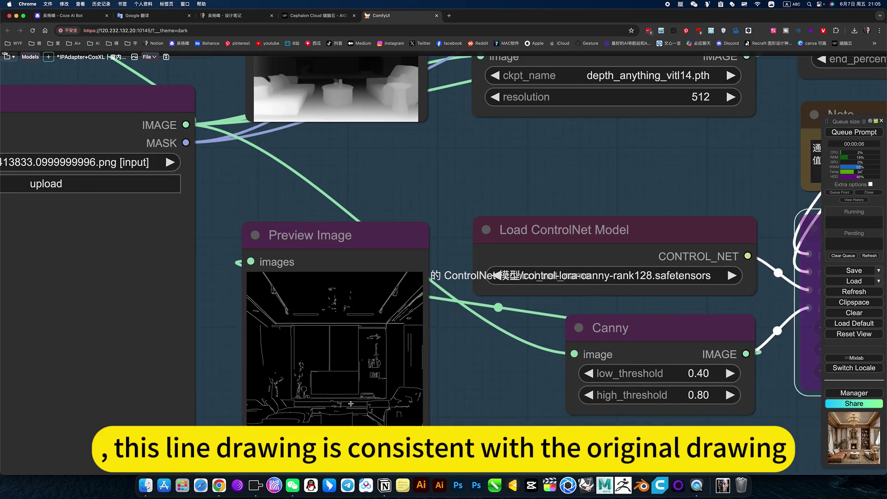
scroll(360, 385, down, 12)
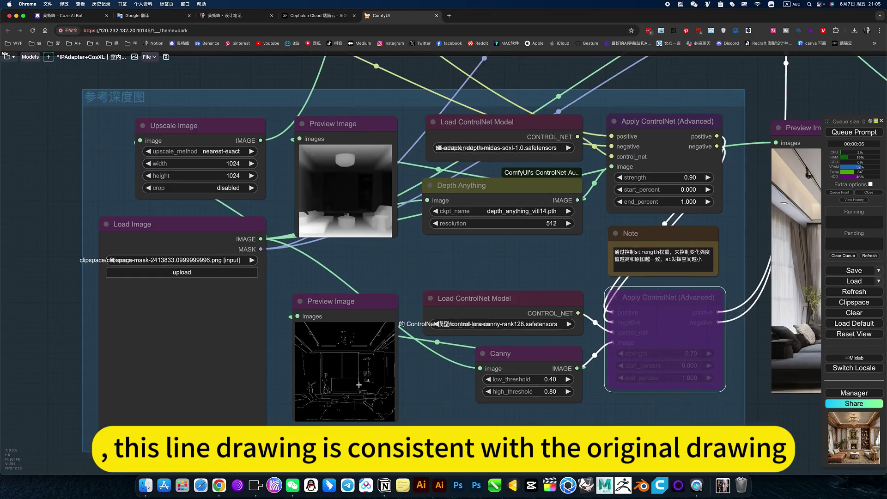
scroll(359, 385, up, 3)
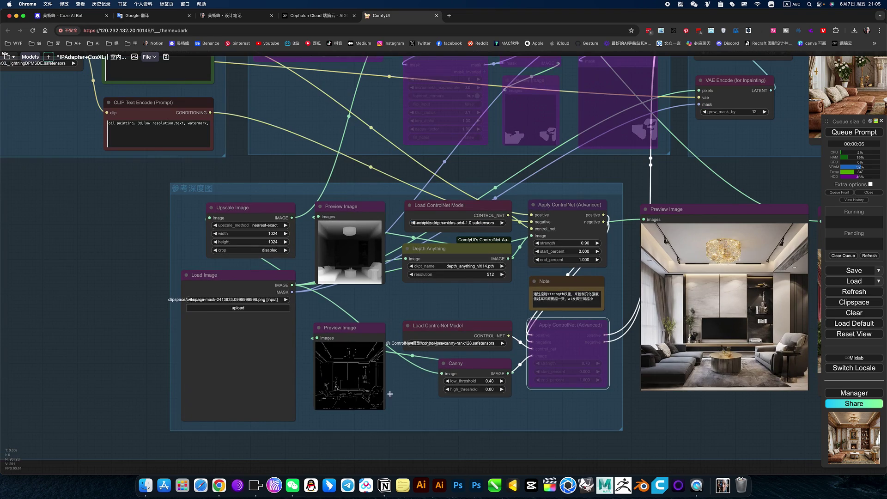
scroll(418, 403, down, 5)
scroll(419, 404, up, 4)
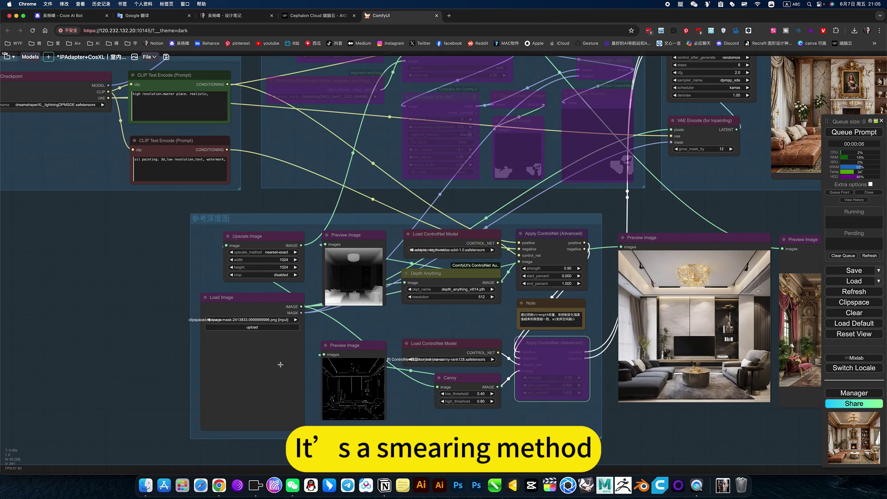
Open the living-room Load Image node in the mask editor and save its fully painted mask to the node
click(263, 351)
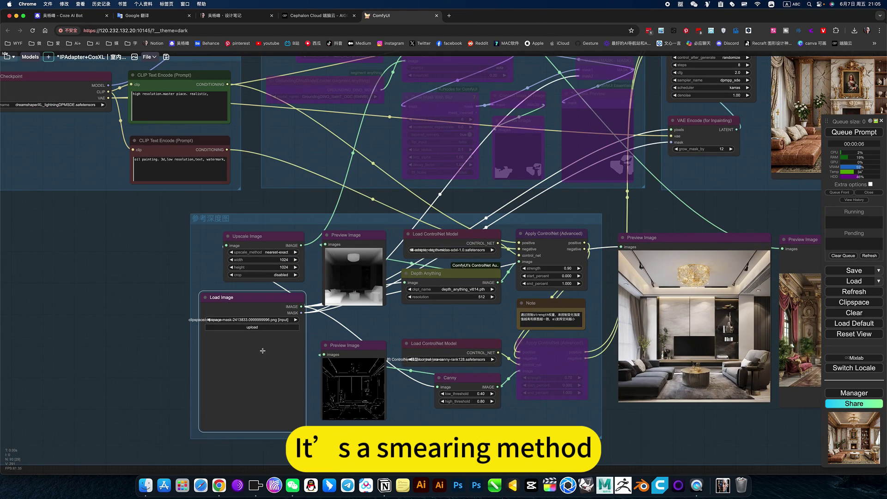
right_click(271, 372)
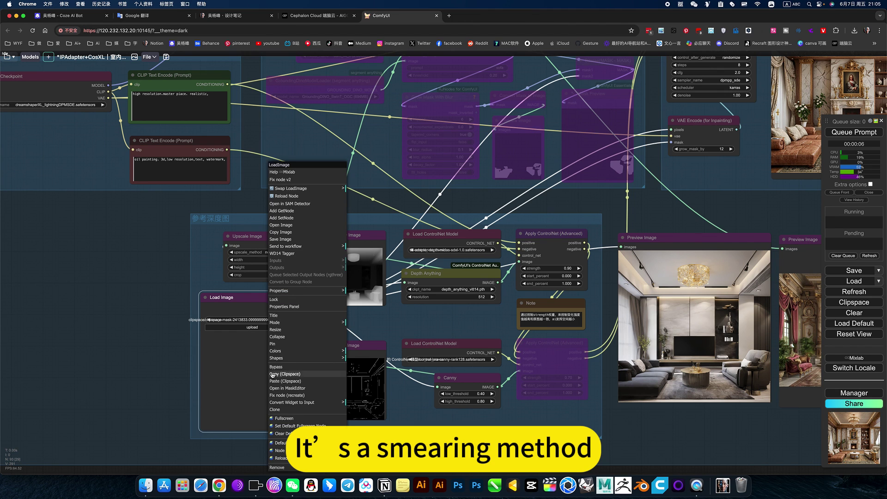
click(281, 391)
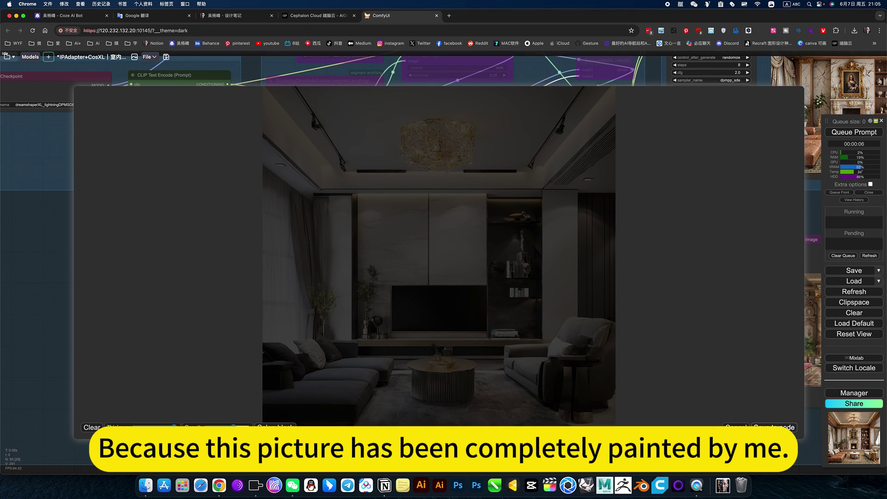
click(773, 427)
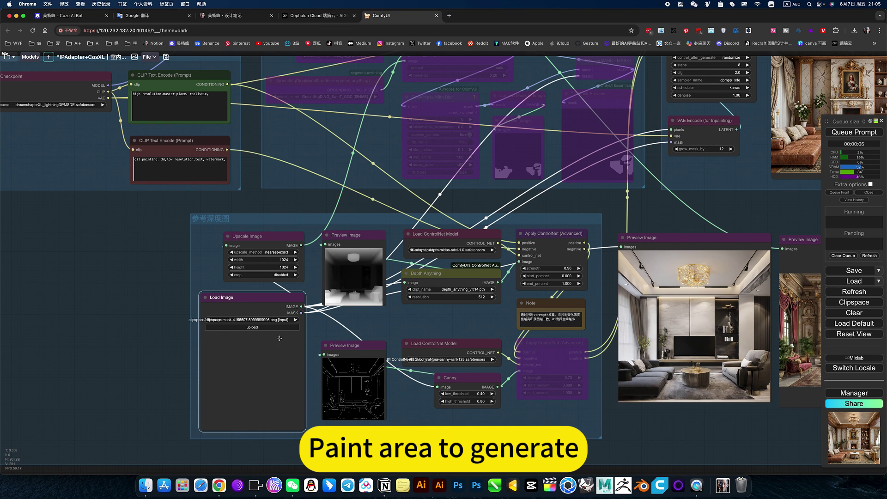
Examine the image previews and the bypassed prompt-based segmentation group above the depth reference group
drag(749, 433, 486, 425)
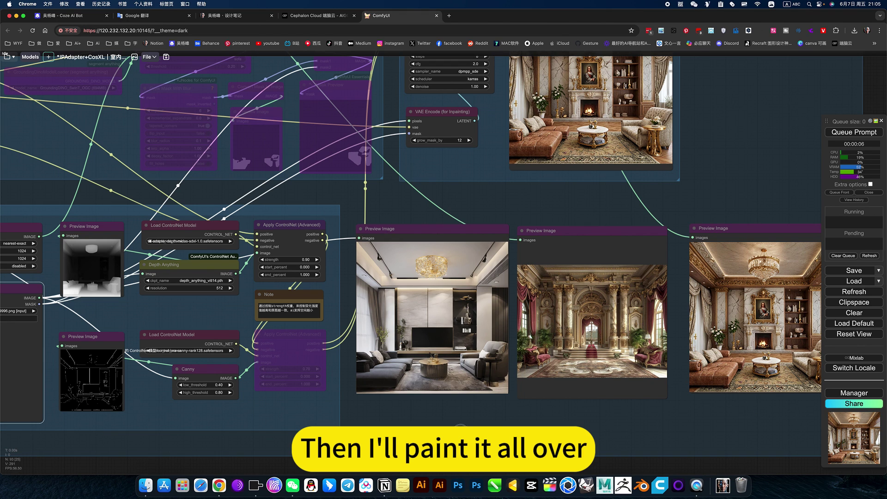
drag(460, 426, 662, 422)
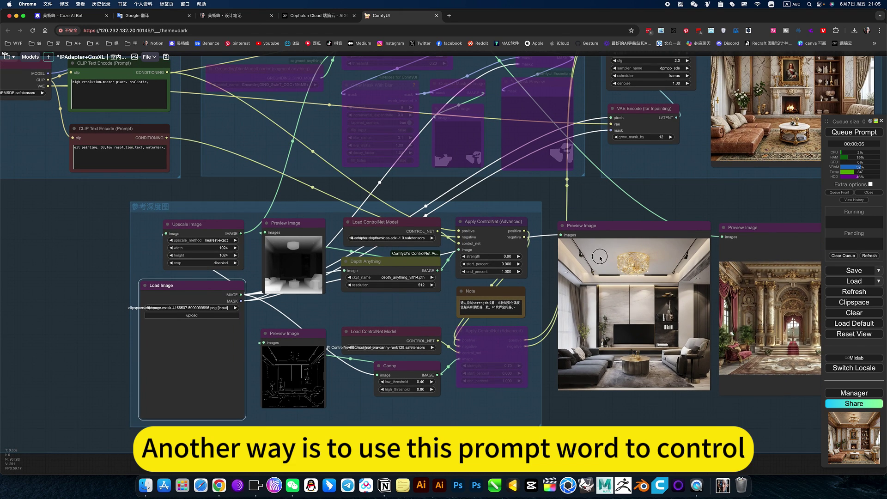
drag(601, 258, 639, 393)
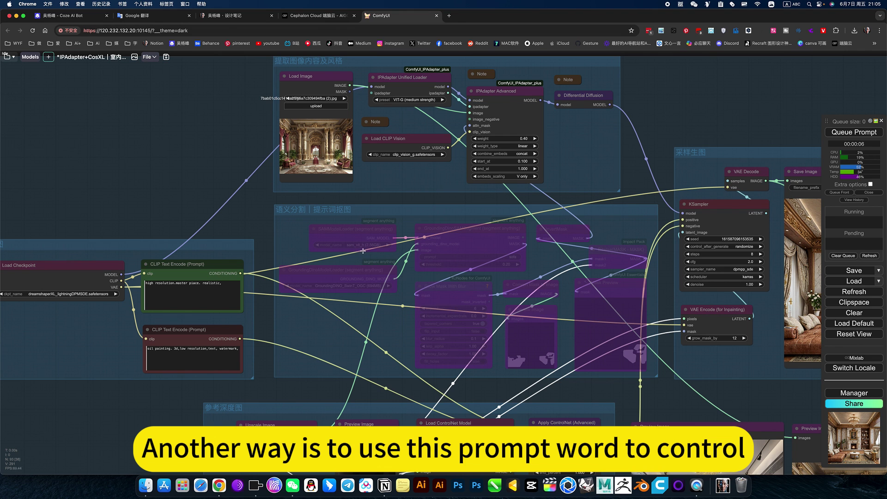
drag(396, 326, 255, 205)
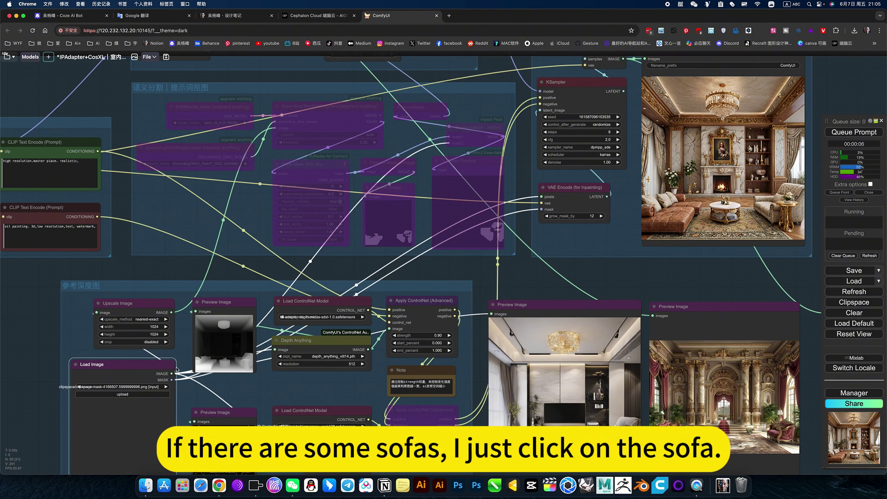
drag(232, 274, 357, 228)
right_click(261, 373)
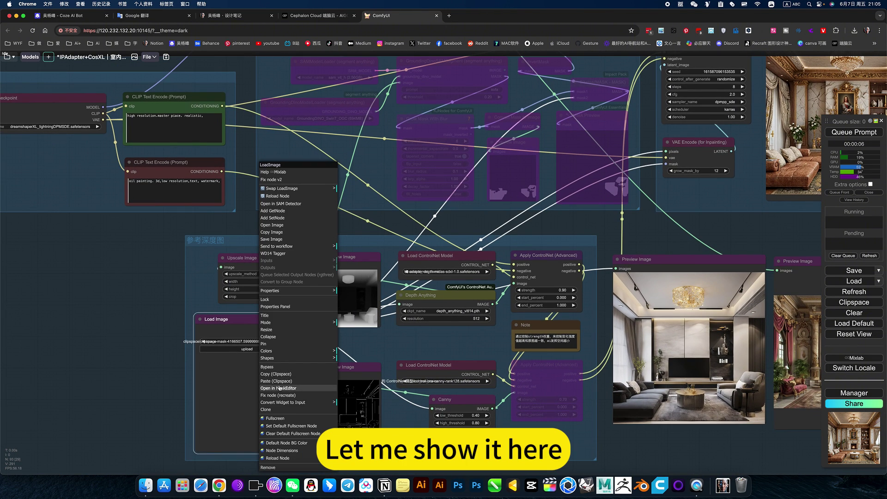
click(695, 453)
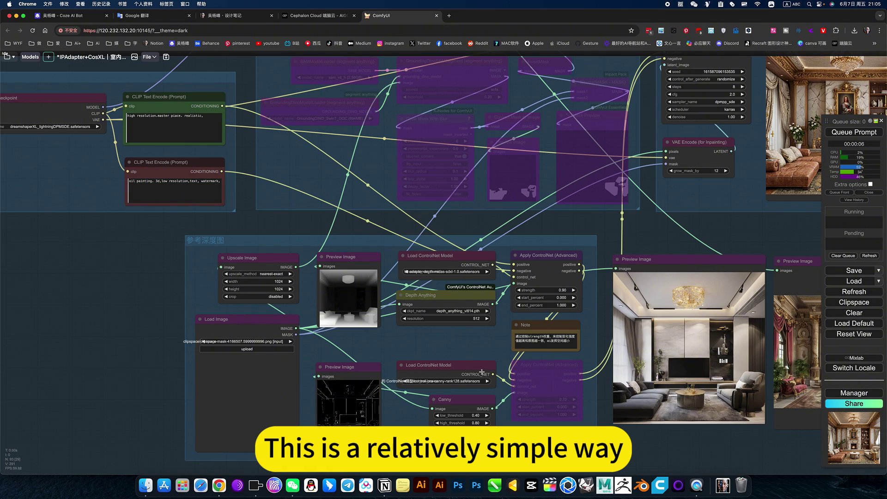
Examine the style extraction group, including the IPAdapter Advanced weight, the Load CLIP Vision node and the palace reference image
scroll(544, 378, down, 5)
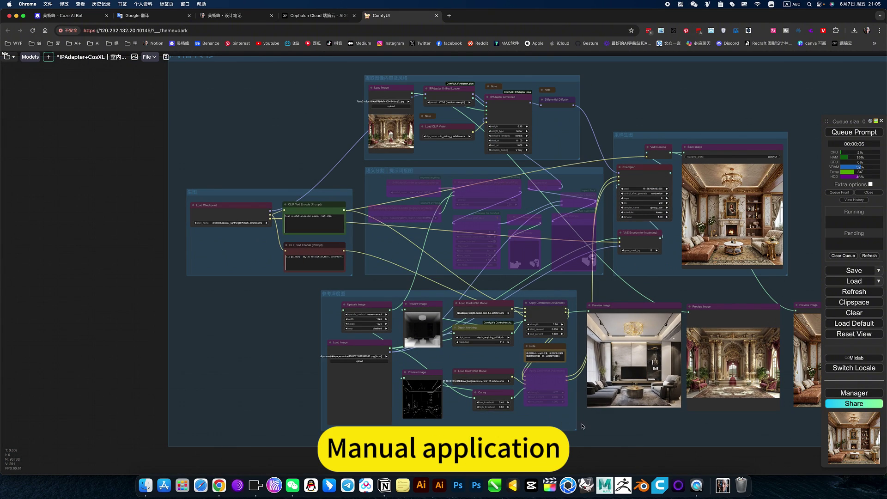
drag(590, 424, 472, 430)
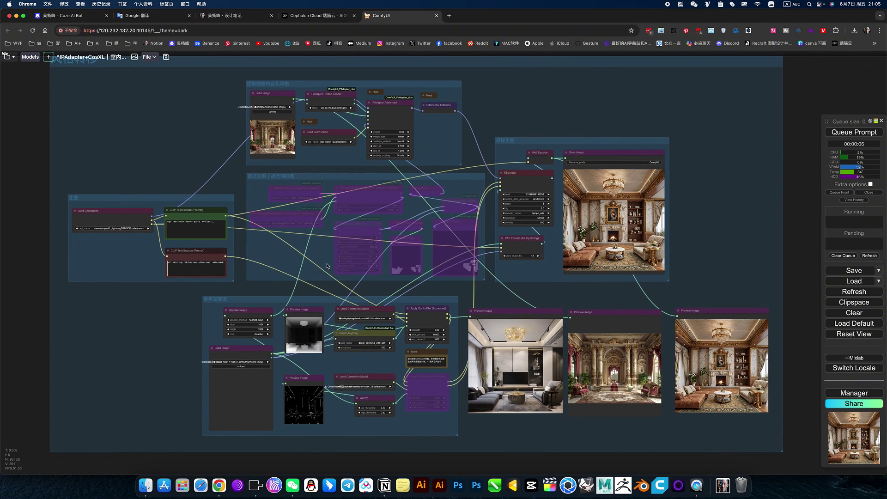
scroll(326, 255, down, 3)
scroll(325, 254, up, 5)
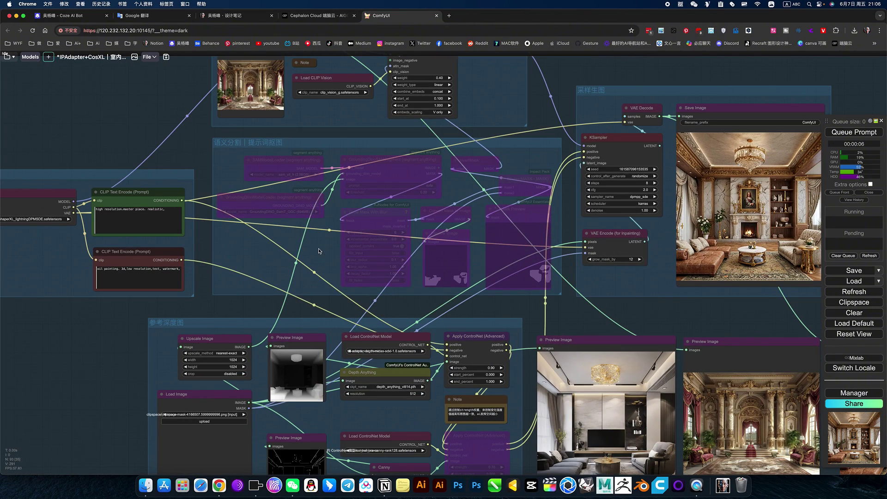
drag(511, 103, 583, 356)
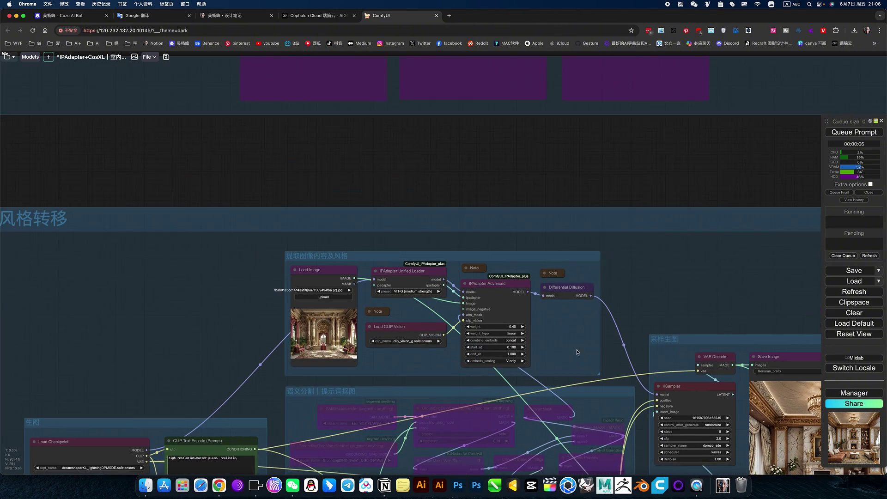
scroll(341, 300, up, 5)
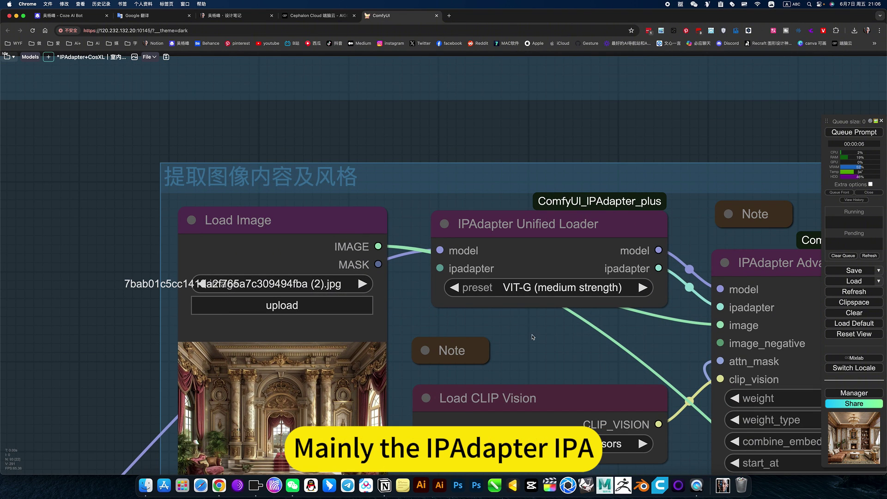
drag(533, 337, 305, 238)
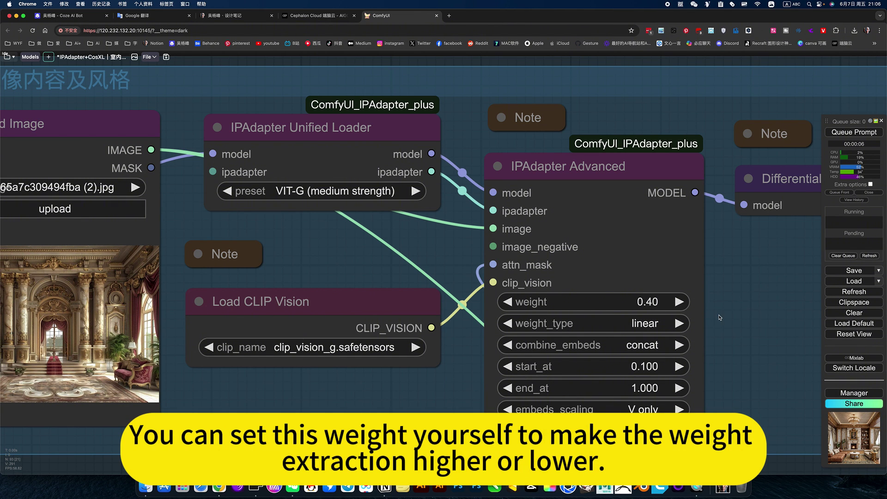
scroll(720, 317, down, 2)
click(323, 319)
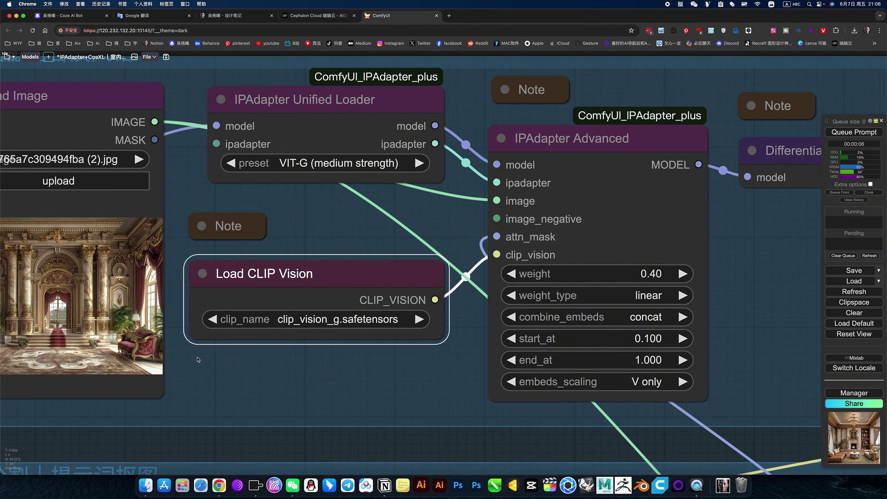
scroll(88, 262, left, 8)
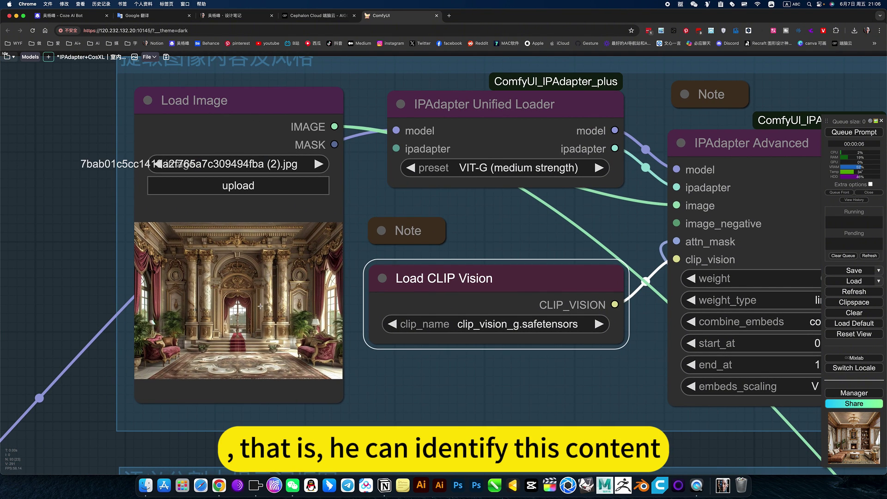
scroll(406, 370, down, 5)
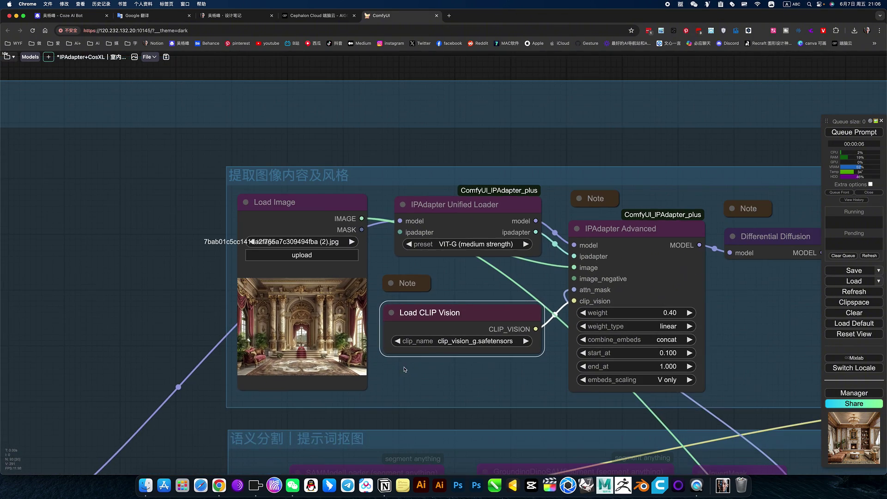
Enable the bypassed semantic segmentation group (语义分割|提示词抠图) by setting its nodes to Always
drag(410, 371, 348, 148)
scroll(369, 322, down, 5)
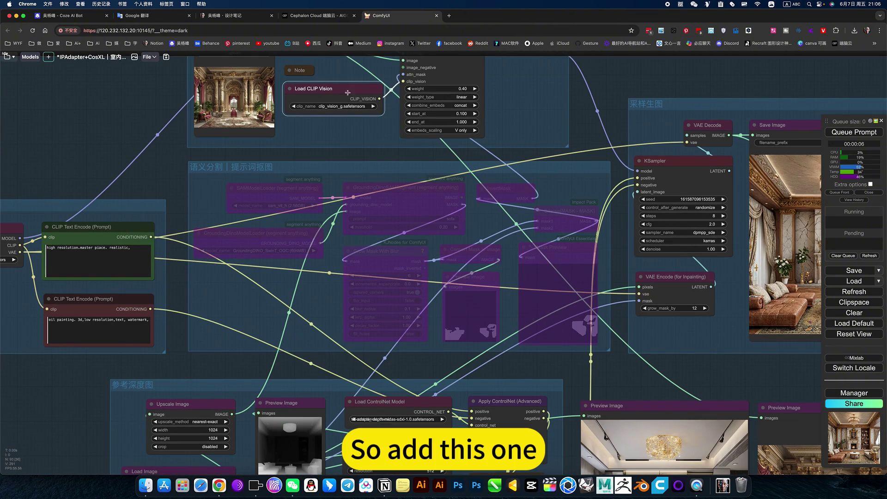
scroll(436, 367, down, 5)
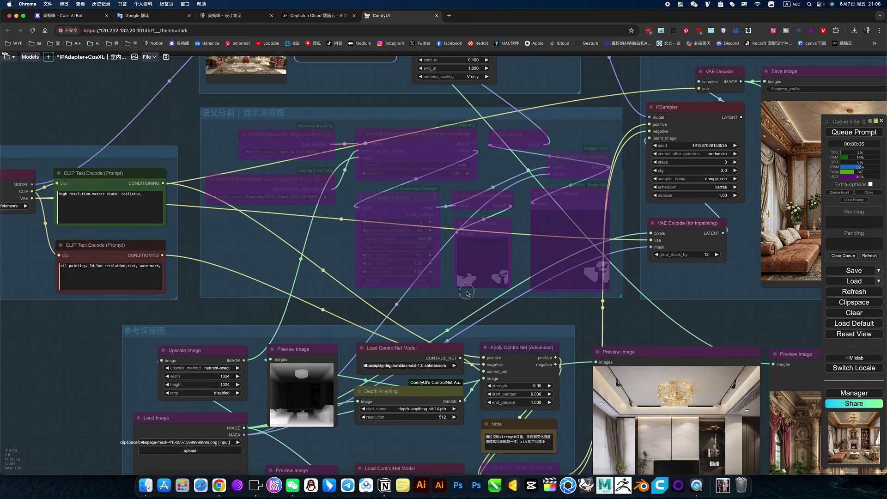
right_click(351, 216)
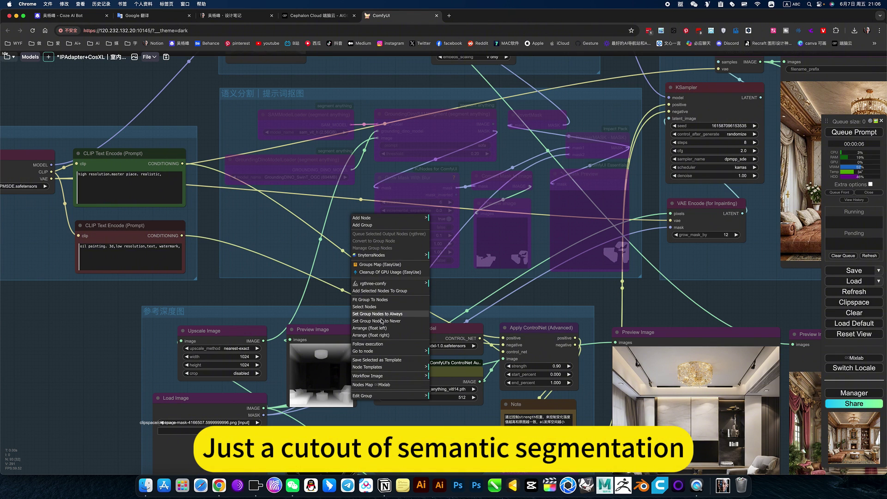
click(378, 313)
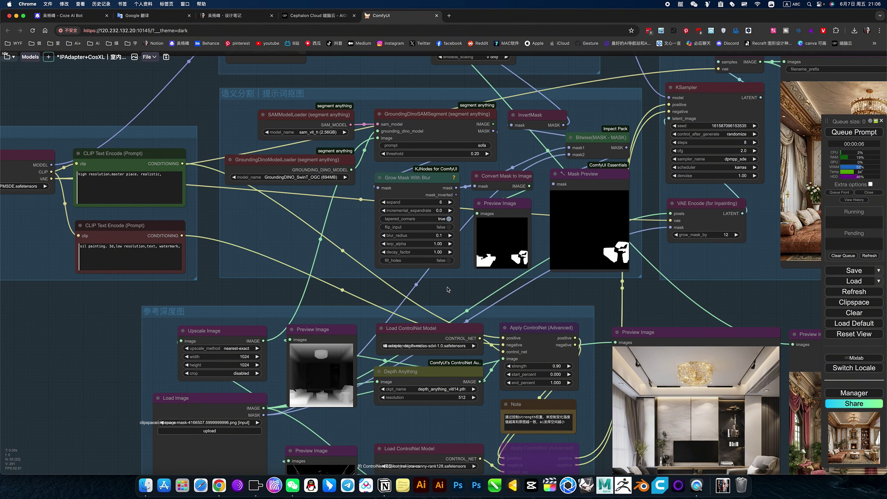
Clear the painted mask of the living-room Load Image node in the mask editor and save the empty mask to the node
drag(448, 290, 496, 229)
right_click(282, 403)
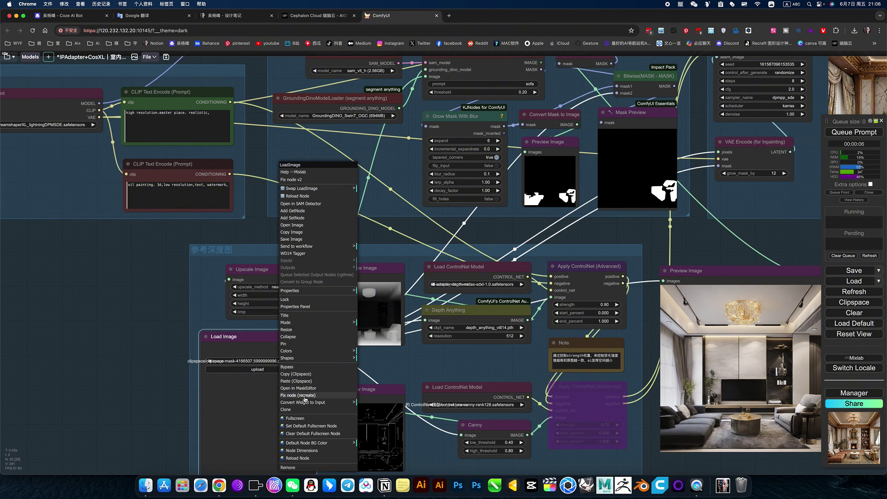
click(299, 388)
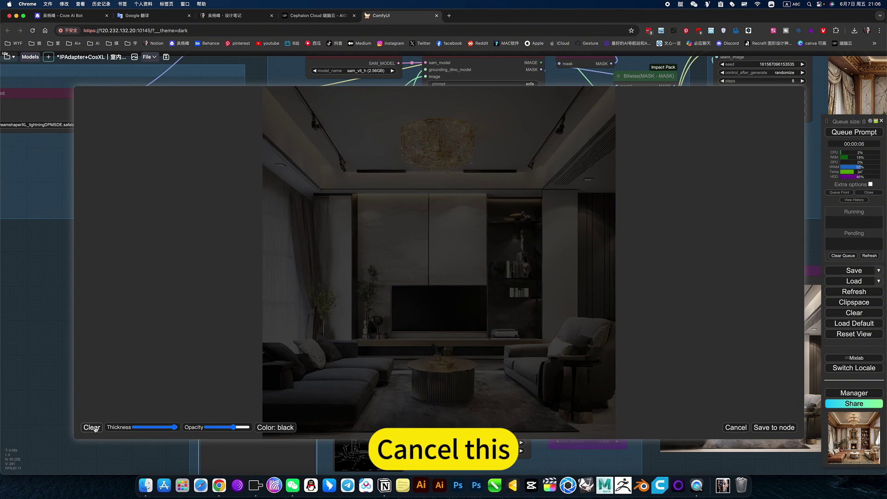
click(775, 428)
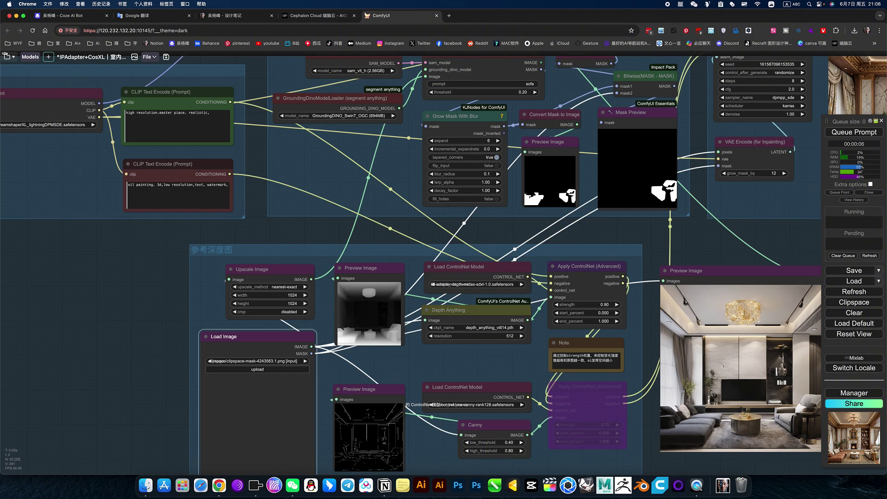
Queue the workflow with the sofa segmentation group enabled and no painted mask on the living-room image
drag(617, 237, 516, 358)
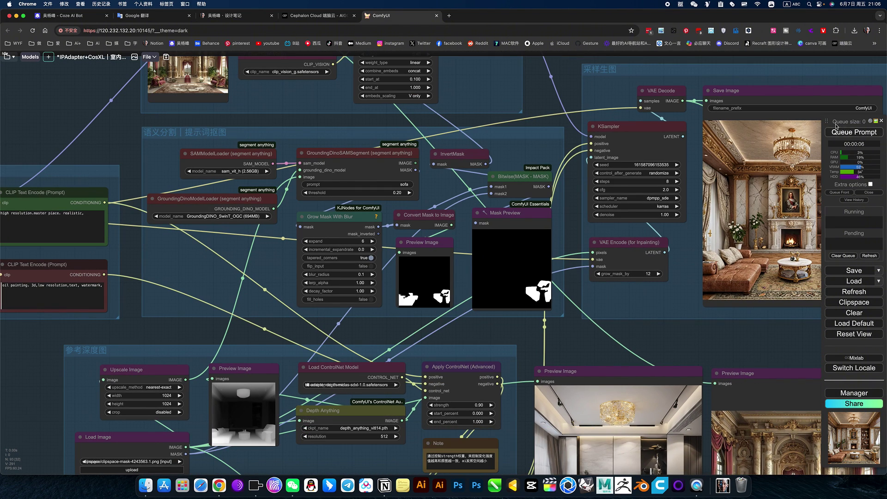
key(ctrl+Return)
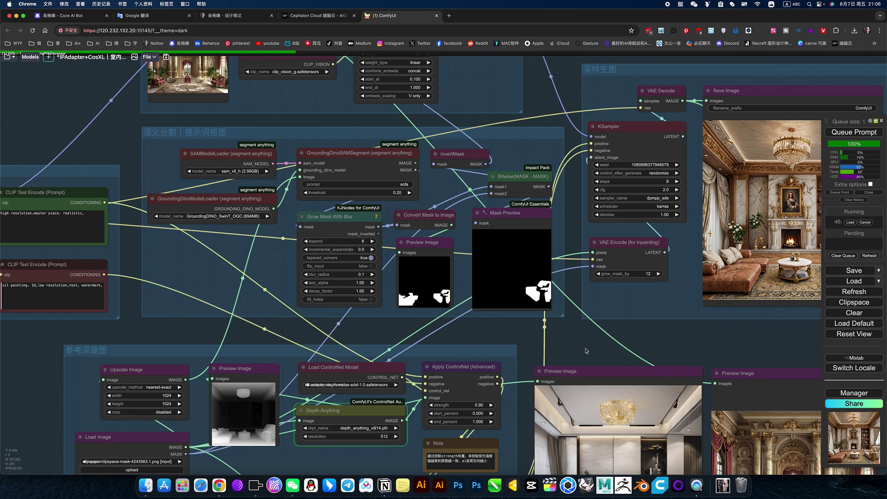
scroll(588, 340, down, 5)
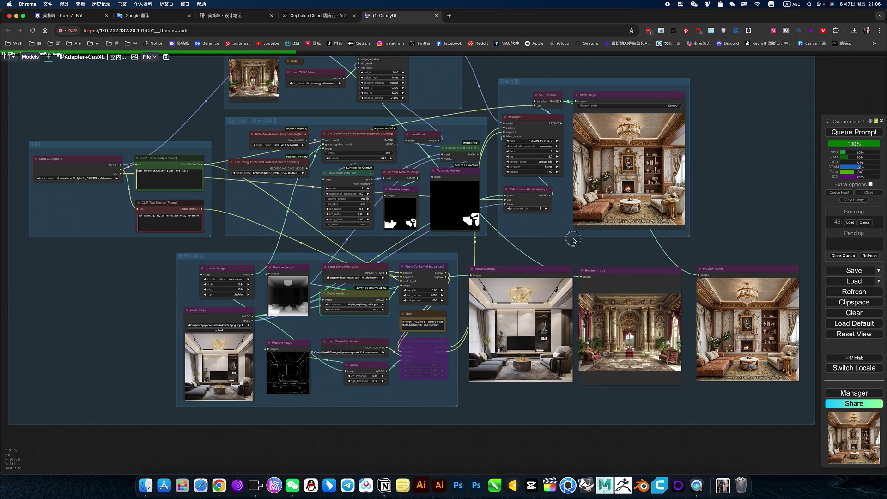
drag(573, 239, 574, 230)
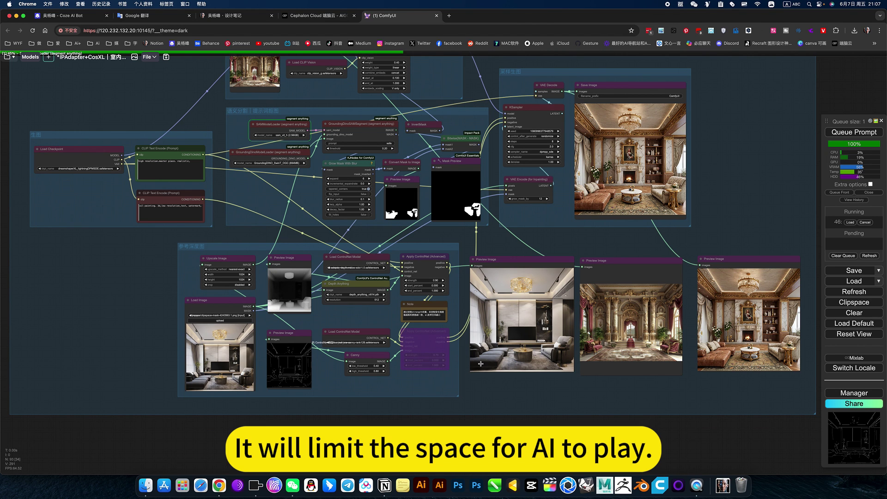
Examine the ControlNet strength note in the depth reference group, and the GroundingDinoSAMSegment prompt and mask previews in the semantic segmentation group
scroll(480, 364, up, 7)
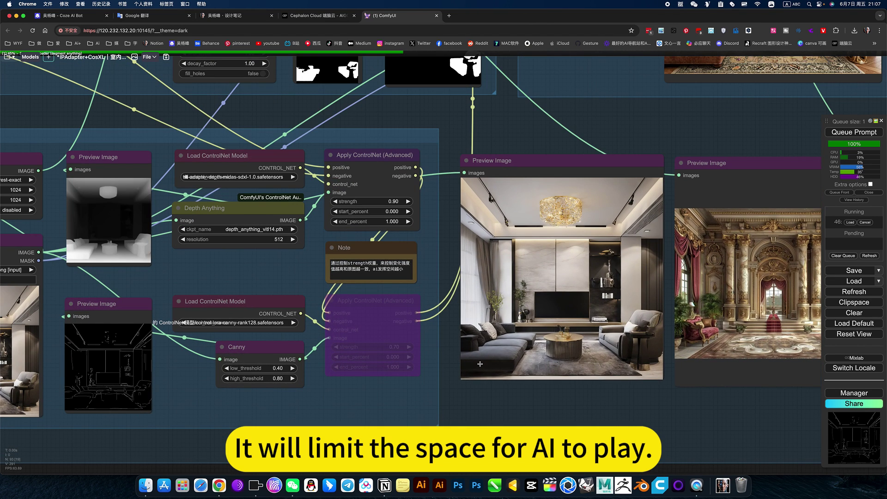
scroll(517, 393, down, 10)
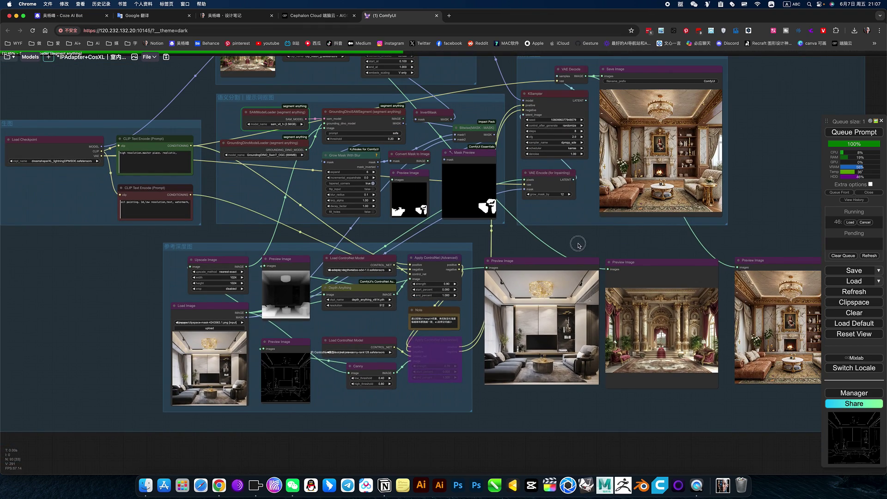
scroll(582, 324, up, 4)
drag(589, 382, 605, 381)
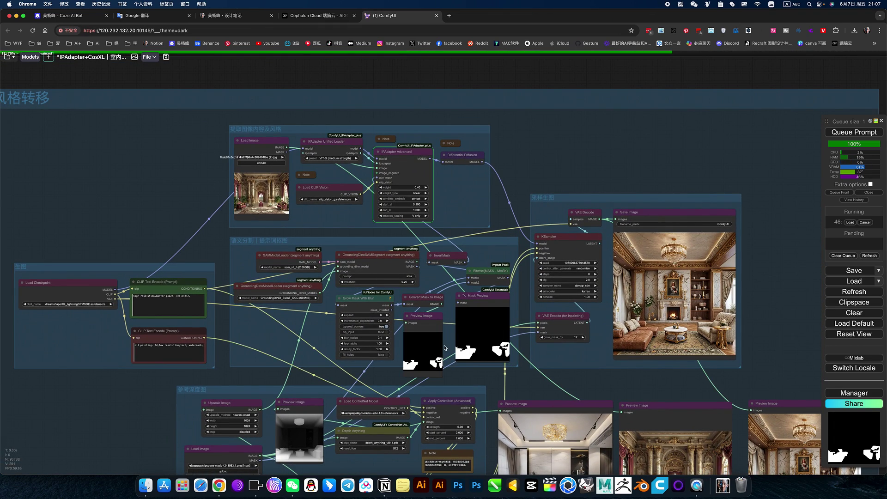
scroll(435, 337, up, 5)
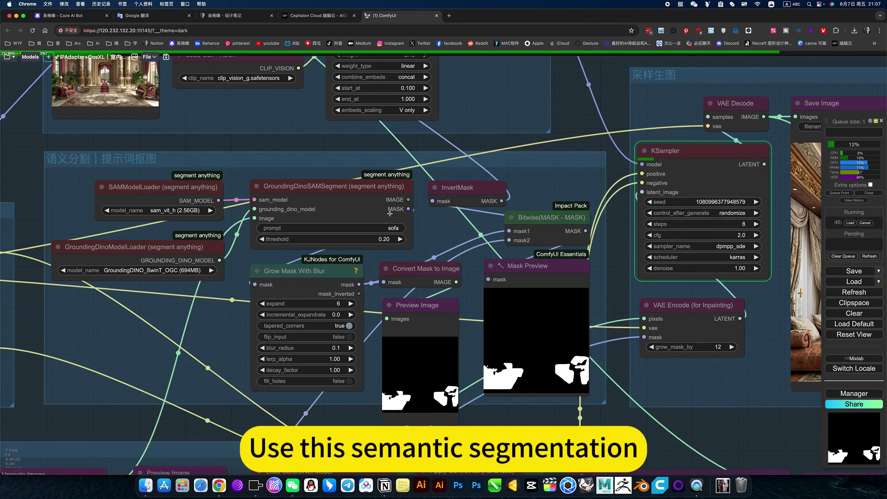
scroll(389, 213, up, 5)
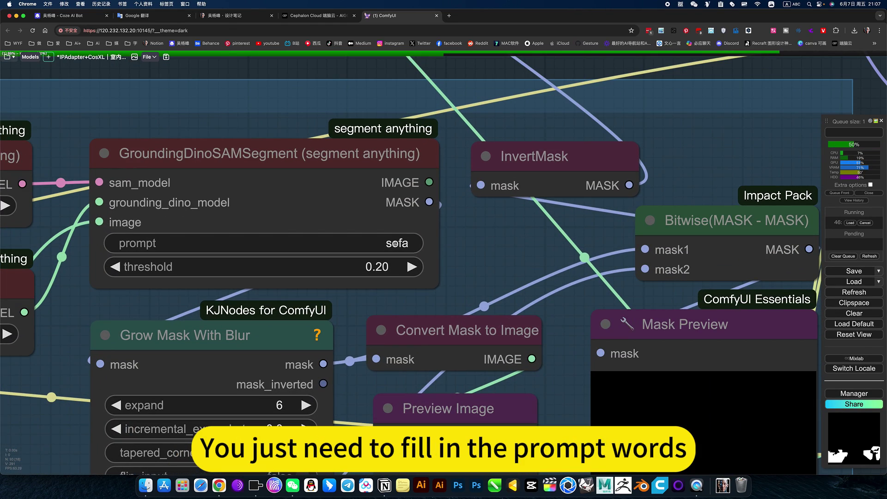
click(470, 409)
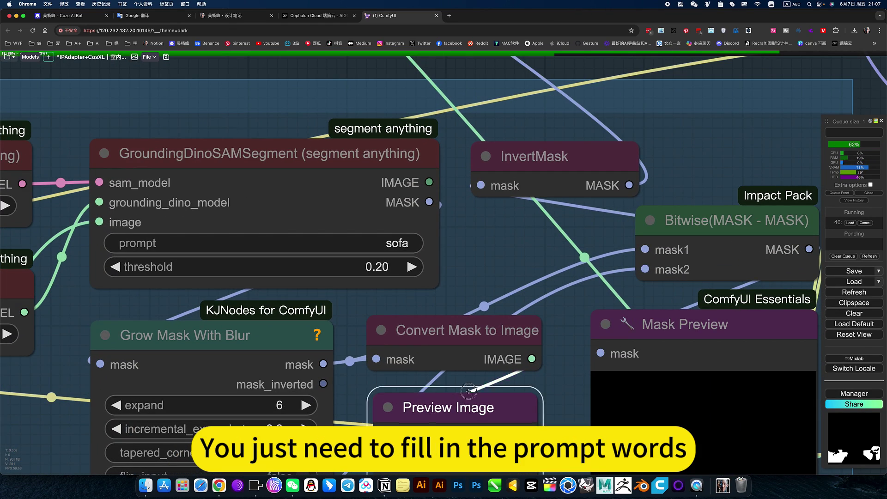
scroll(549, 421, down, 5)
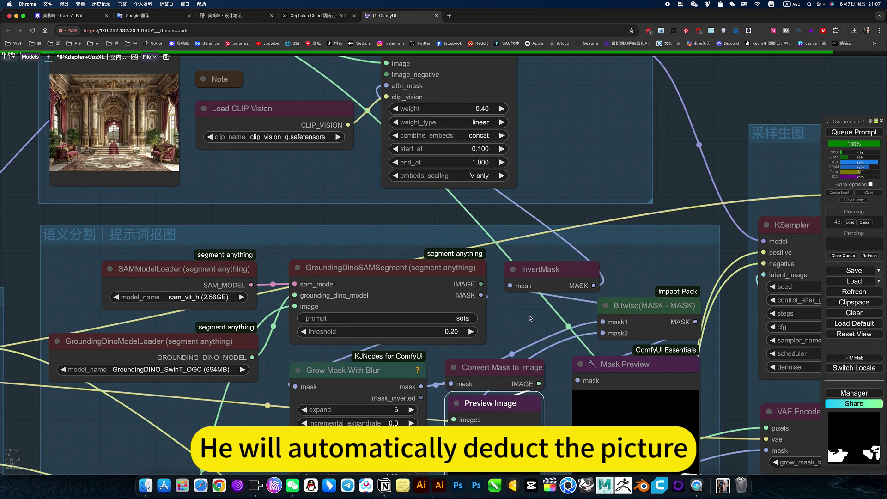
drag(531, 317, 470, 229)
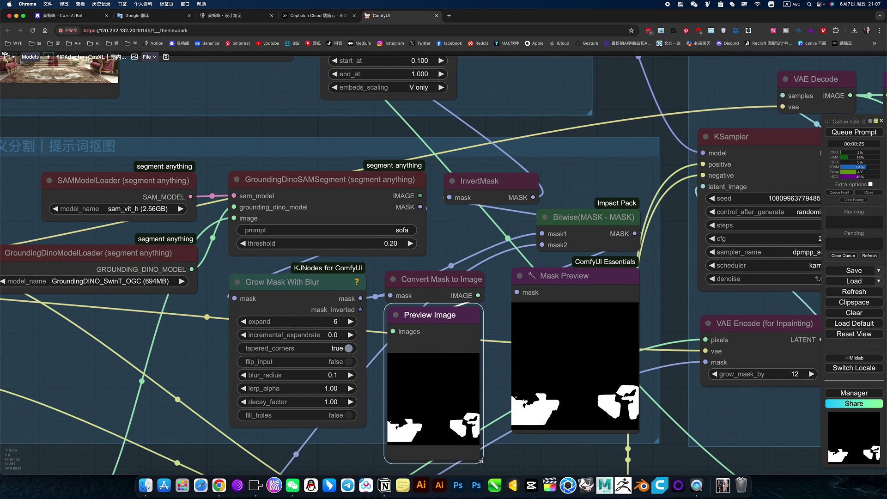
Examine the newly generated image and compare it with the original living-room and palace reference previews
scroll(531, 448, down, 5)
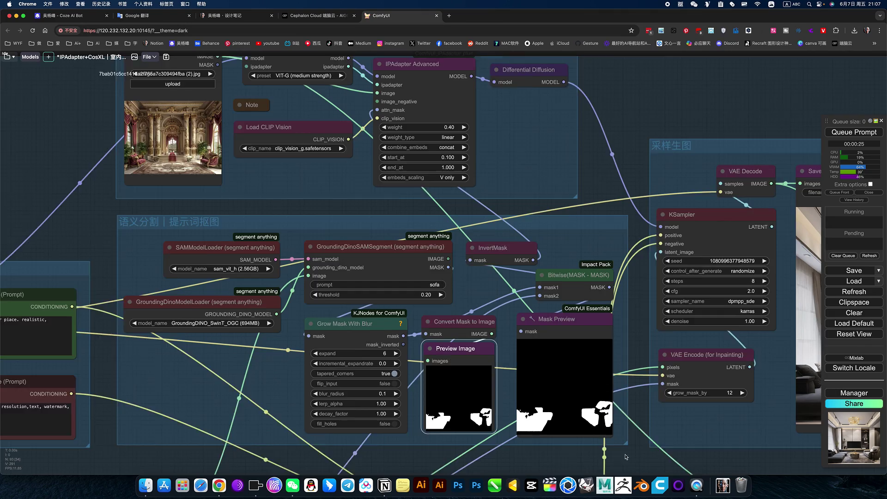
scroll(696, 461, right, 10)
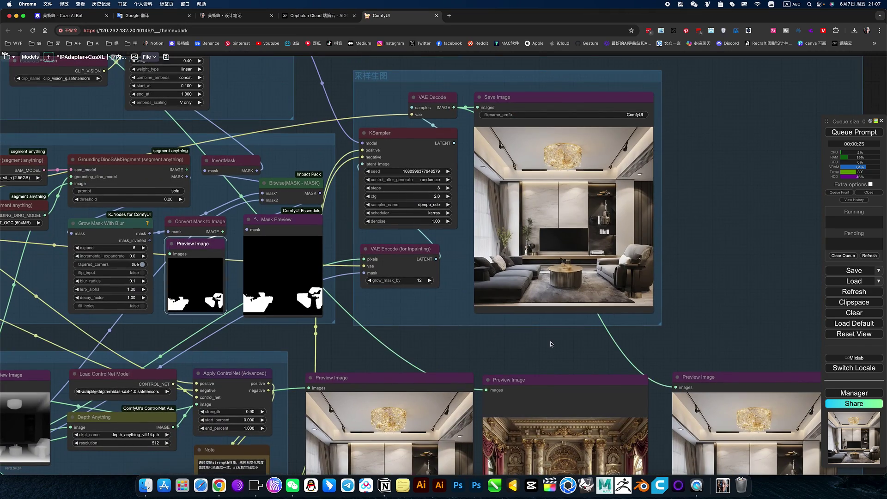
scroll(548, 344, down, 5)
scroll(546, 345, up, 1)
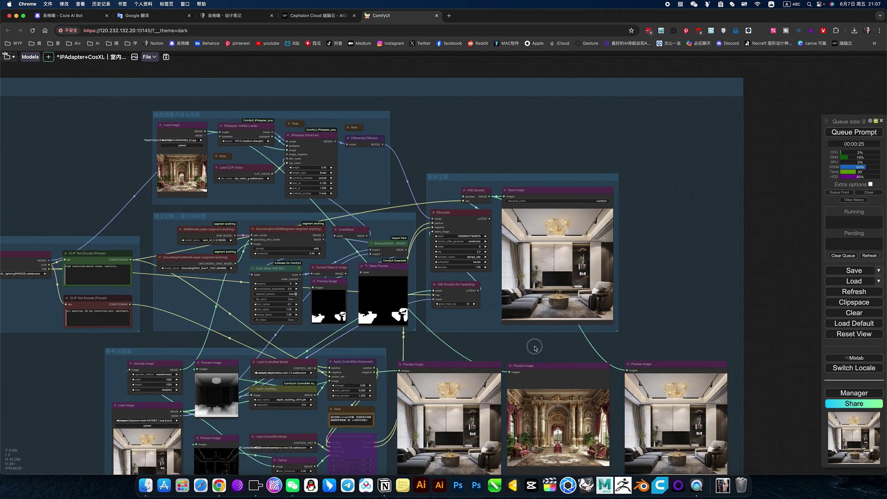
drag(535, 347, 510, 316)
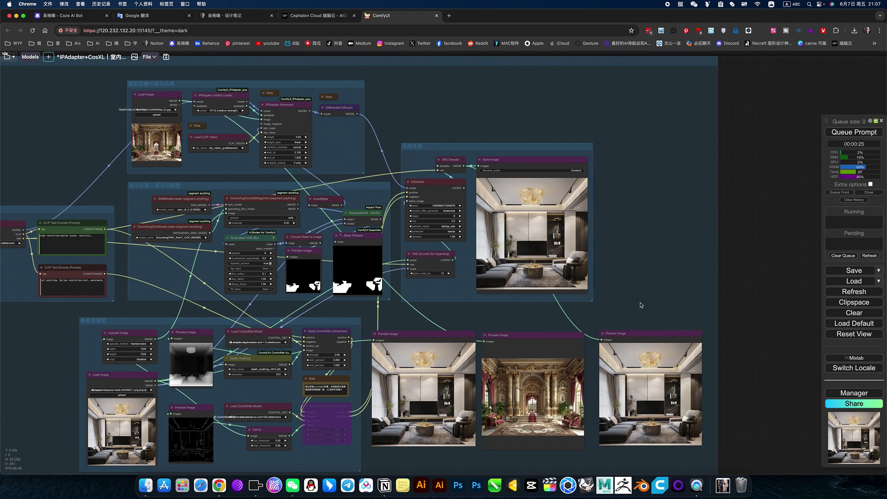
drag(641, 305, 642, 306)
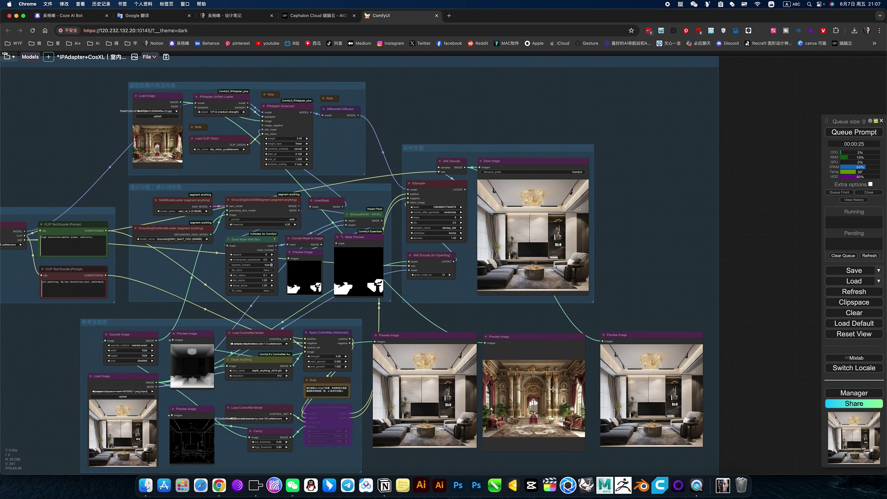
click(646, 335)
drag(491, 324, 566, 335)
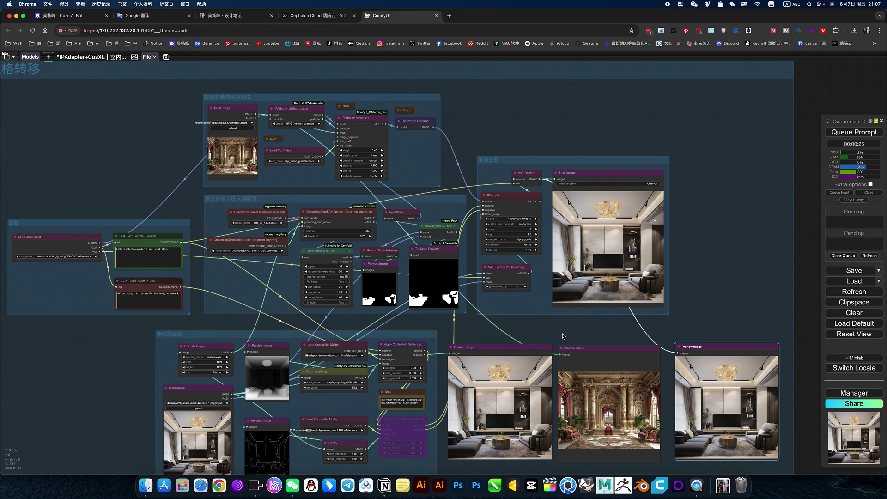
drag(481, 333, 521, 281)
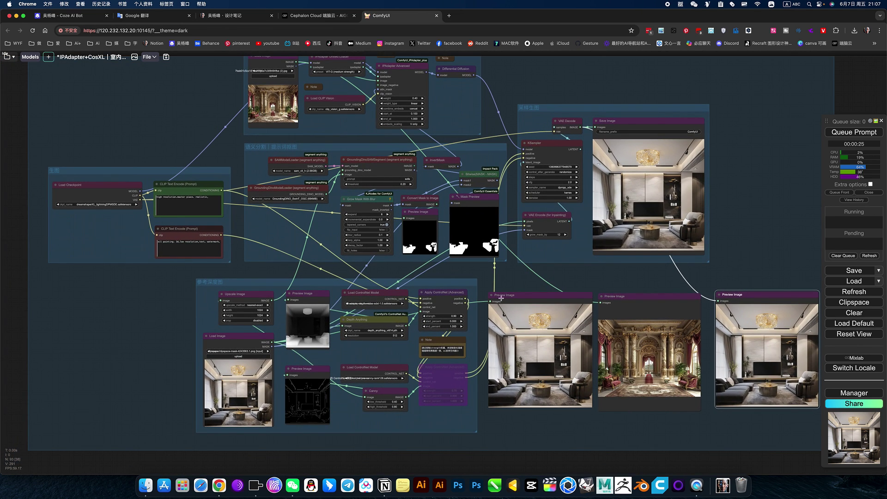
drag(439, 460, 546, 428)
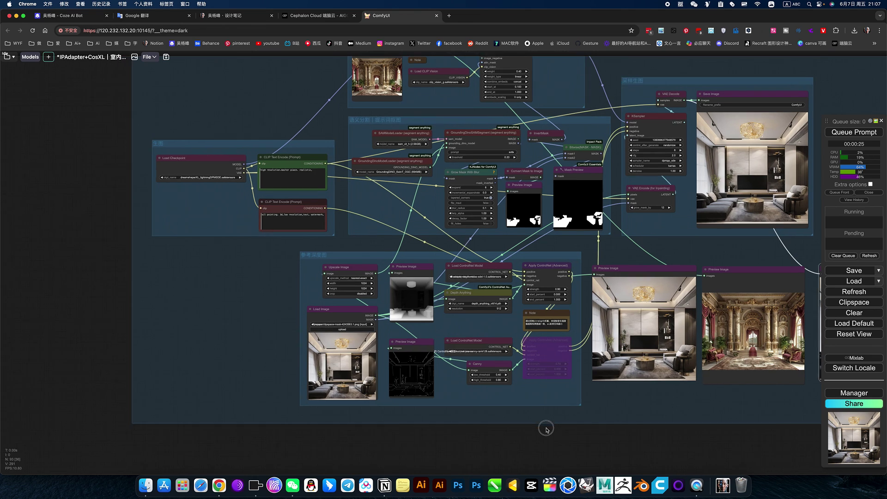
Paint a mask over the coffee table of the living-room Load Image node in the mask editor and save it to the node
right_click(362, 362)
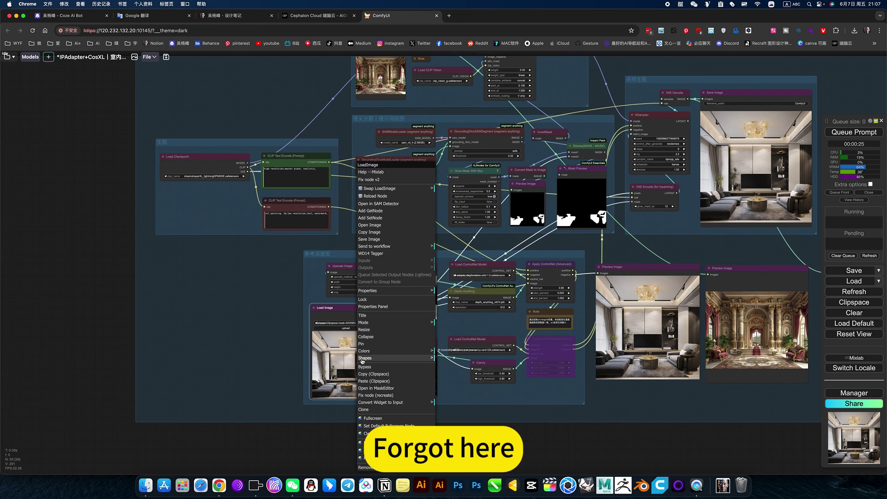
click(382, 390)
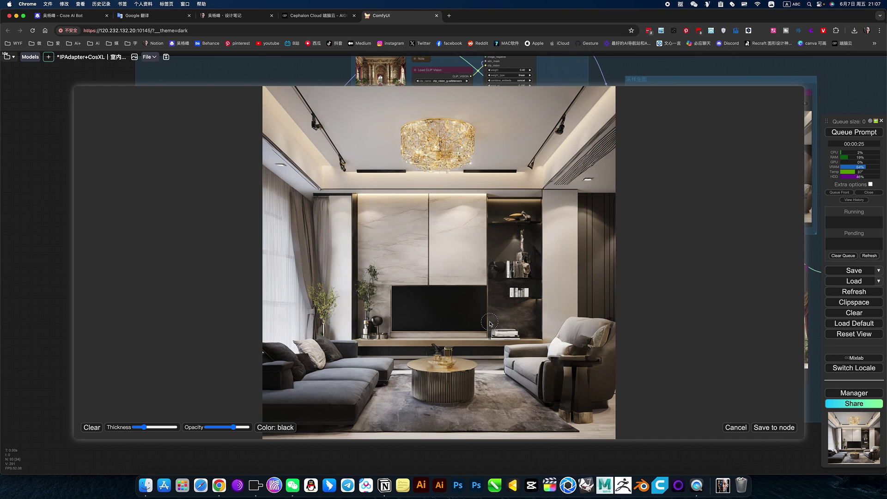
mouse_move(433, 365)
mouse_down()
mouse_move(409, 367)
mouse_move(421, 396)
mouse_move(459, 396)
mouse_move(470, 369)
mouse_move(412, 381)
mouse_move(459, 388)
mouse_move(441, 387)
mouse_move(451, 375)
mouse_move(424, 400)
mouse_move(457, 401)
mouse_move(451, 381)
mouse_move(409, 367)
mouse_move(421, 396)
mouse_up()
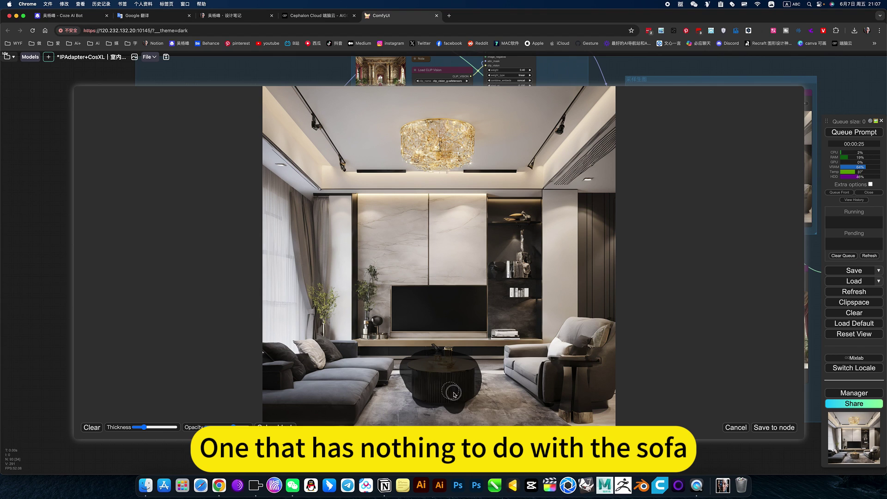
click(774, 427)
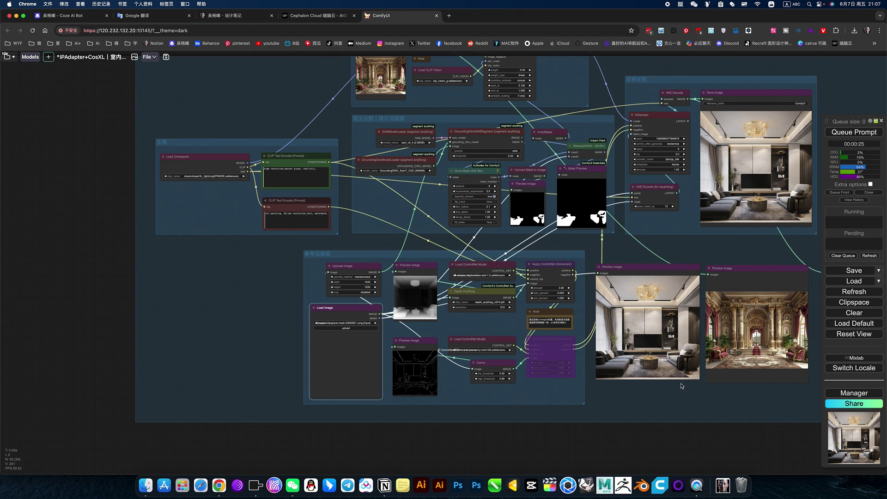
Check the Bitwise(MASK - MASK) subtraction node in the segmentation group and queue the workflow with the coffee-table mask
scroll(578, 139, up, 10)
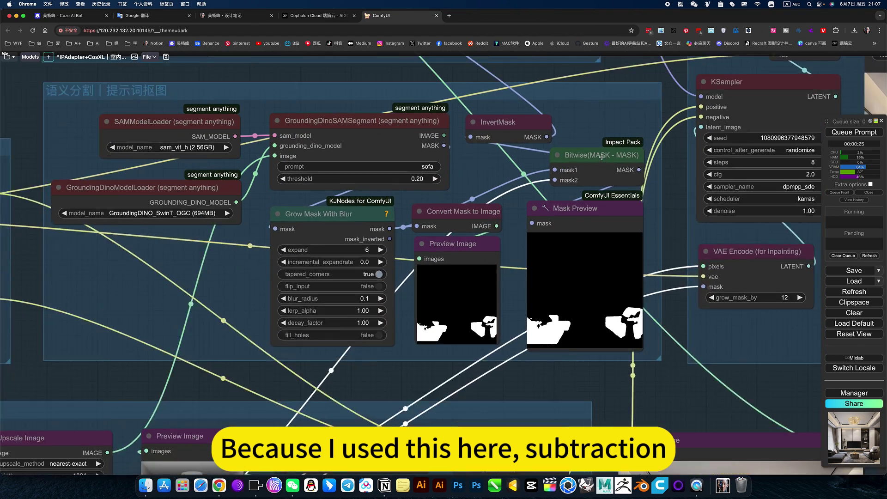
scroll(654, 171, down, 5)
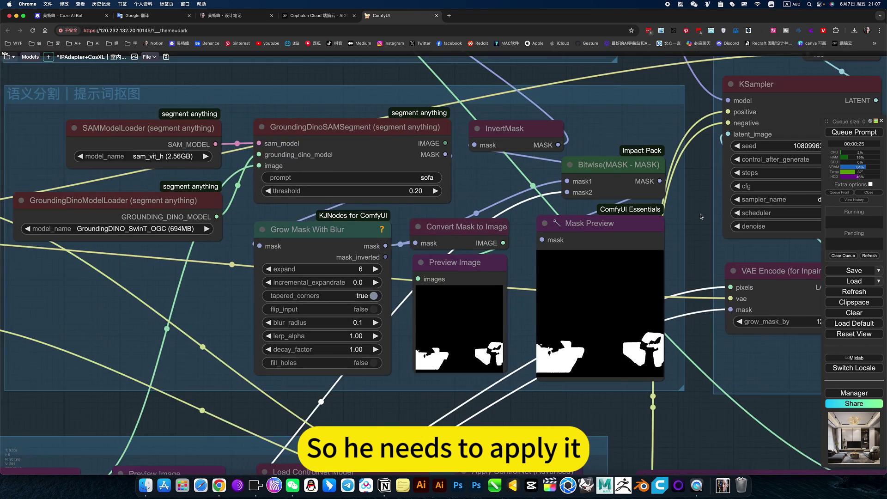
scroll(598, 267, down, 3)
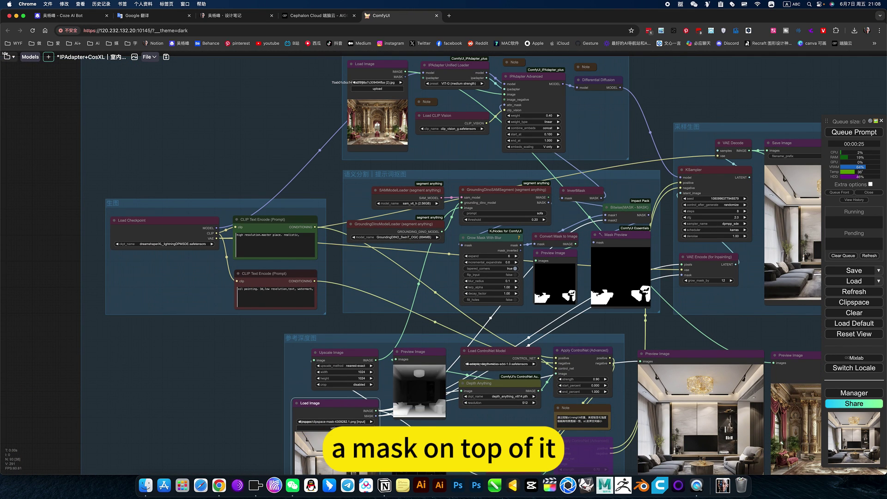
click(854, 132)
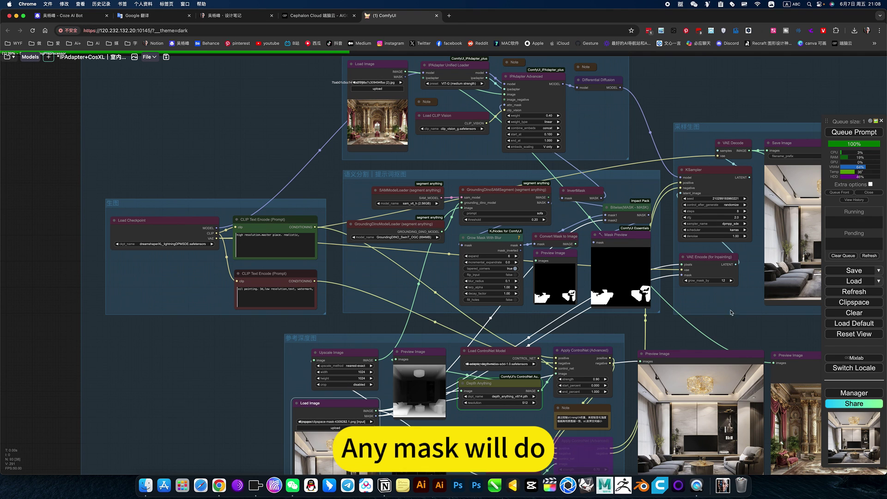
Inspect the coffee table and the surrounding sofas in the generated Save Image result
scroll(732, 323, down, 5)
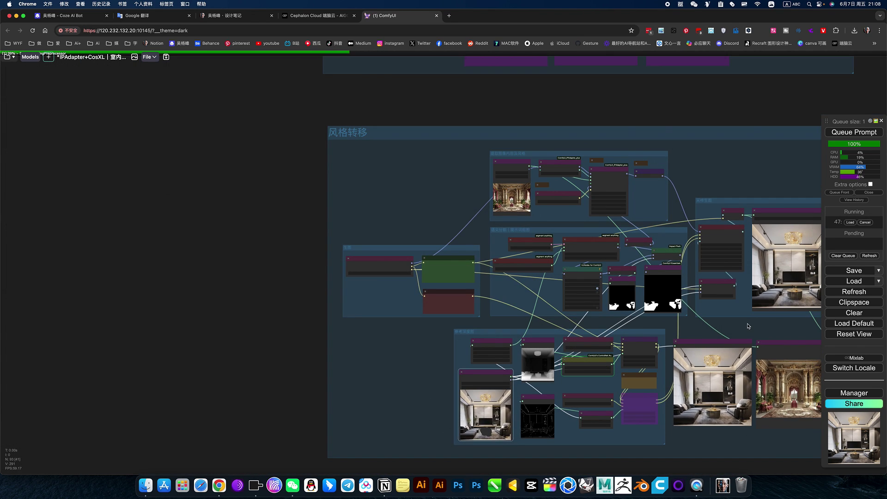
drag(748, 326, 572, 326)
scroll(571, 327, up, 5)
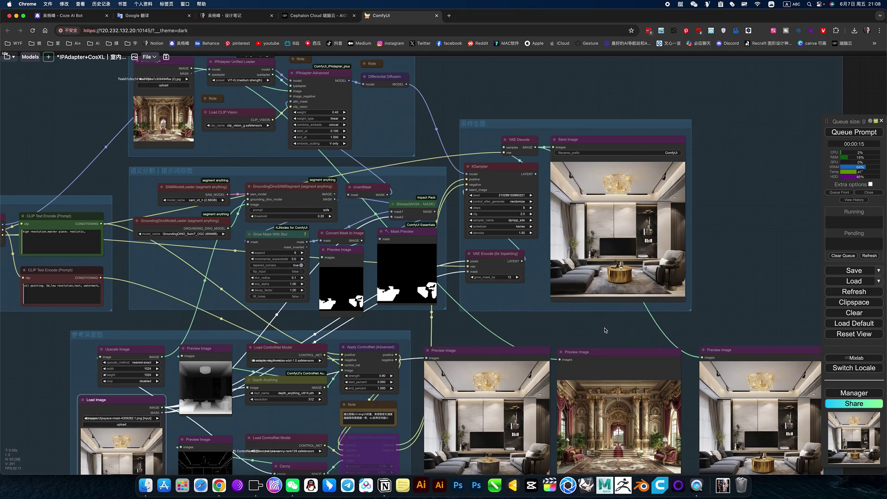
scroll(509, 323, up, 10)
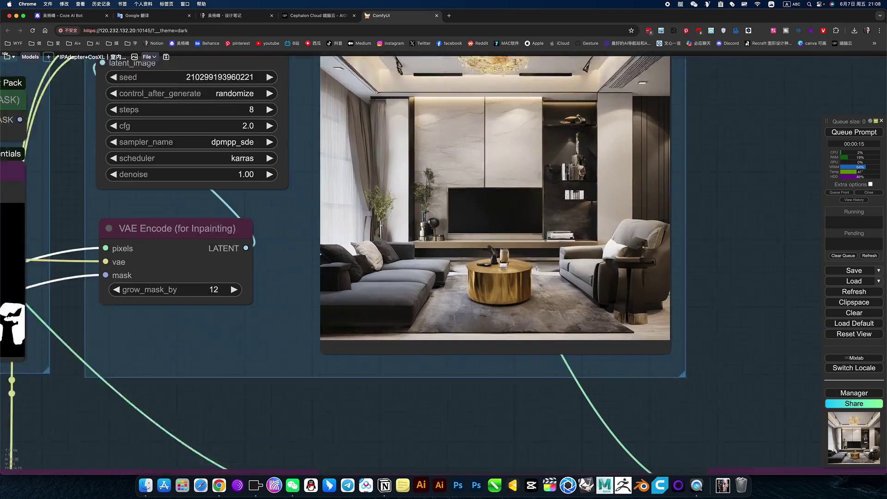
scroll(537, 268, up, 3)
scroll(479, 290, down, 5)
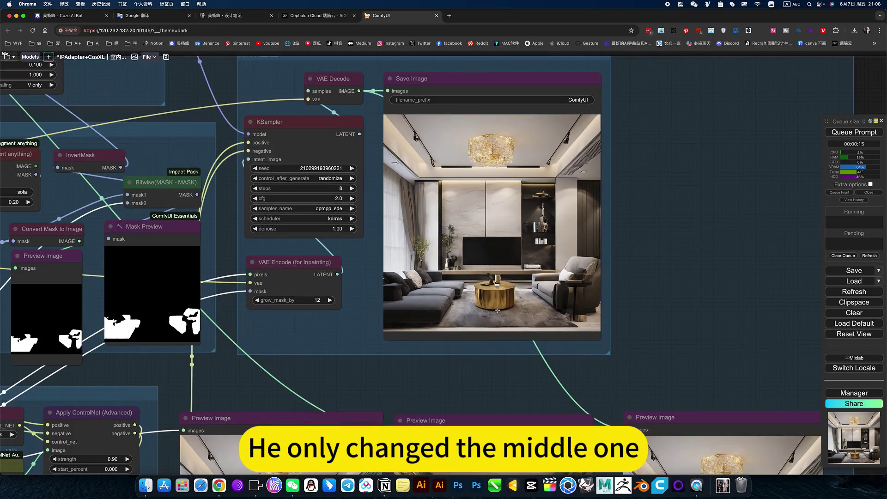
Inspect the InvertMask node and its available node options in the prompt segmentation group
drag(418, 378, 672, 368)
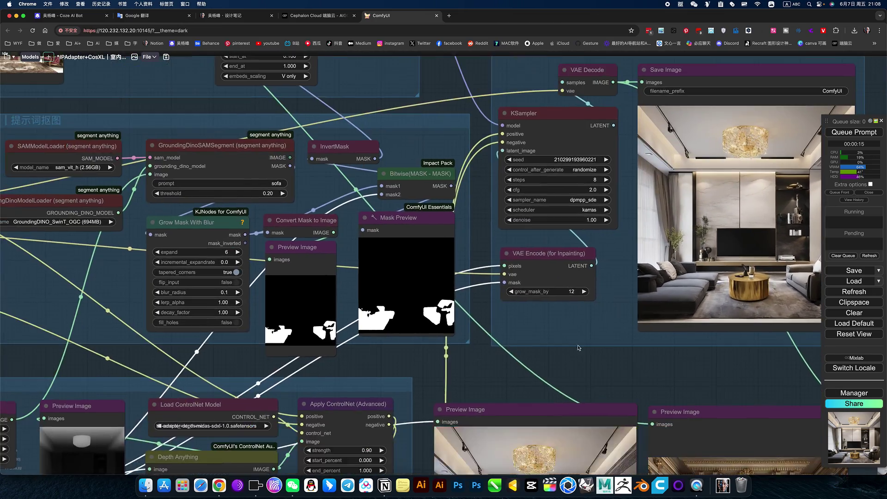
click(356, 149)
right_click(345, 148)
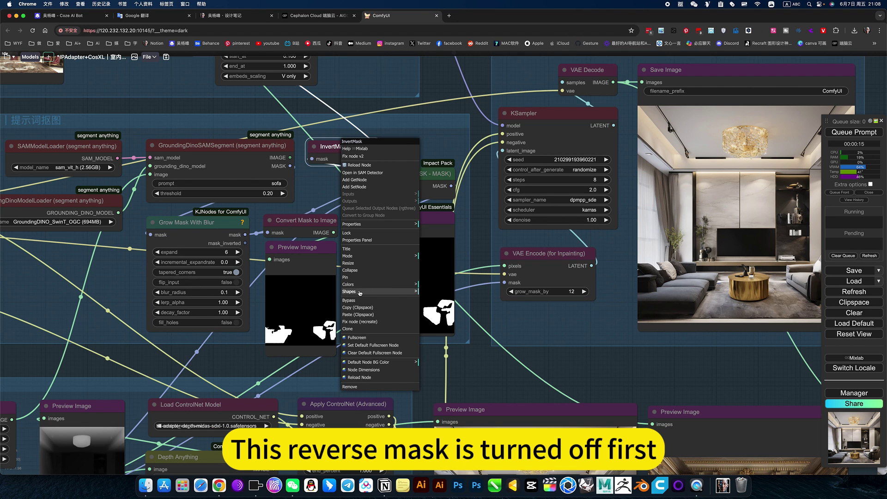
click(503, 368)
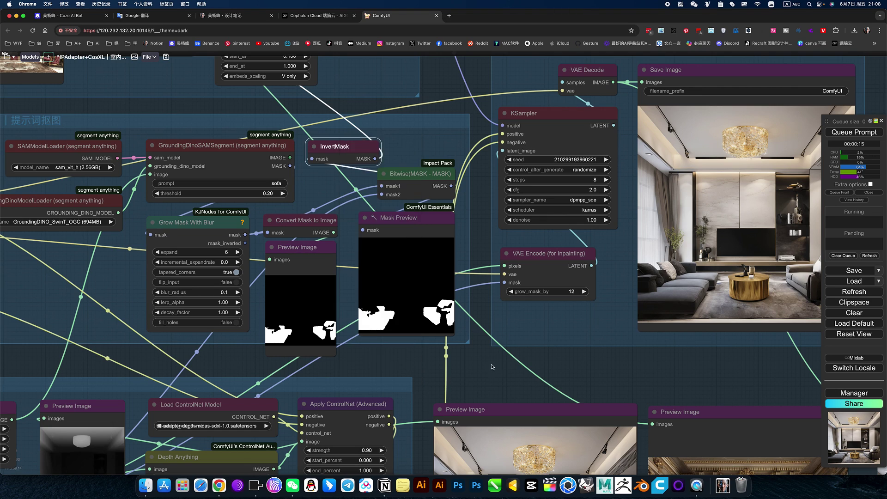
Open the living-room Load Image node in the mask editor and clear the existing coffee-table mask
drag(536, 345, 768, 194)
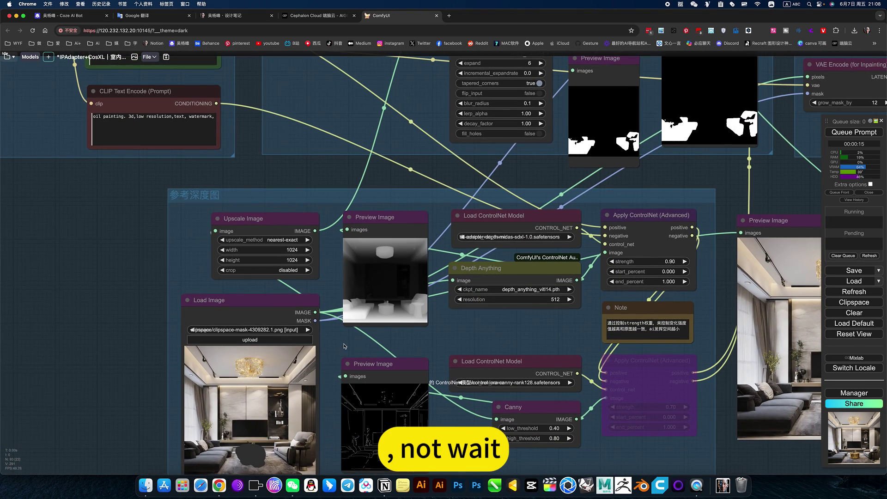
drag(344, 346, 413, 284)
right_click(330, 383)
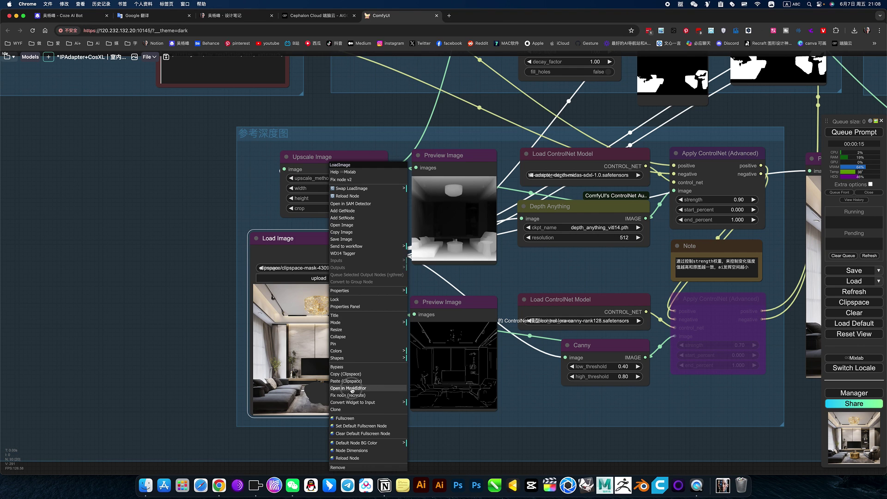
click(352, 389)
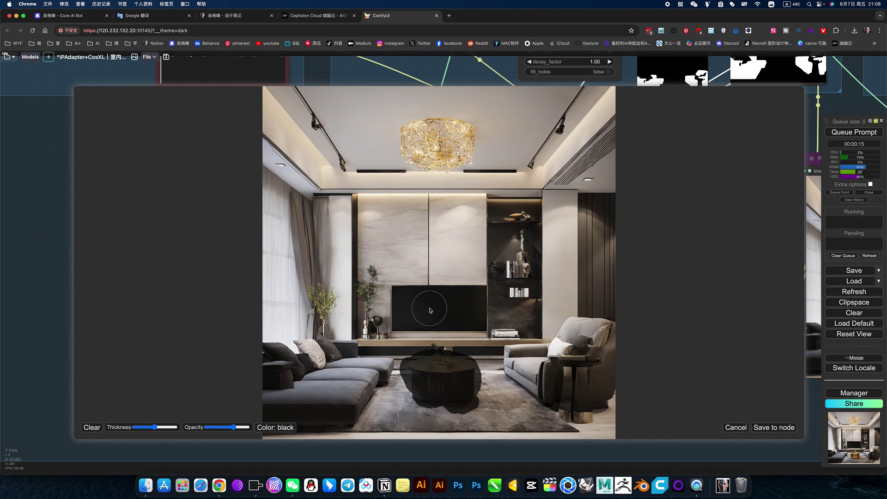
scroll(437, 379, up, 10)
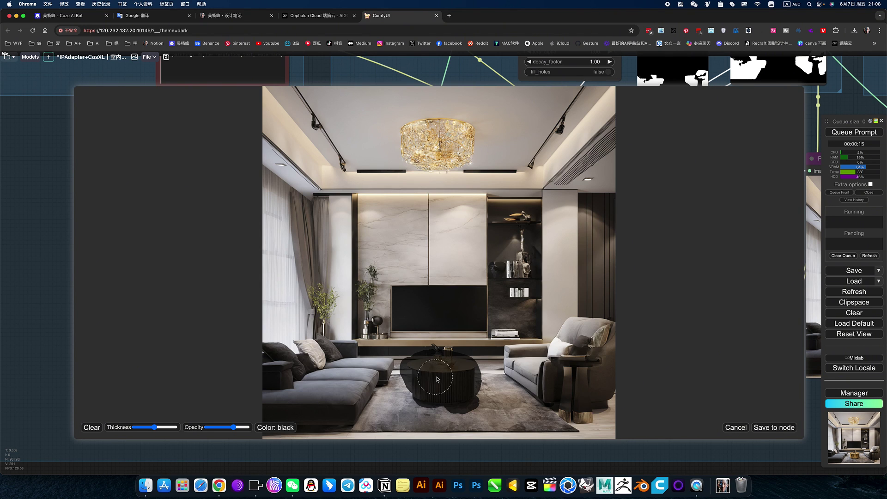
click(98, 429)
Paint a mask over the long sofa by the window, cycle the mask color back to black, and save it to the node
mouse_move(384, 373)
mouse_down()
mouse_move(345, 417)
mouse_move(261, 408)
mouse_move(267, 354)
mouse_move(321, 348)
mouse_move(366, 359)
mouse_move(307, 410)
mouse_move(306, 384)
mouse_move(337, 369)
mouse_move(283, 399)
mouse_move(292, 381)
mouse_move(326, 423)
mouse_up()
click(292, 426)
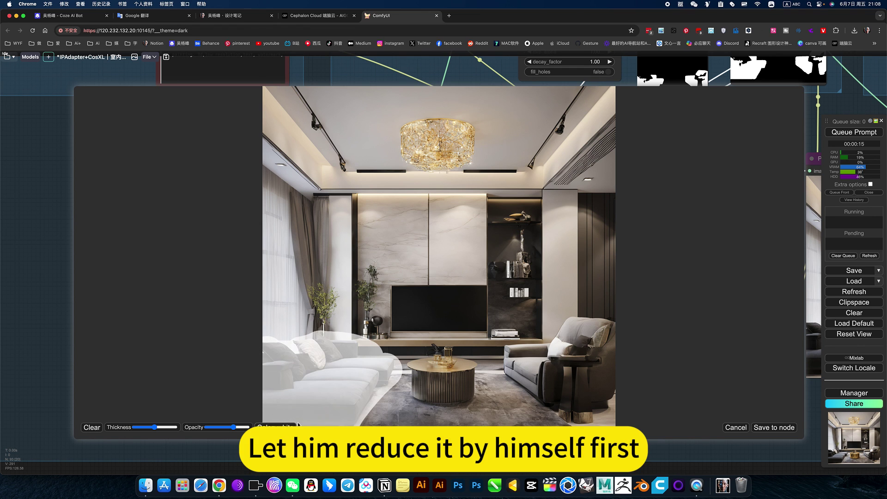
click(281, 426)
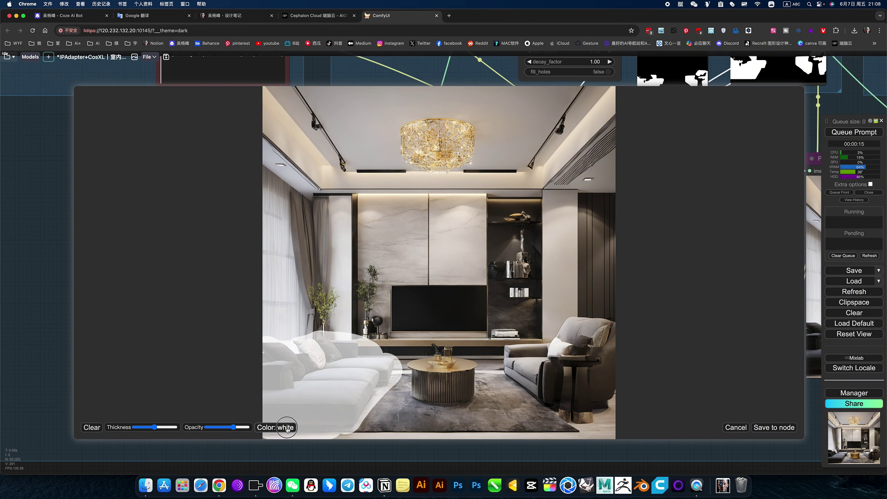
click(285, 427)
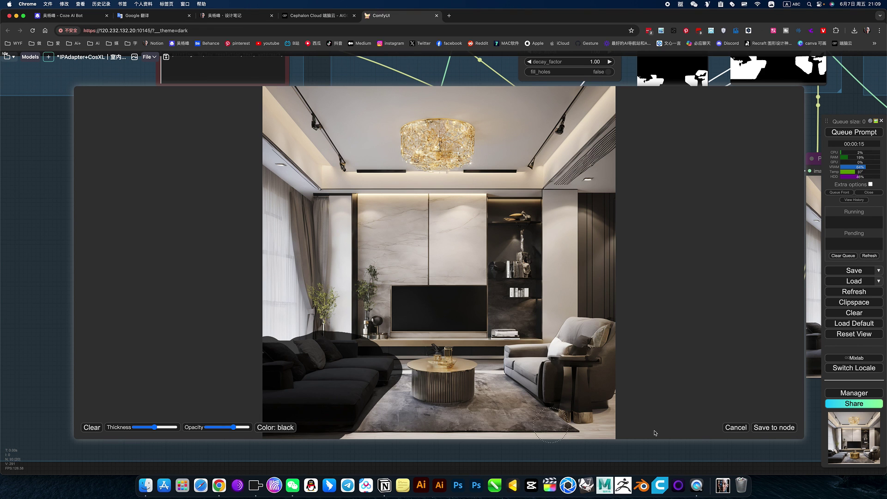
click(765, 428)
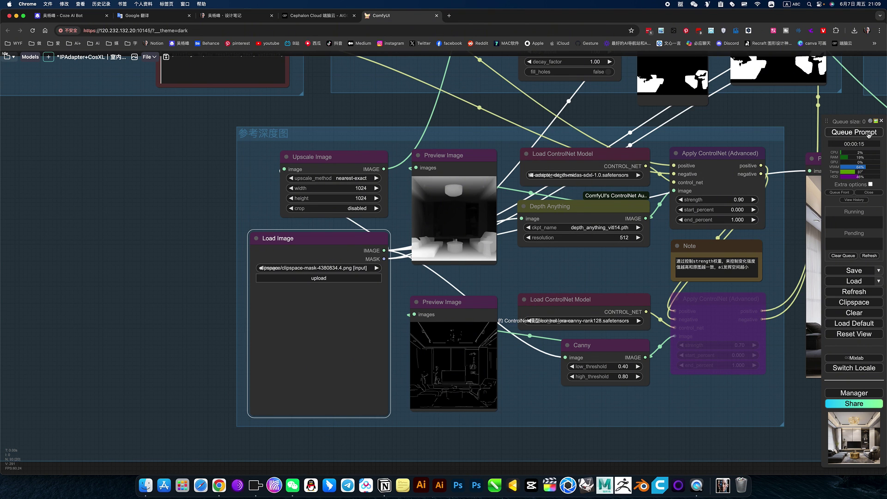
Queue the workflow with the new sofa mask and bring the mask previews and Save Image result into view
key(ctrl+Return)
scroll(771, 148, down, 5)
drag(748, 141, 379, 319)
scroll(383, 314, down, 1)
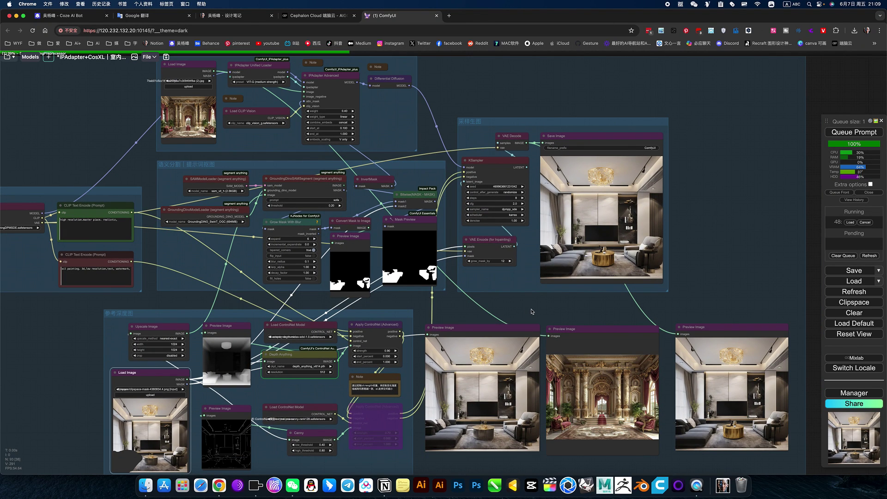
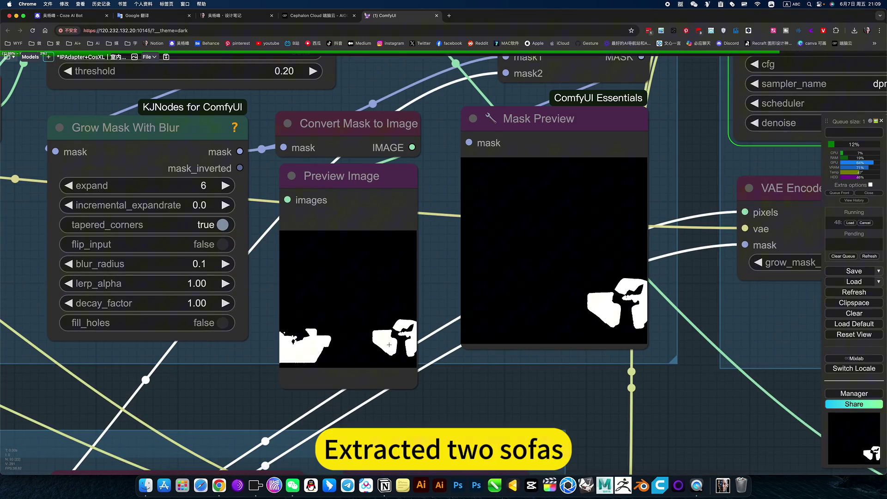
Examine the segmented sofa masks, the Mask Preview output and the Save Image result against the painted living-room mask
scroll(481, 374, down, 4)
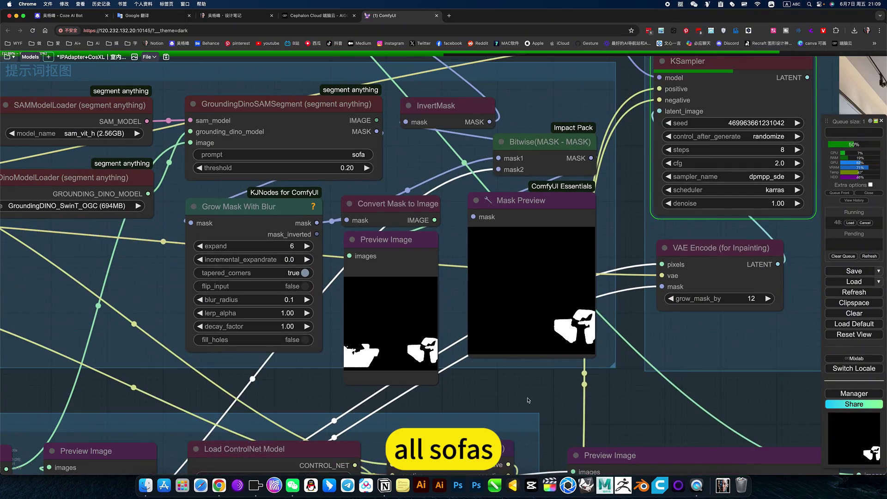
drag(525, 397, 689, 234)
scroll(450, 369, down, 5)
scroll(254, 441, down, 1)
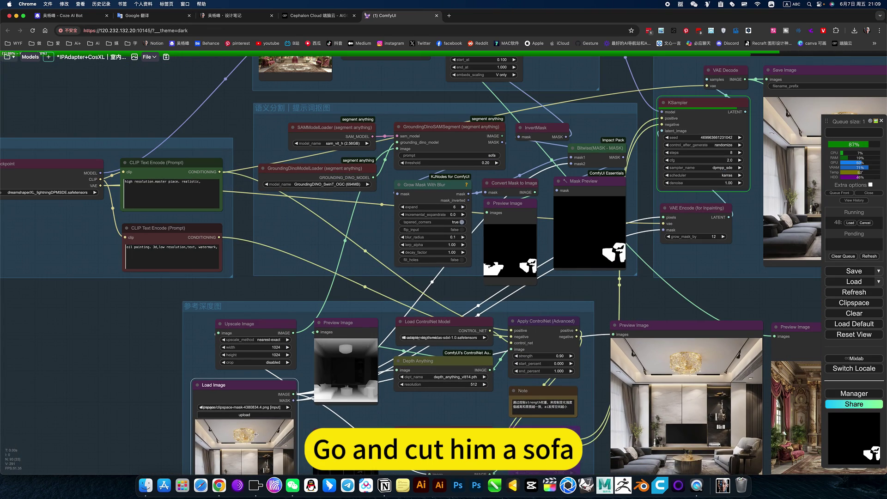
drag(642, 293, 323, 311)
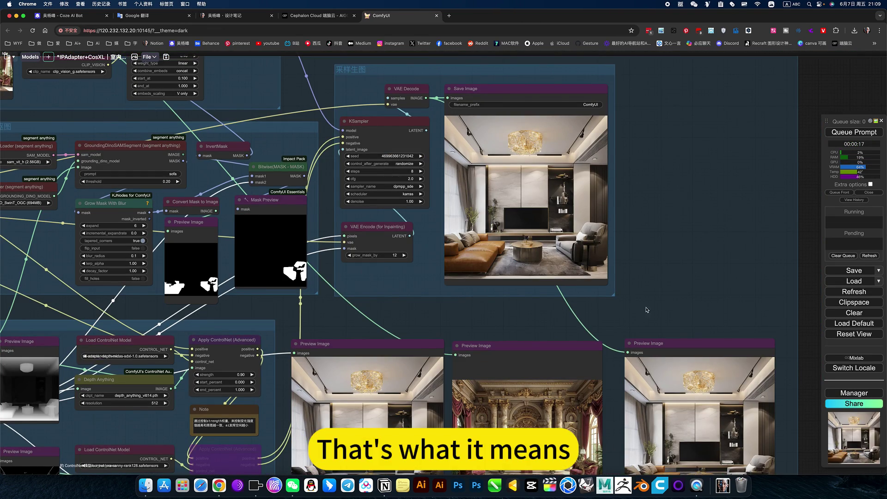
scroll(472, 320, left, 7)
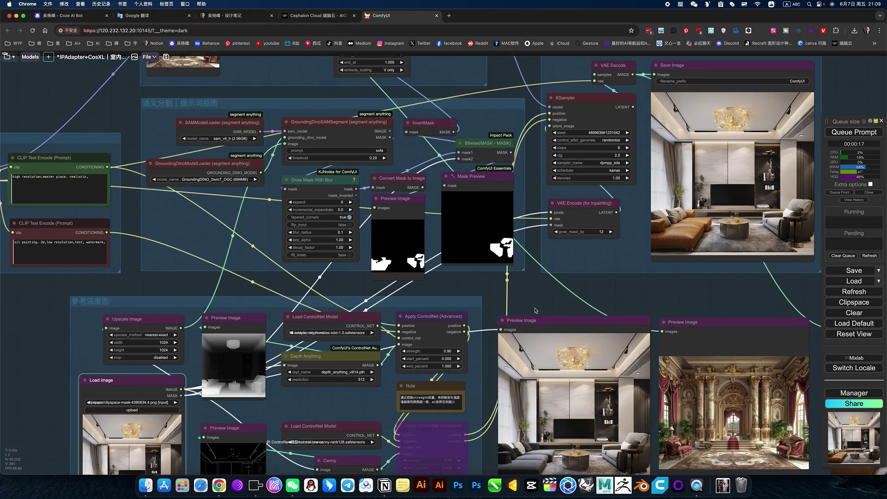
scroll(631, 239, left, 5)
scroll(632, 239, down, 3)
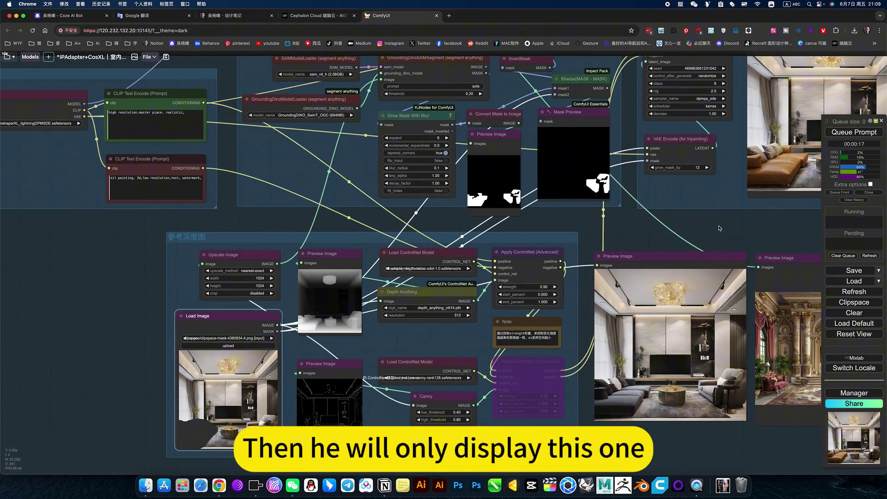
scroll(553, 292, right, 7)
scroll(553, 292, up, 3)
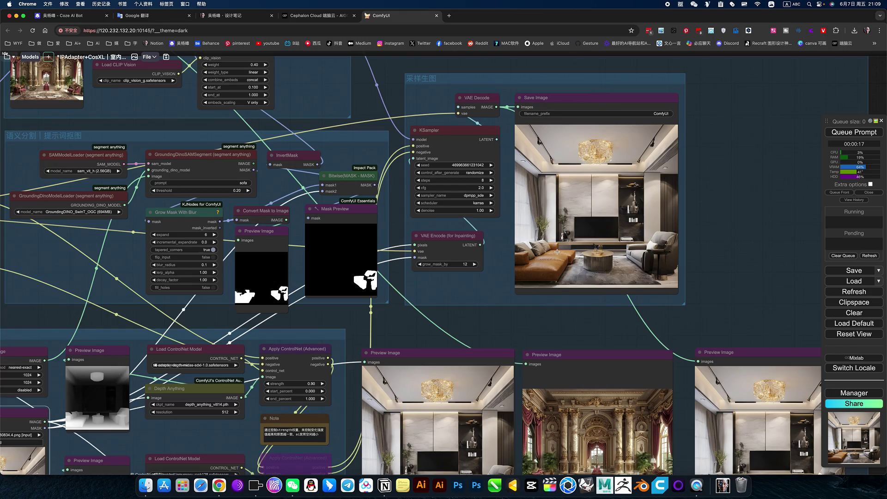
Compare the original room, the palace style reference and the generated result in the three image previews
scroll(558, 252, up, 4)
drag(776, 310, 496, 110)
scroll(500, 202, down, 2)
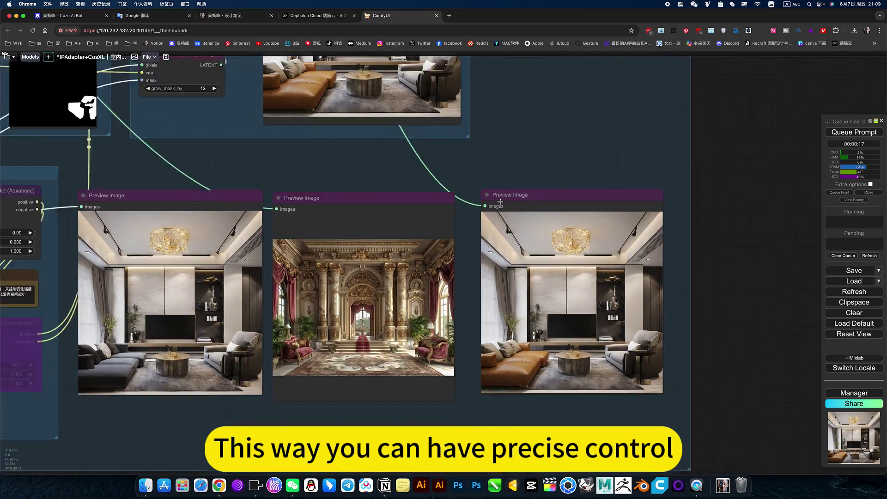
scroll(539, 362, down, 3)
scroll(524, 346, up, 15)
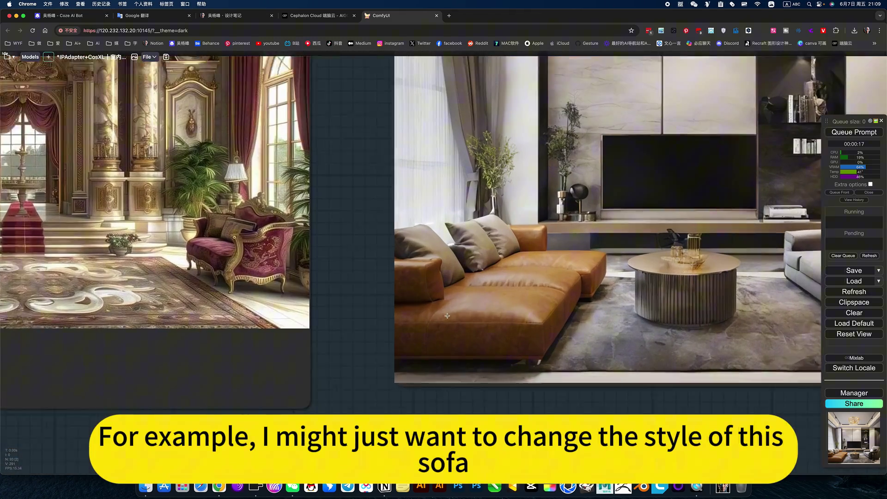
scroll(462, 300, up, 2)
scroll(450, 305, down, 6)
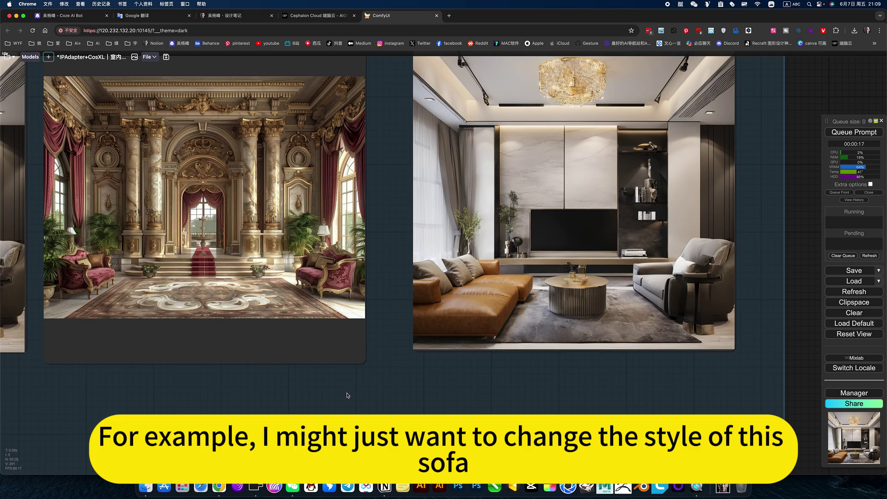
scroll(289, 242, left, 6)
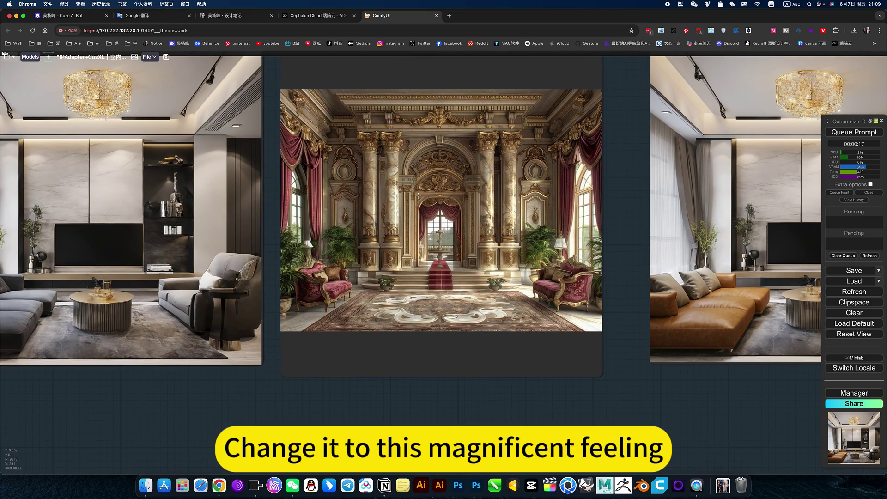
scroll(418, 196, down, 6)
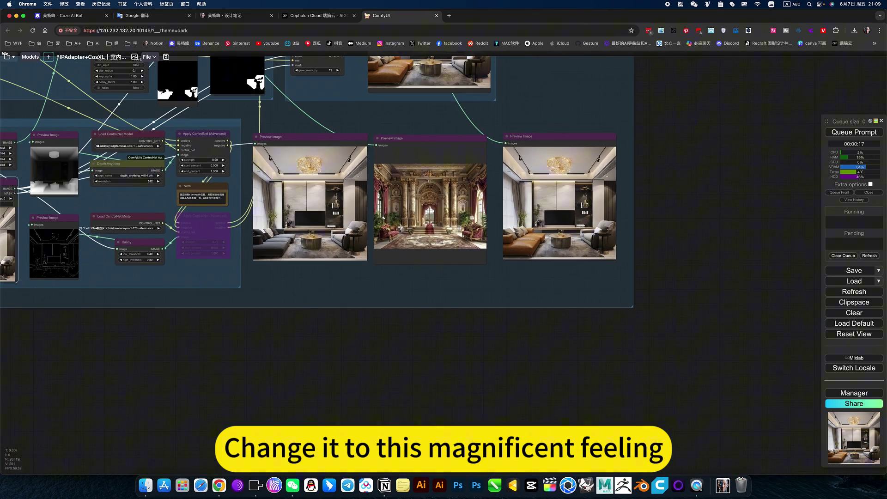
Bypass all nodes in the prompt-based semantic segmentation group
drag(362, 289, 645, 363)
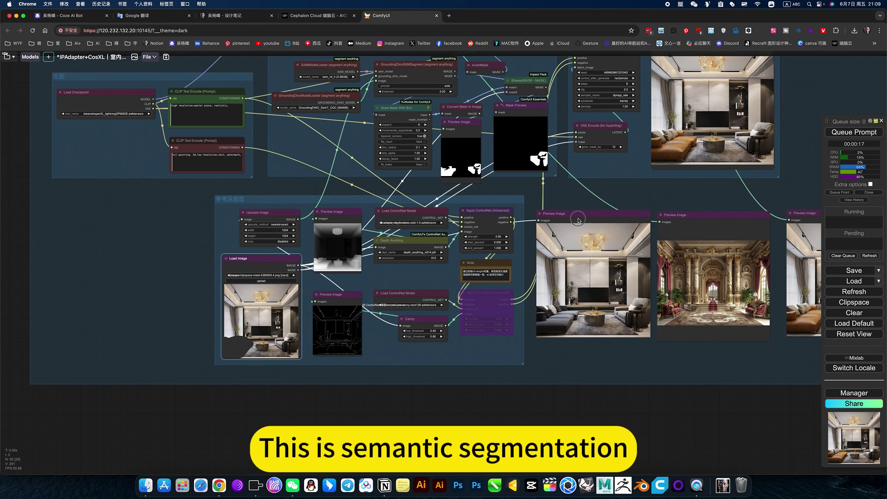
drag(553, 93, 554, 137)
right_click(535, 107)
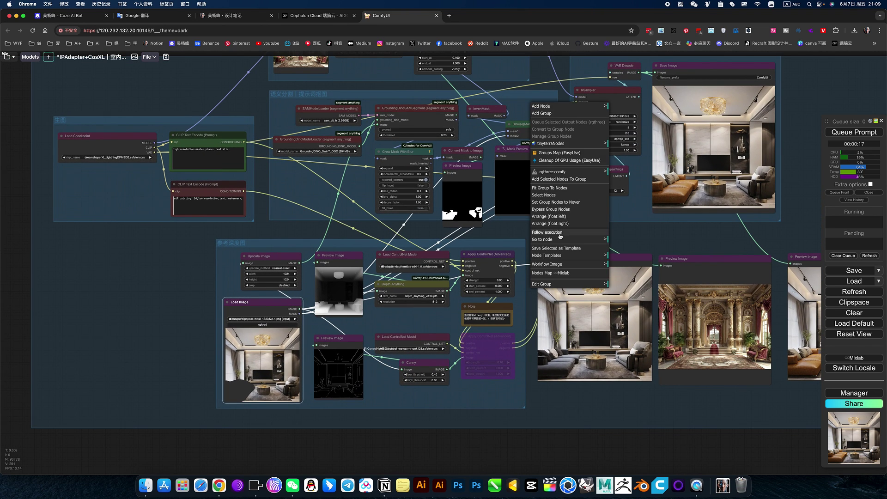
click(550, 209)
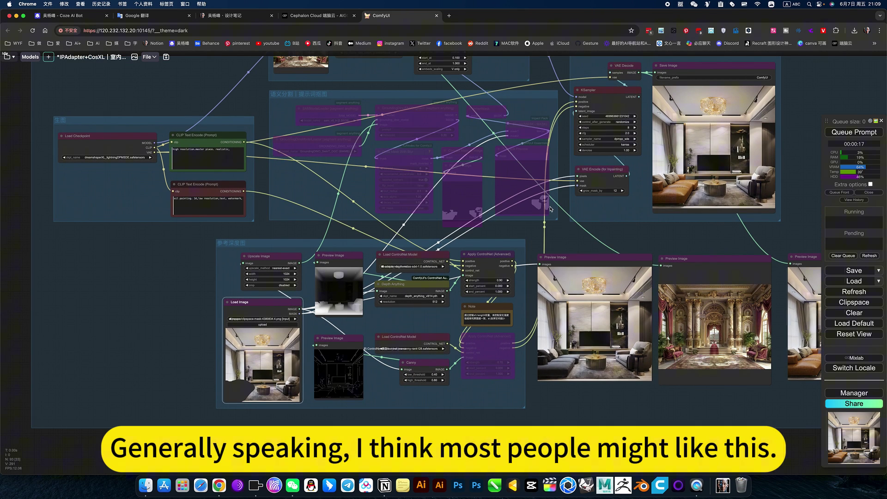
Extend the living-room Load Image mask over the coffee table, armchair, floor and chandelier, and save it to the node
drag(562, 243, 595, 157)
scroll(272, 300, up, 5)
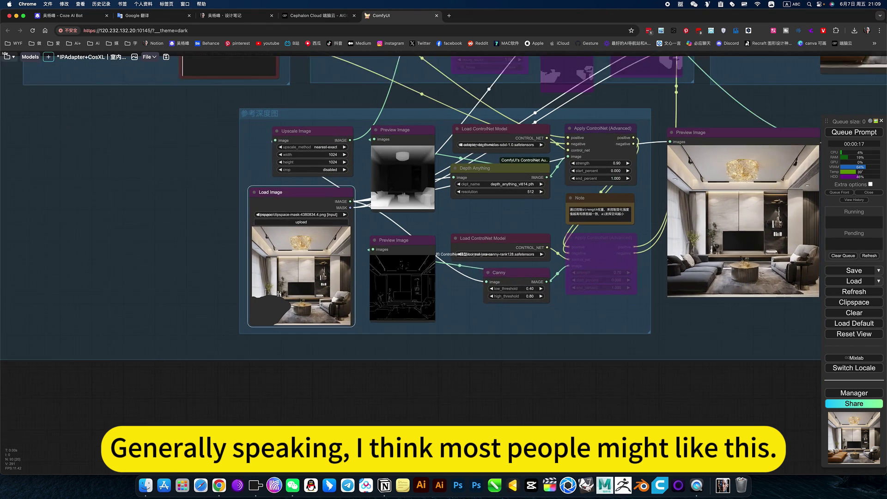
right_click(314, 279)
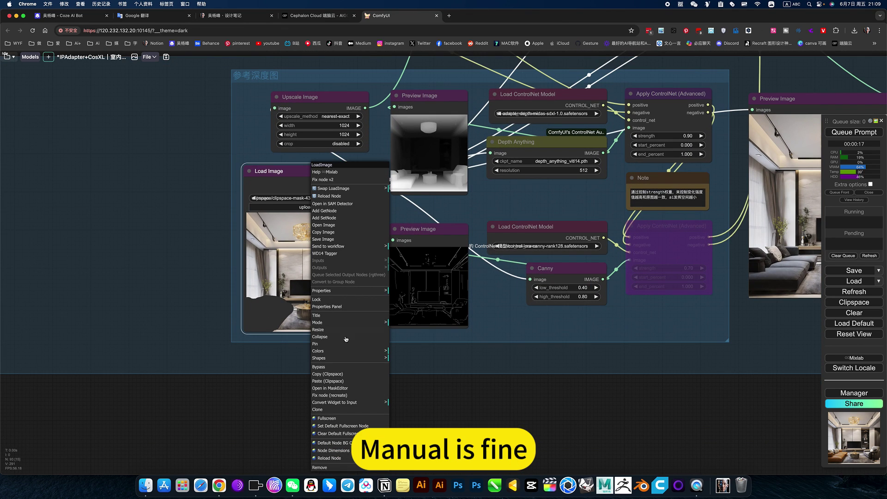
click(330, 388)
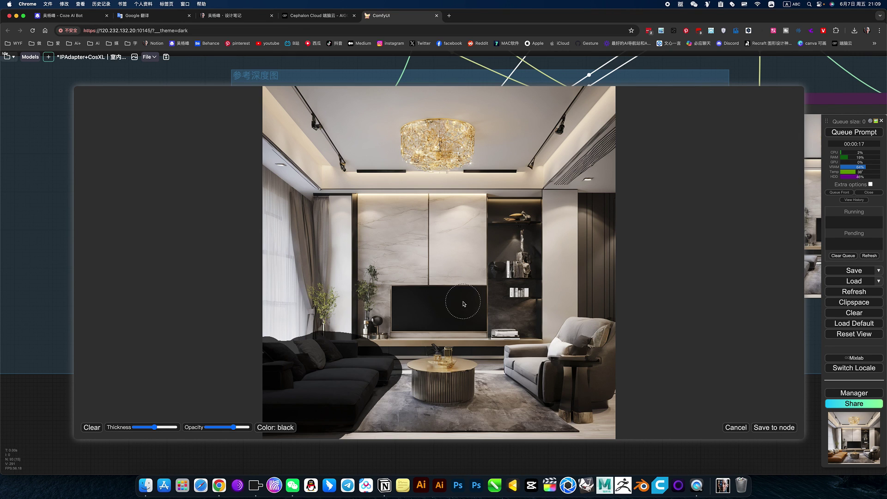
mouse_move(428, 357)
mouse_down()
mouse_move(424, 392)
mouse_move(461, 389)
mouse_move(468, 385)
mouse_move(440, 366)
mouse_move(428, 378)
mouse_move(454, 361)
mouse_move(439, 368)
mouse_move(444, 394)
mouse_move(474, 396)
mouse_move(441, 395)
mouse_move(506, 358)
mouse_move(585, 414)
mouse_move(587, 362)
mouse_move(610, 337)
mouse_move(611, 383)
mouse_move(593, 415)
mouse_move(605, 332)
mouse_move(580, 327)
mouse_move(541, 369)
mouse_move(516, 359)
mouse_move(580, 357)
mouse_move(565, 382)
mouse_move(522, 386)
mouse_move(578, 416)
mouse_move(493, 416)
mouse_move(379, 394)
mouse_move(523, 390)
mouse_move(562, 423)
mouse_move(332, 428)
mouse_move(398, 409)
mouse_move(612, 431)
mouse_move(598, 405)
mouse_move(561, 440)
mouse_up()
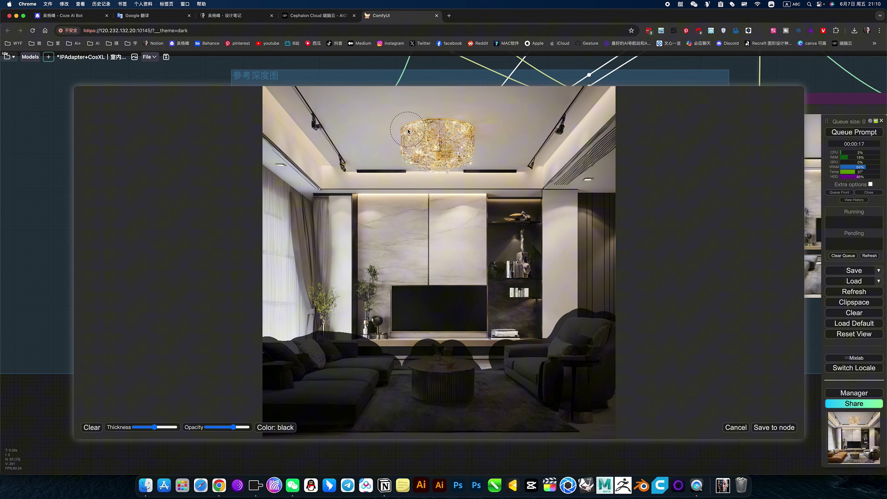
mouse_move(410, 130)
mouse_down()
mouse_move(424, 185)
mouse_move(460, 143)
mouse_move(399, 141)
mouse_move(433, 143)
mouse_move(438, 178)
mouse_move(435, 141)
mouse_move(462, 165)
mouse_move(463, 135)
mouse_move(461, 185)
mouse_up()
click(772, 429)
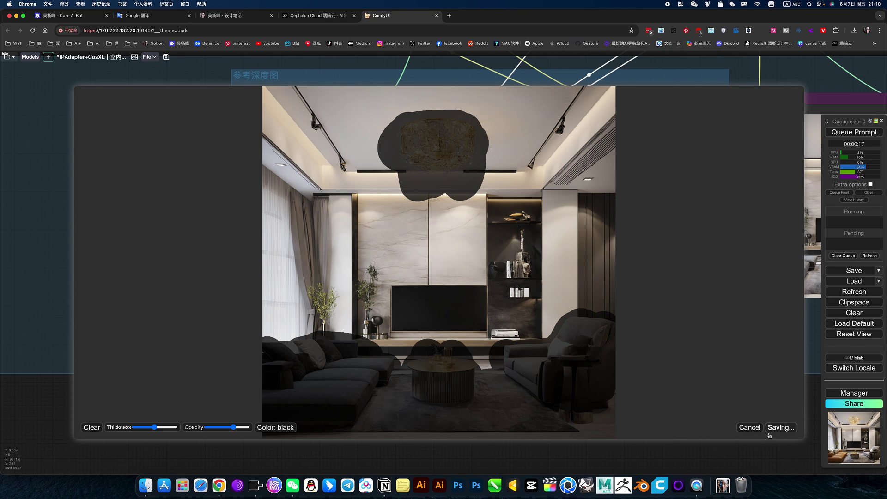
Queue the workflow with the extended mask and inspect the strength setting of the depth ControlNet's apply node
drag(463, 342, 121, 363)
click(852, 136)
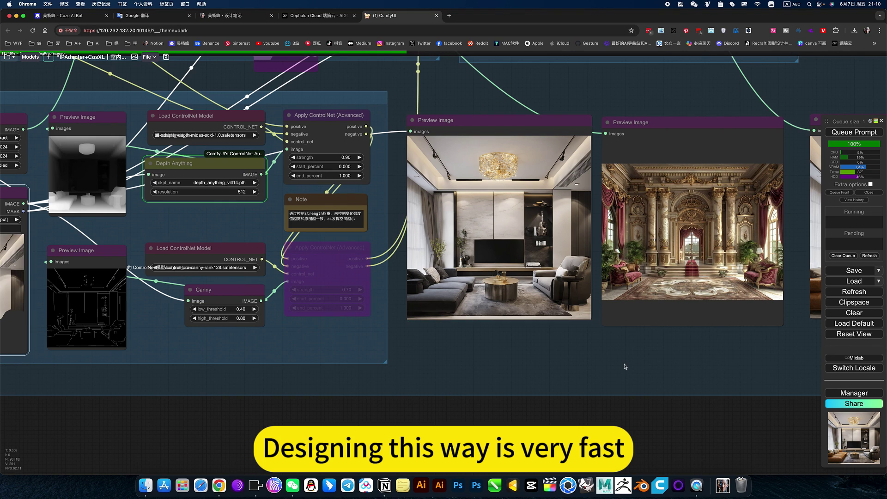
scroll(630, 362, down, 5)
scroll(503, 402, up, 5)
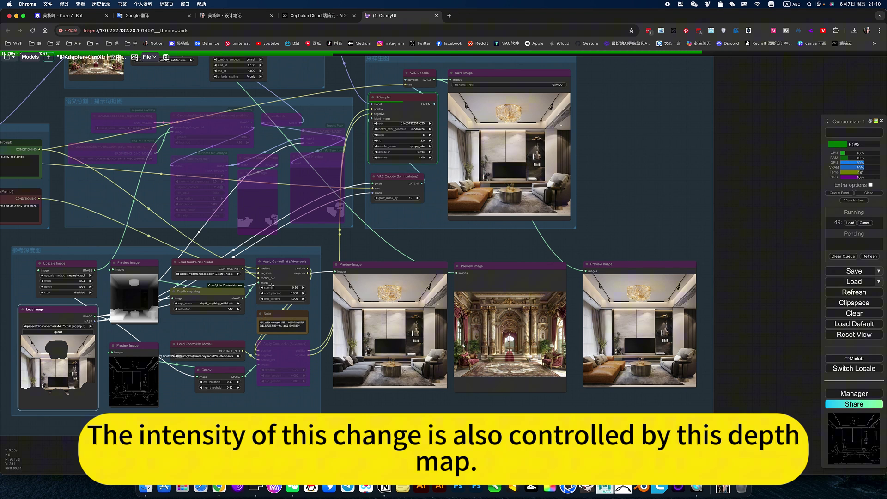
scroll(271, 286, up, 5)
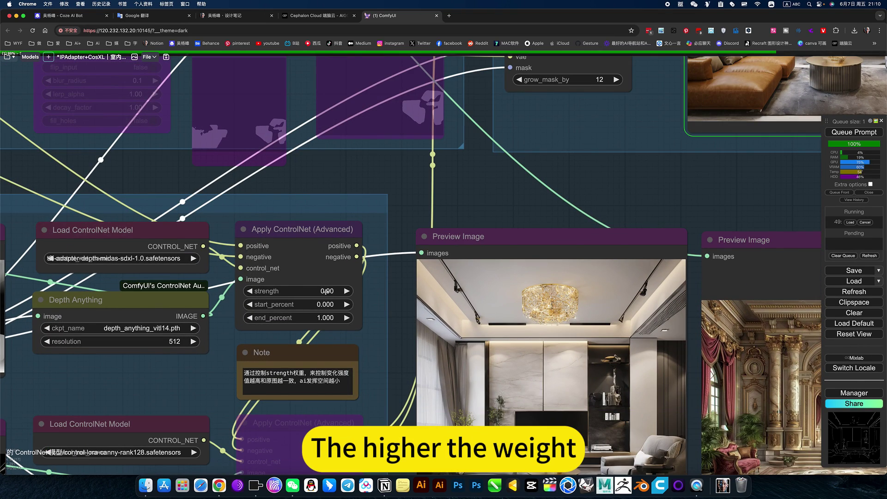
scroll(446, 319, down, 7)
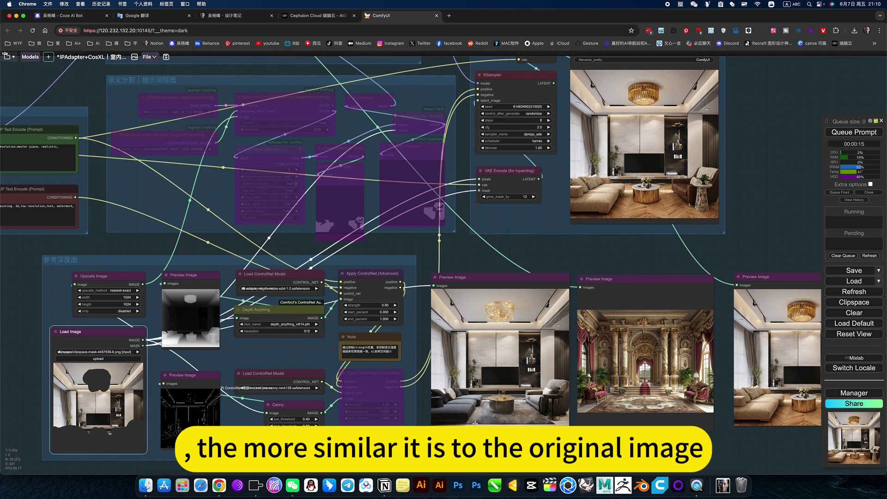
Examine the newly generated room in the result preview and compare it with the original and reference previews
drag(607, 453, 661, 355)
scroll(568, 364, down, 3)
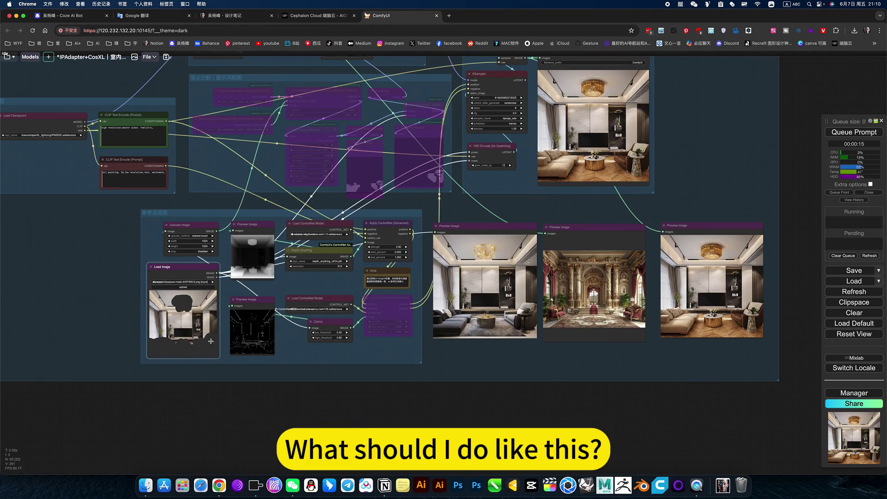
scroll(640, 373, up, 5)
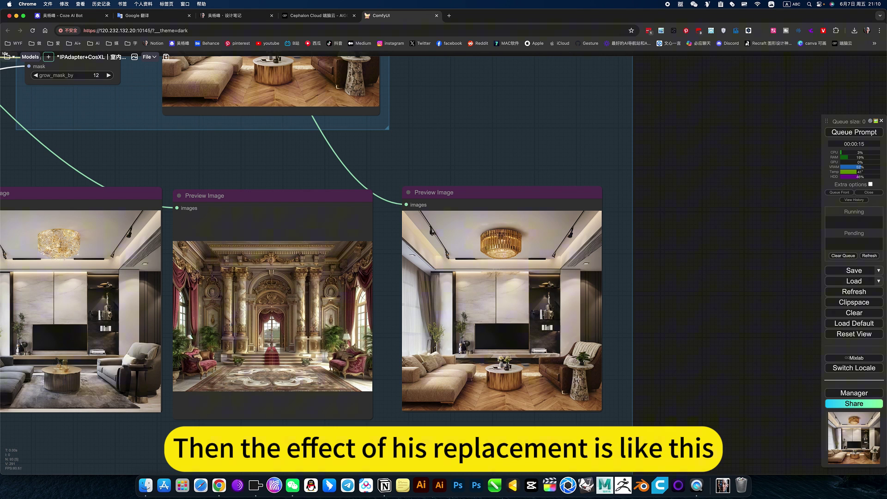
scroll(578, 377, up, 5)
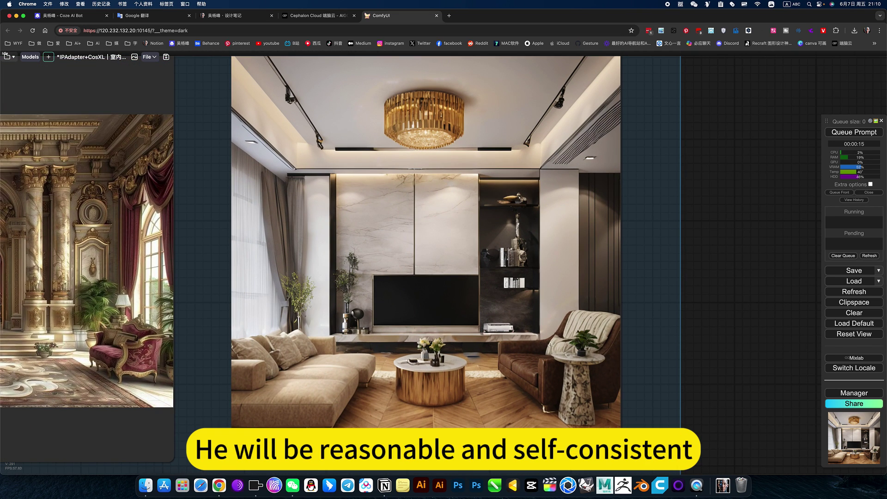
scroll(495, 393, down, 6)
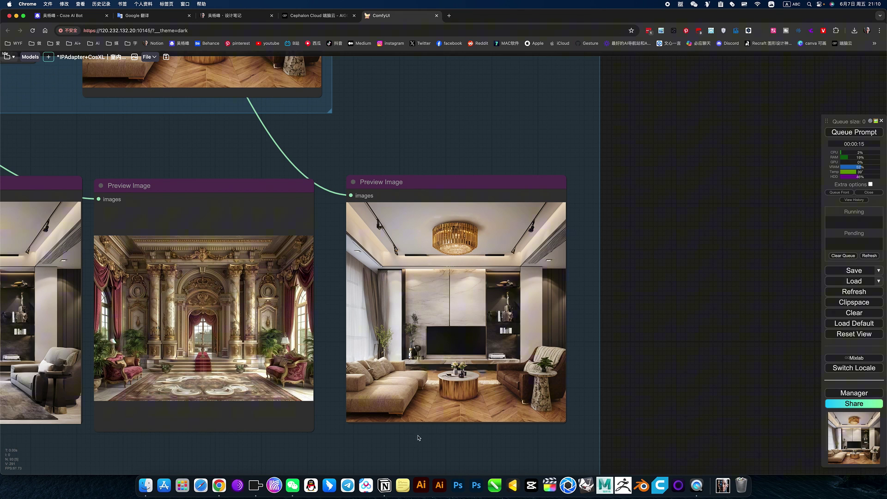
drag(503, 431, 572, 422)
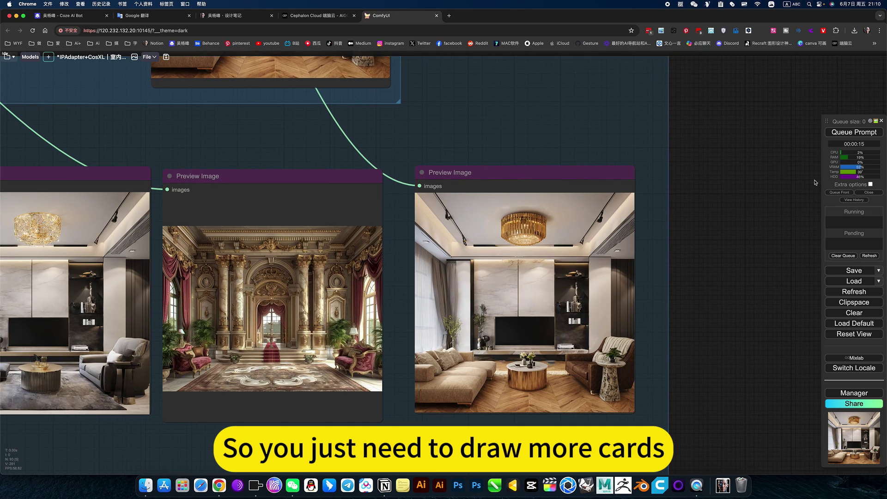
Queue another generation with the same mask and bring the Save Image result and previews into view
click(849, 134)
scroll(554, 194, down, 5)
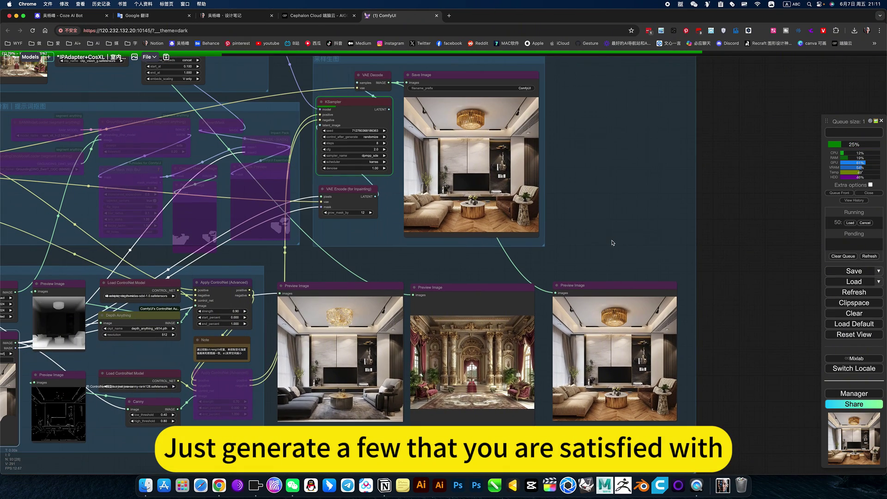
scroll(600, 217, up, 1)
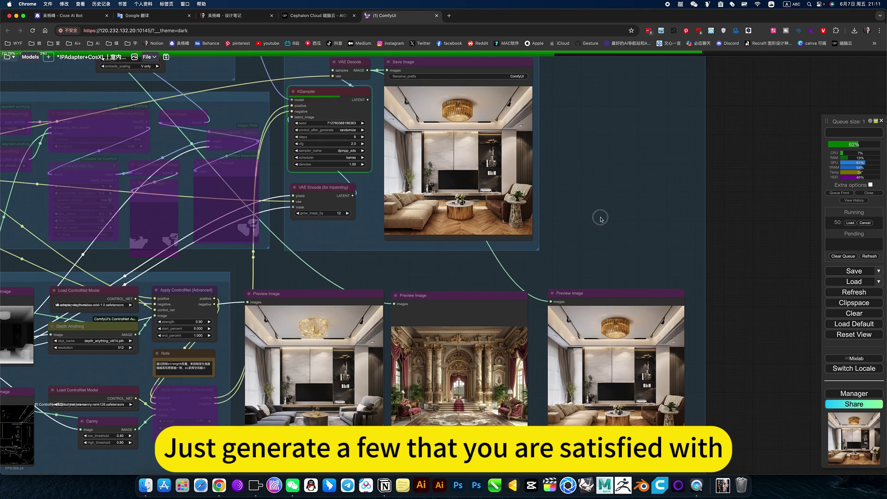
scroll(600, 218, down, 3)
drag(600, 218, 665, 245)
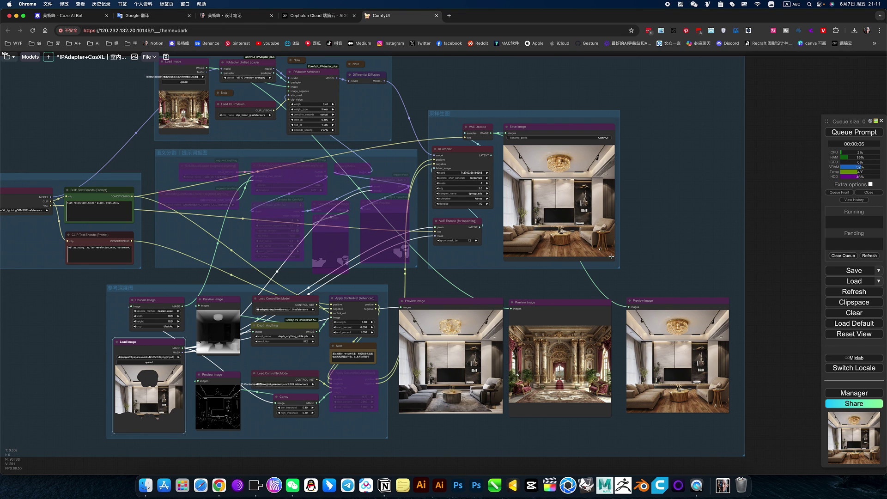
Examine the grow_mask_by setting of the VAE Encode (for Inpainting) node and the painted mask's edges in Load Image
scroll(469, 240, up, 5)
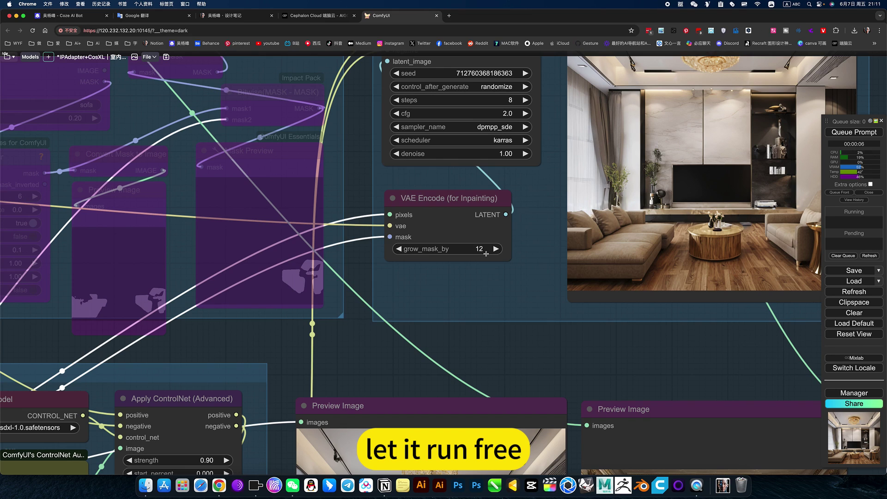
scroll(493, 255, down, 6)
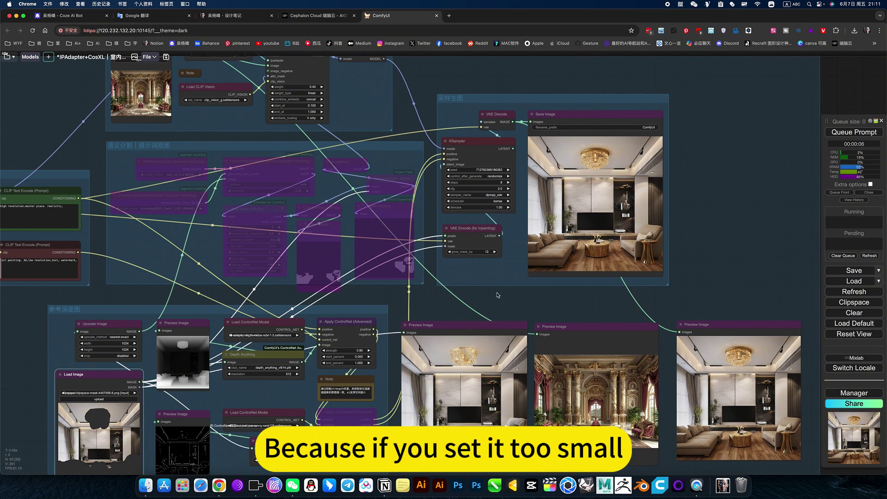
drag(137, 414, 292, 347)
scroll(257, 353, up, 7)
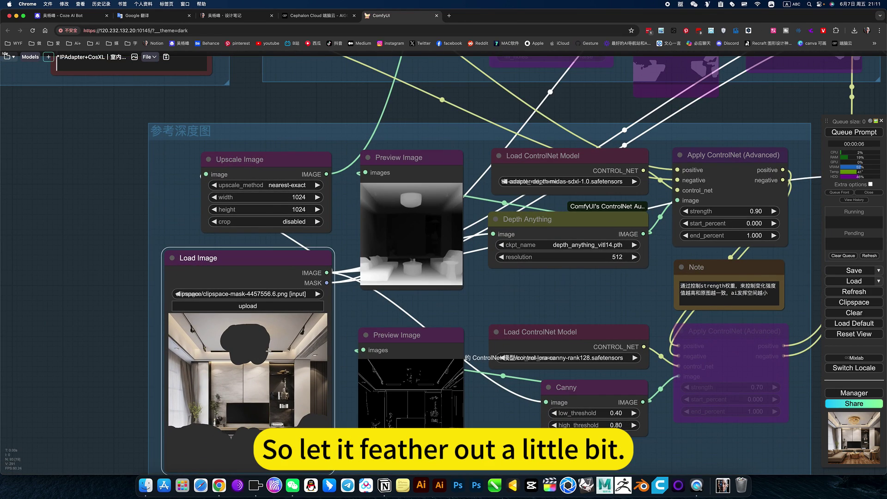
drag(622, 290, 251, 325)
scroll(346, 314, down, 5)
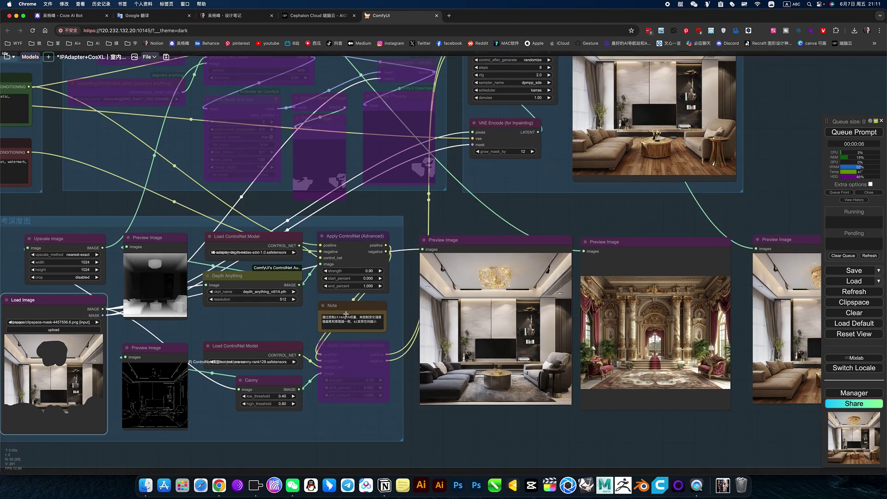
Queue another generation with the current mask and bring the sampler and the three room previews into view
drag(495, 184, 249, 209)
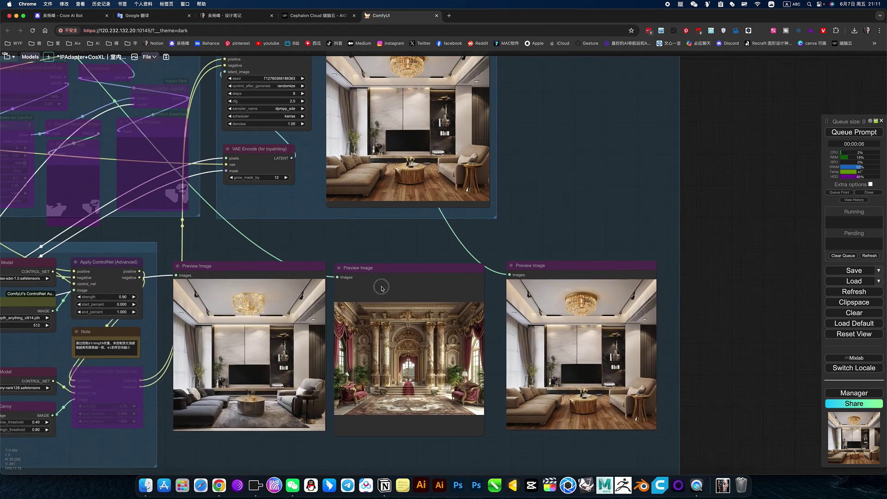
drag(383, 148, 480, 229)
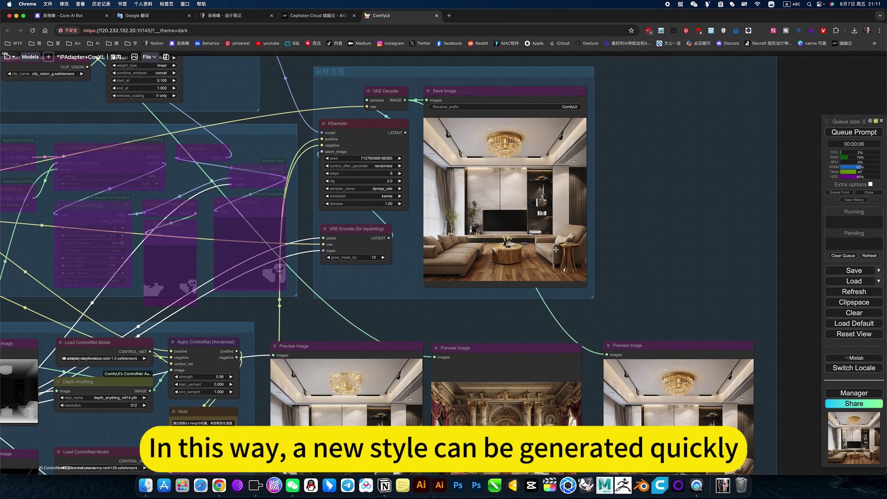
click(854, 132)
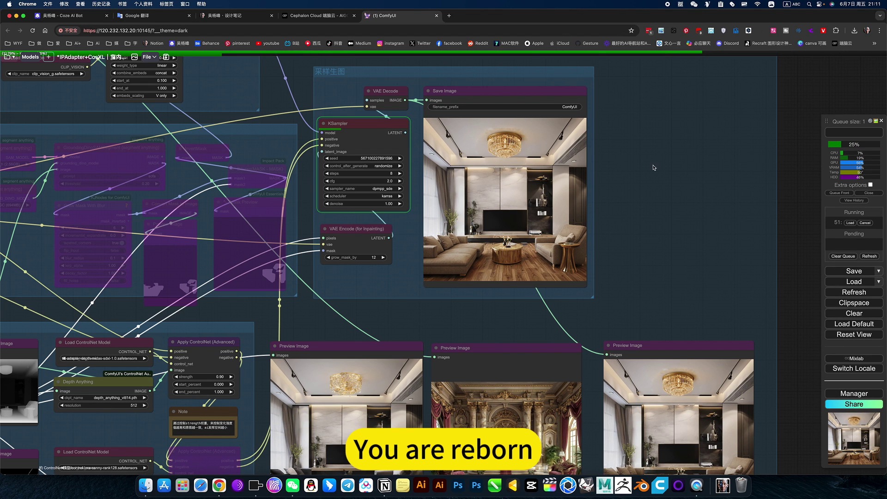
scroll(353, 303, down, 5)
scroll(353, 303, left, 2)
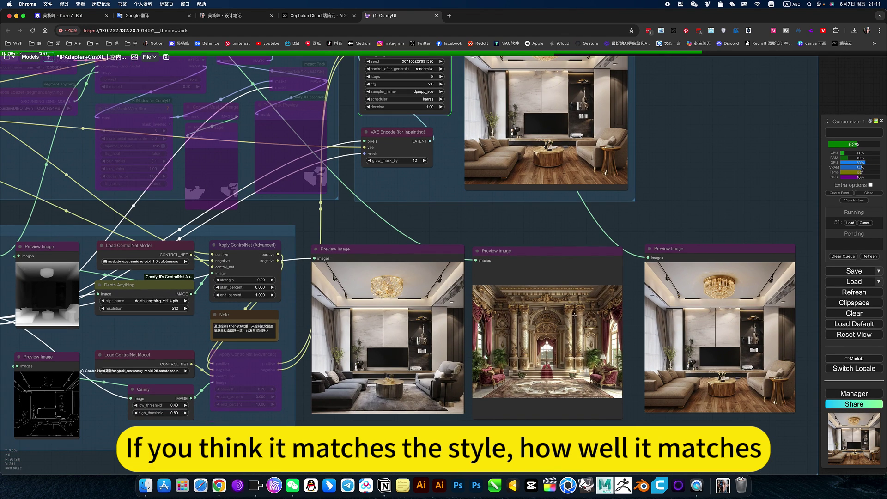
Set the weight of the IPAdapter Advanced node to 1
scroll(605, 272, up, 5)
scroll(606, 272, left, 3)
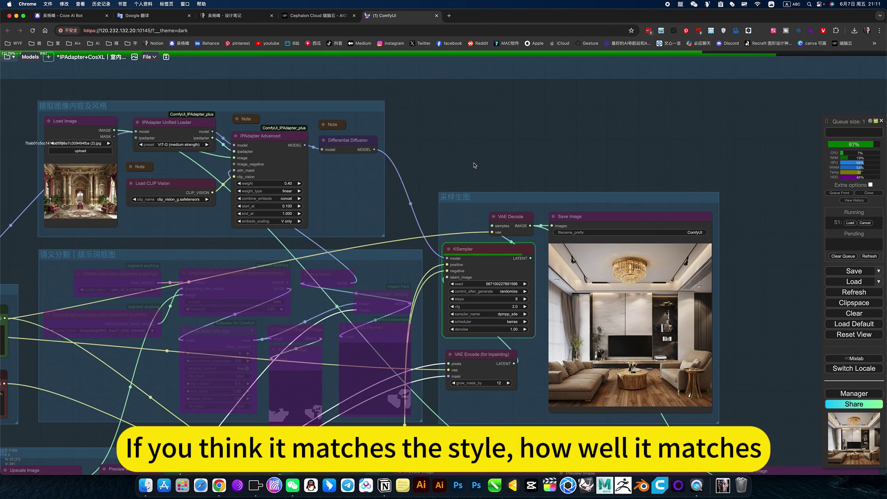
scroll(663, 208, up, 3)
scroll(663, 209, left, 3)
click(507, 217)
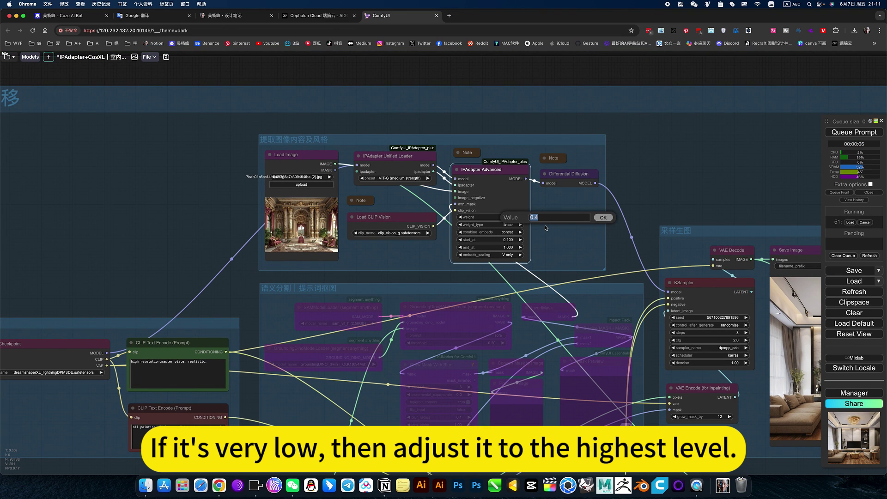
text(1)
key(Return)
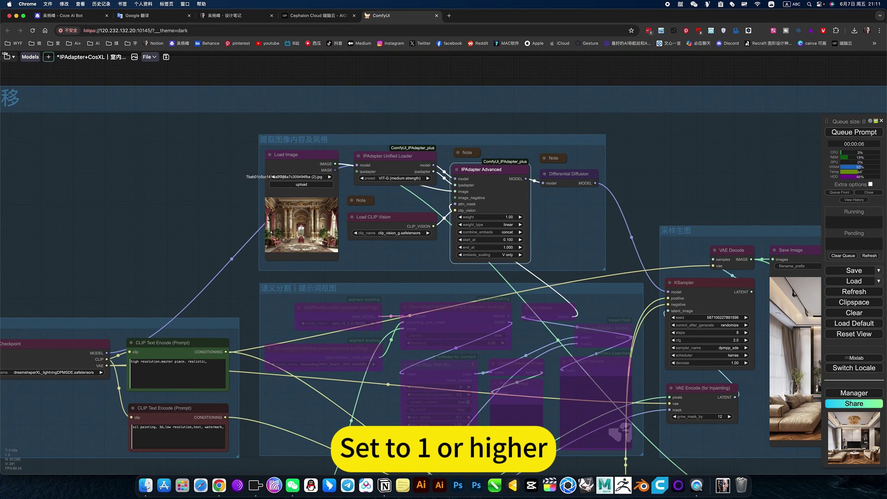
Queue a generation with the raised IPAdapter weight and examine the resulting room in Save Image against the original and reference previews
scroll(733, 185, down, 3)
scroll(733, 185, right, 8)
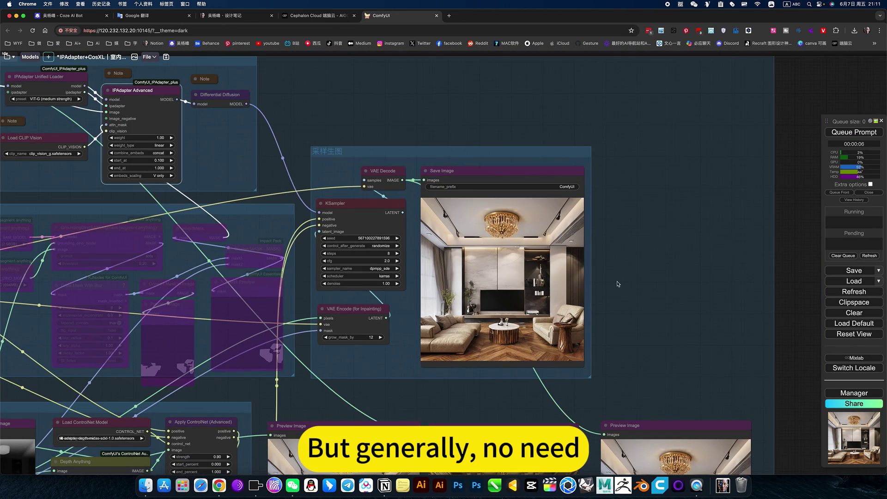
scroll(652, 315, down, 2)
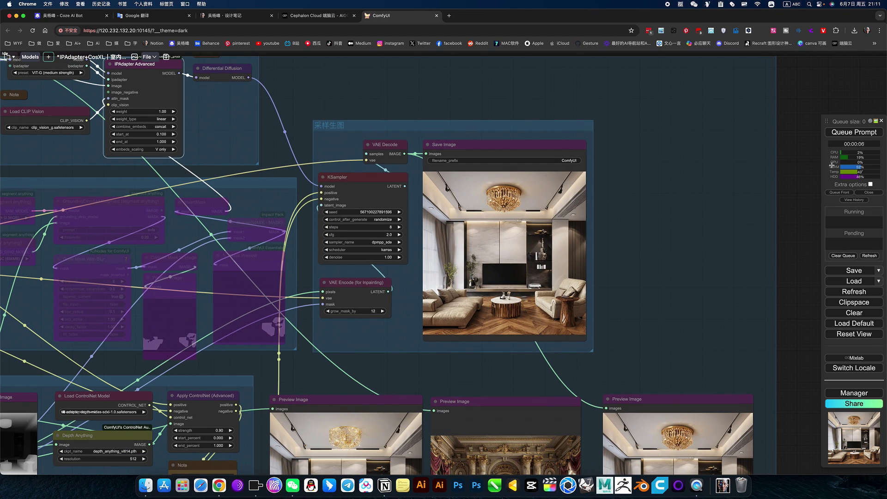
key(ctrl+Return)
scroll(642, 273, down, 3)
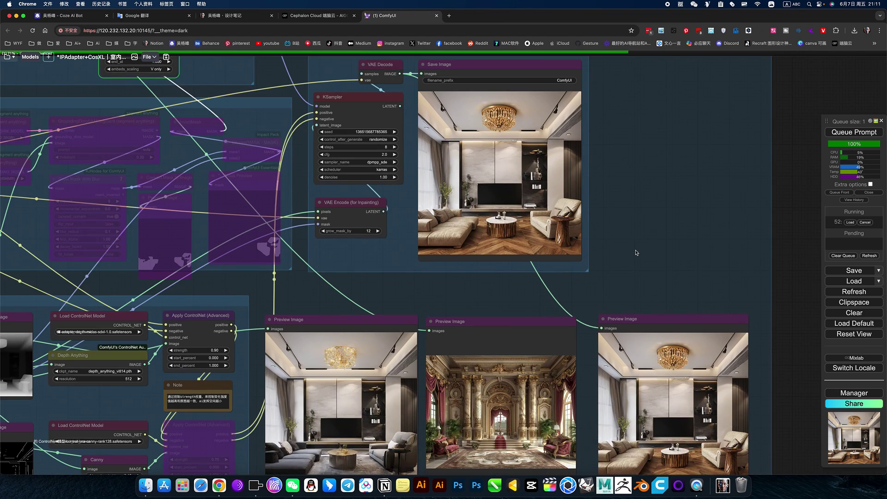
scroll(636, 253, down, 3)
scroll(636, 253, up, 3)
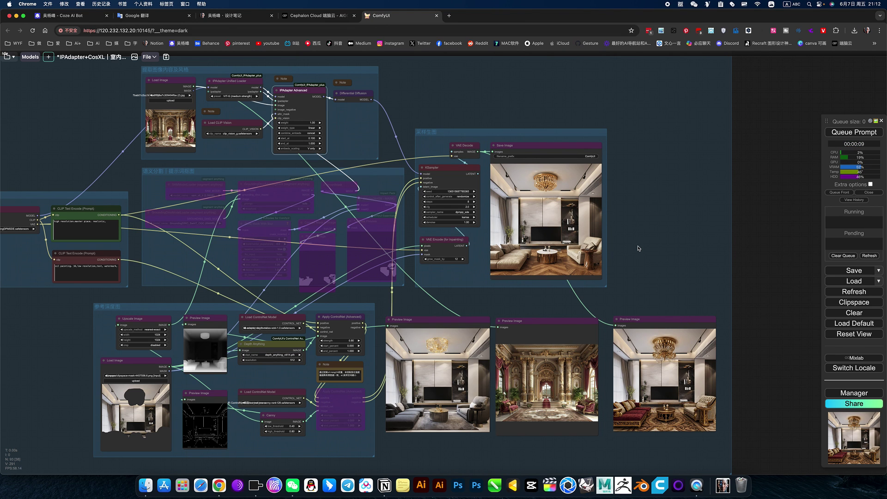
scroll(517, 214, up, 6)
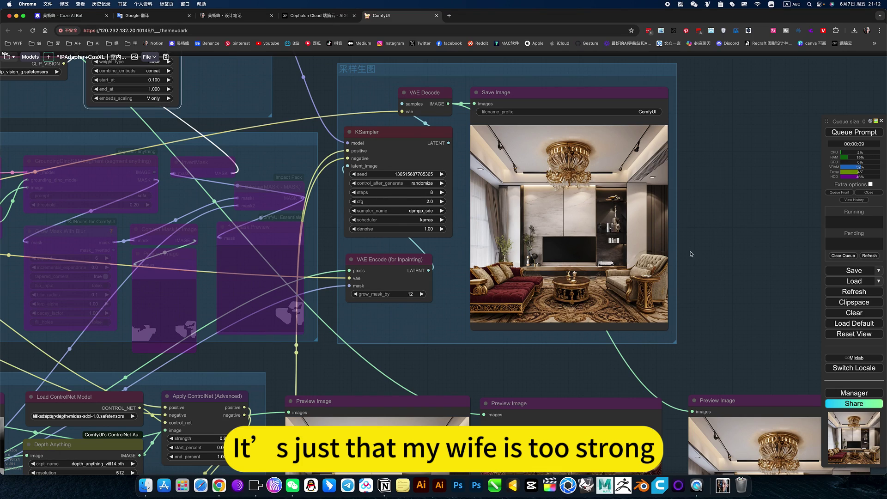
scroll(707, 228, down, 6)
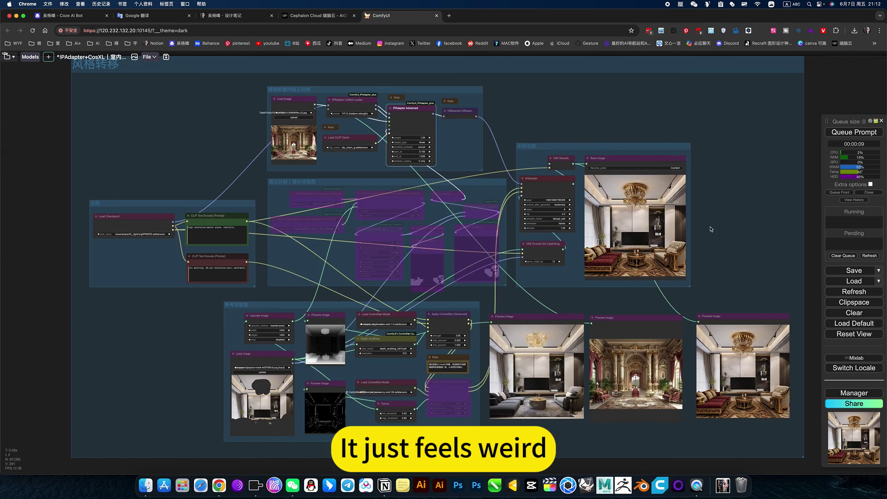
scroll(627, 244, up, 8)
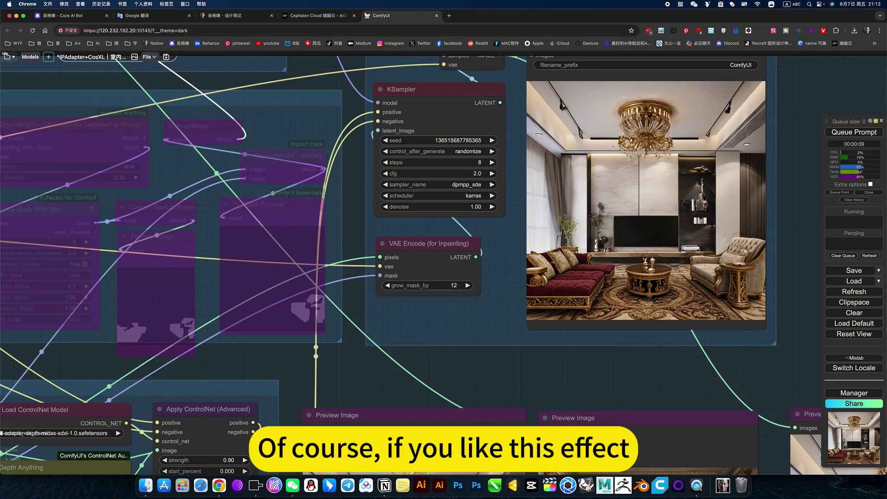
scroll(768, 199, down, 5)
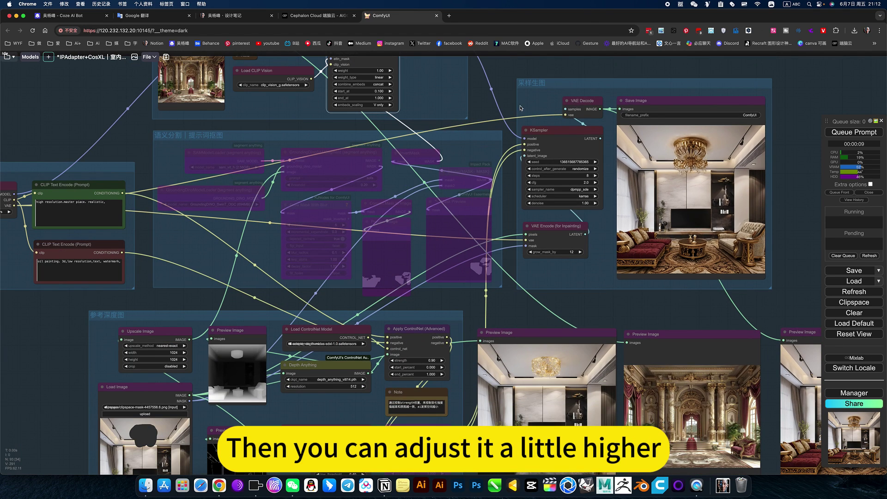
Set the IPAdapter Advanced weight to 0.4
drag(488, 100, 501, 185)
click(399, 156)
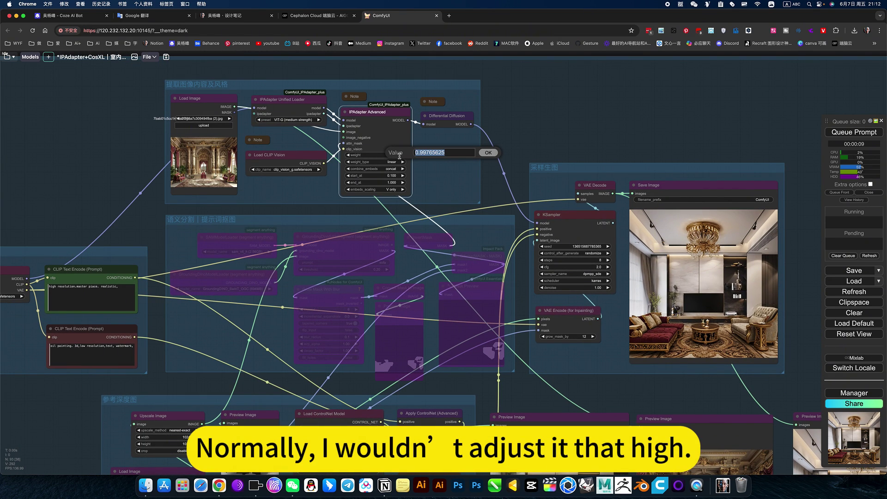
text(0.4)
key(Return)
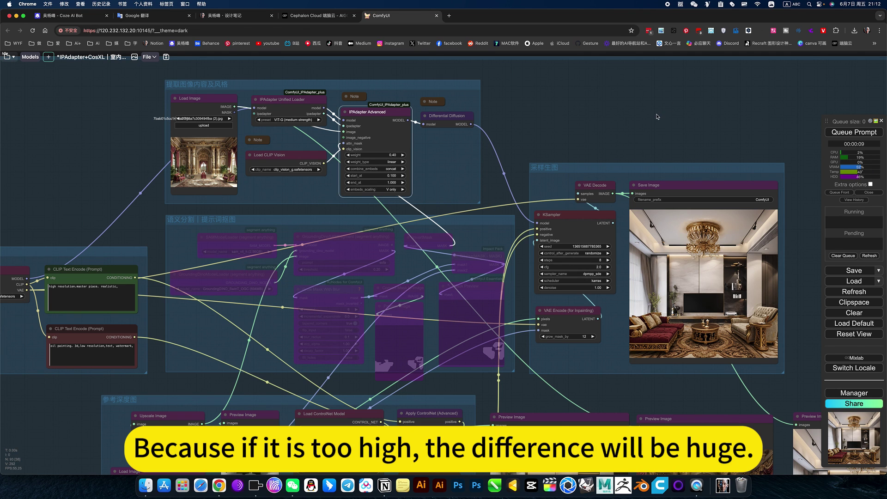
Queue a generation with the reduced IPAdapter weight and compare the new room with the original and reference previews
drag(617, 103, 511, 82)
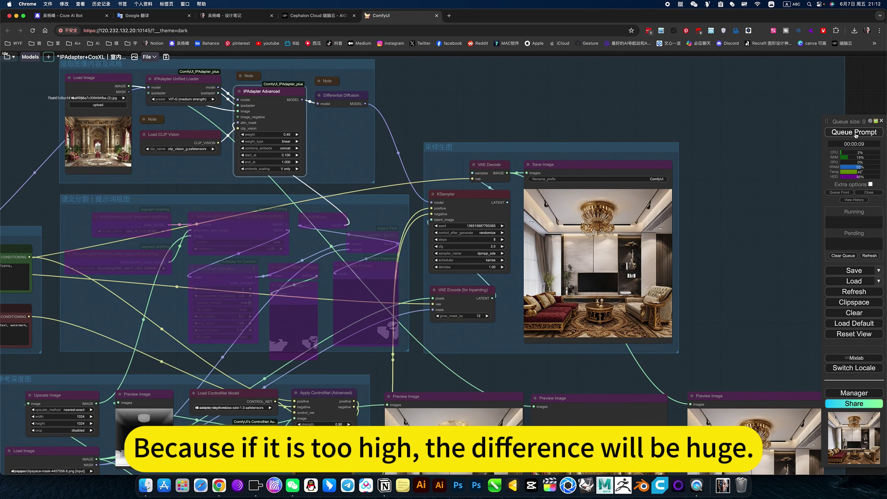
click(854, 132)
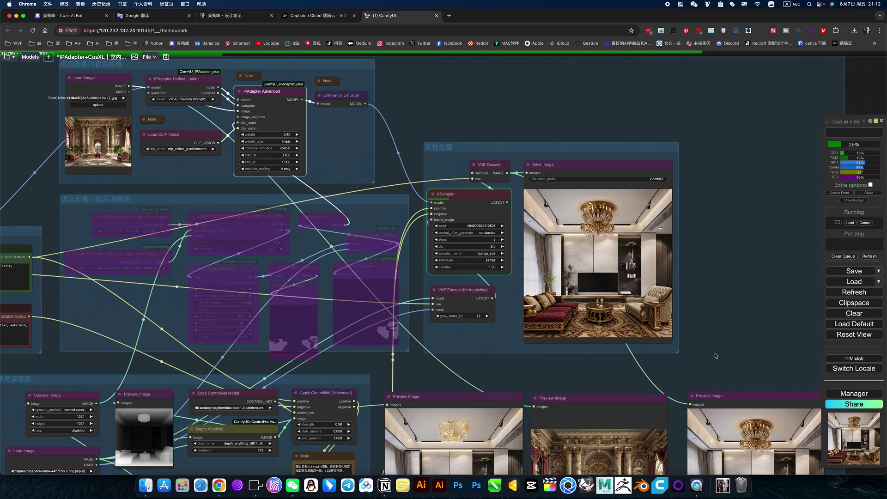
scroll(720, 353, down, 5)
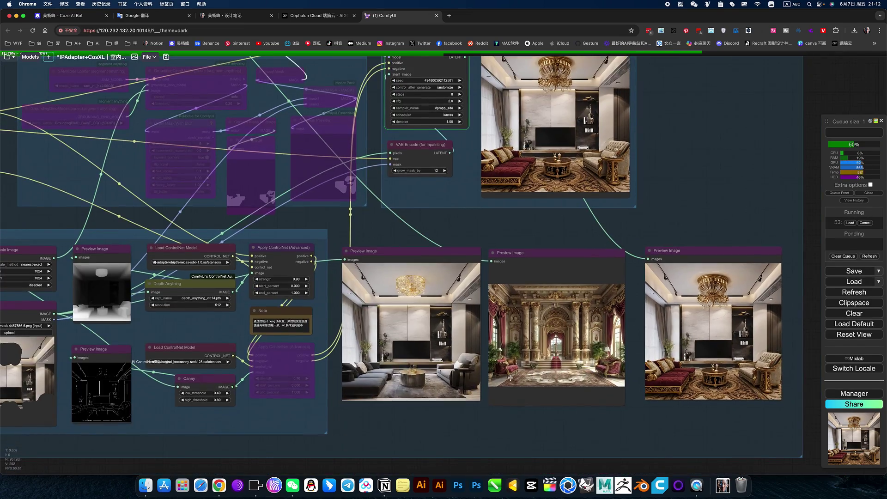
scroll(511, 378, up, 10)
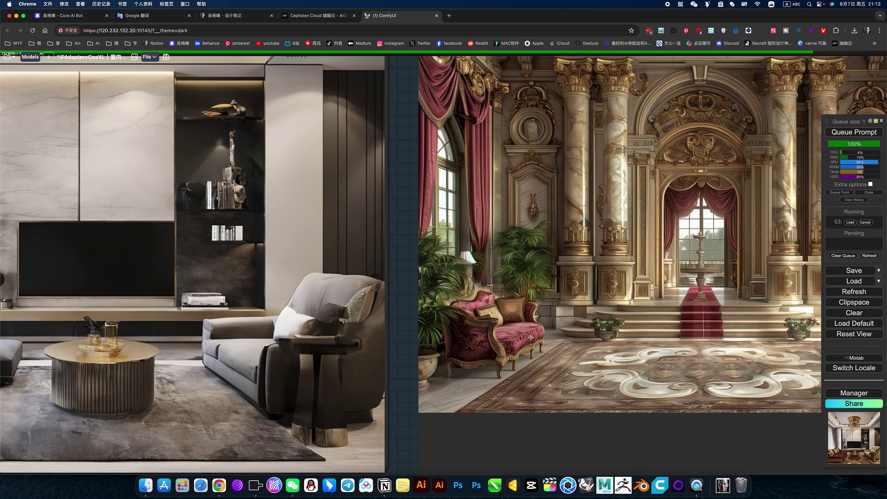
scroll(544, 338, down, 6)
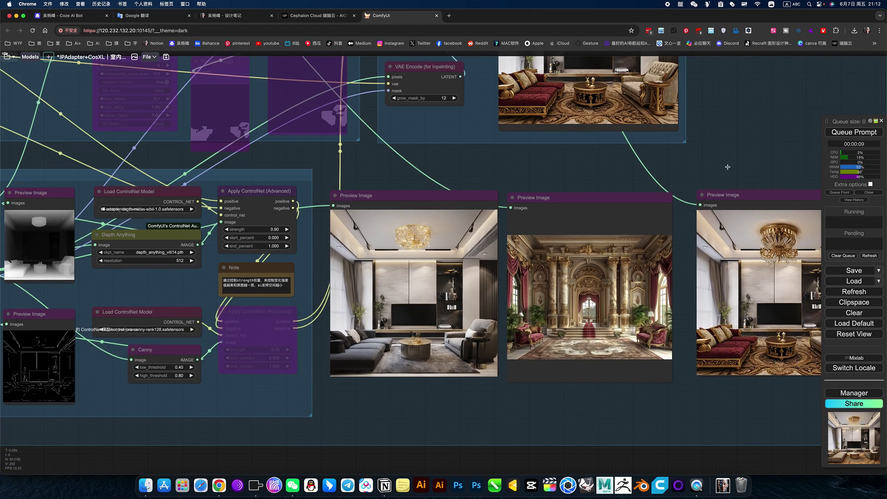
drag(728, 167, 573, 230)
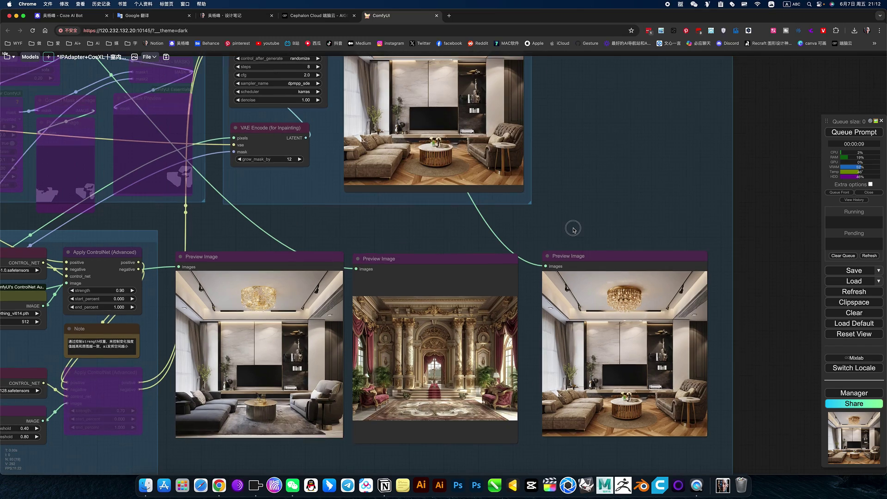
scroll(606, 204, down, 1)
scroll(607, 208, up, 2)
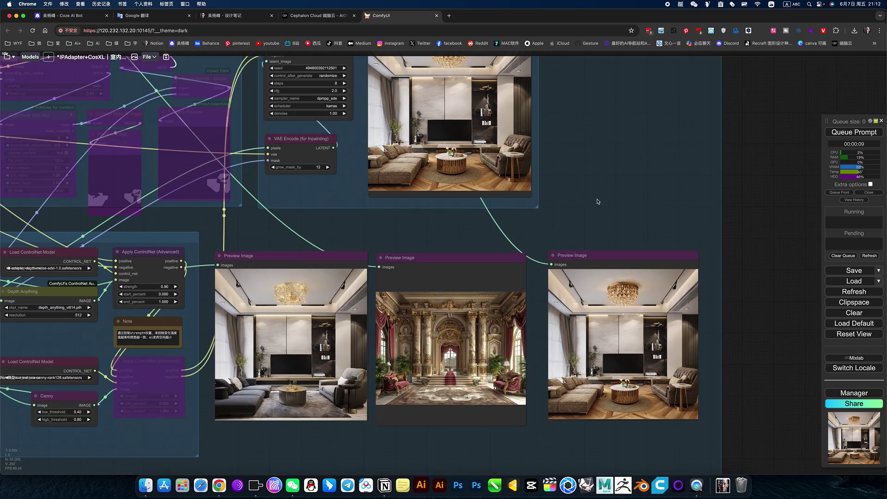
drag(598, 205, 622, 282)
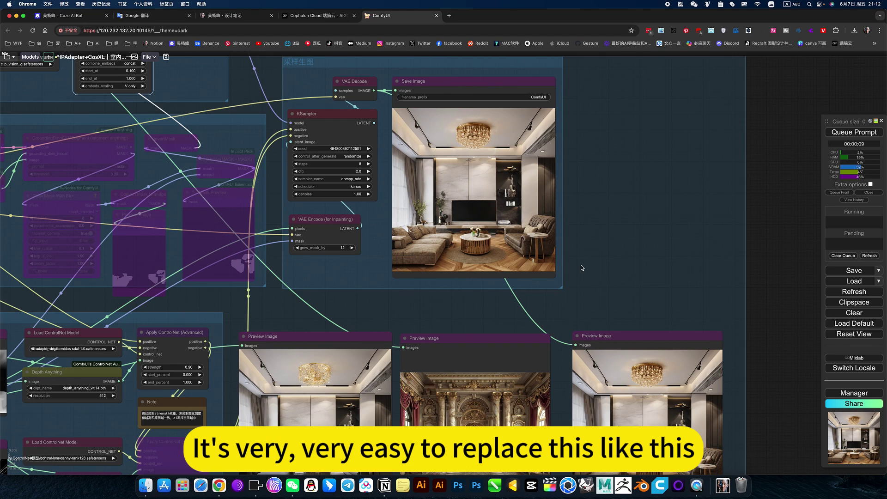
scroll(581, 267, down, 6)
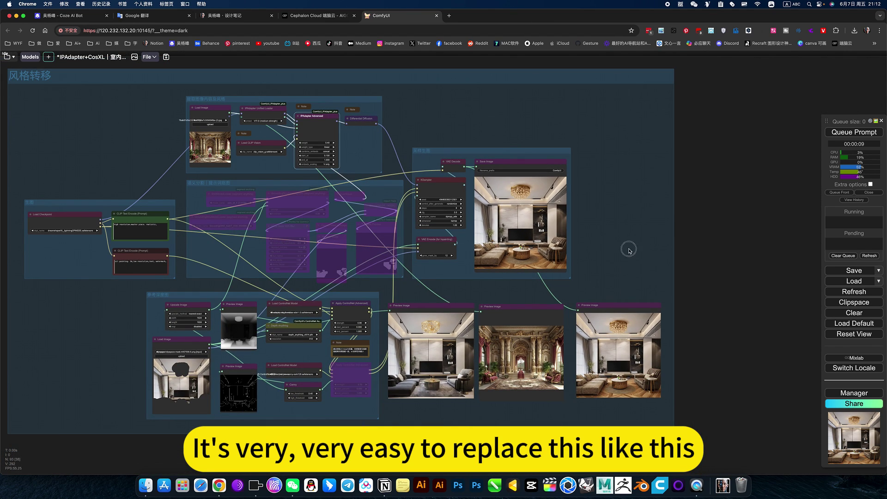
Open the room photo of Load Image in MaskEditor, paint the mask over the entire image with a thicker brush, and save it to the node
drag(627, 250, 683, 219)
scroll(179, 336, up, 5)
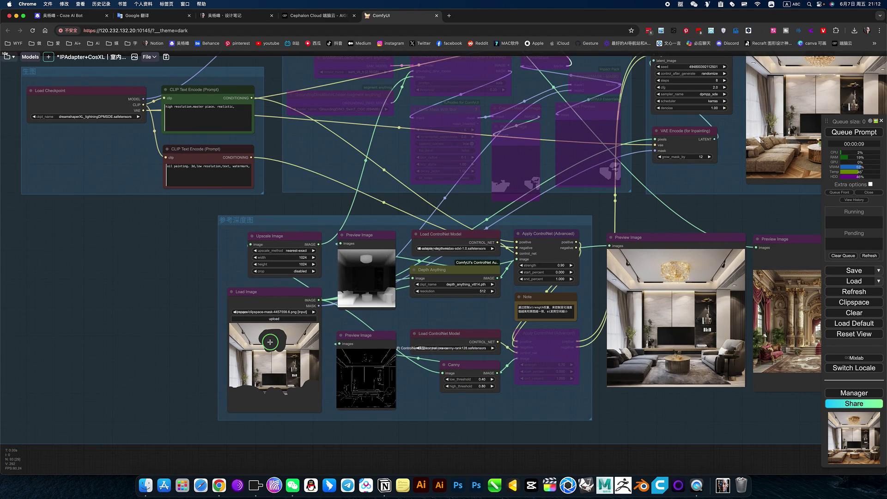
right_click(272, 343)
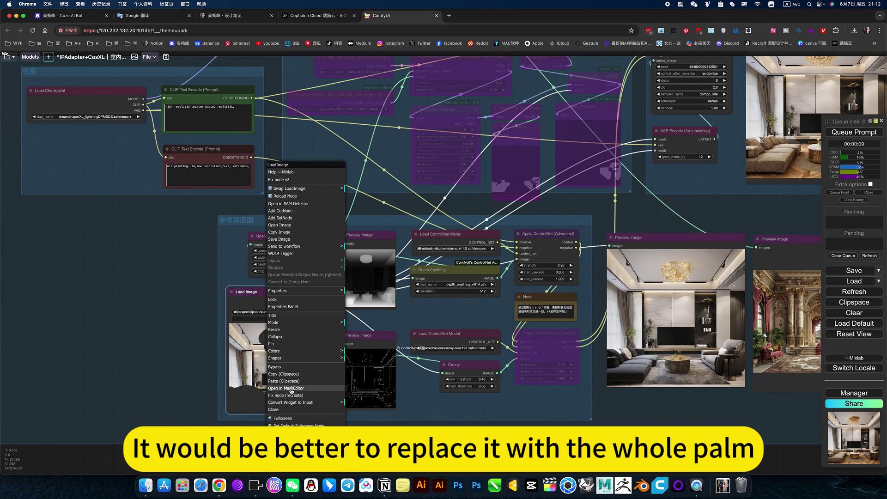
click(292, 389)
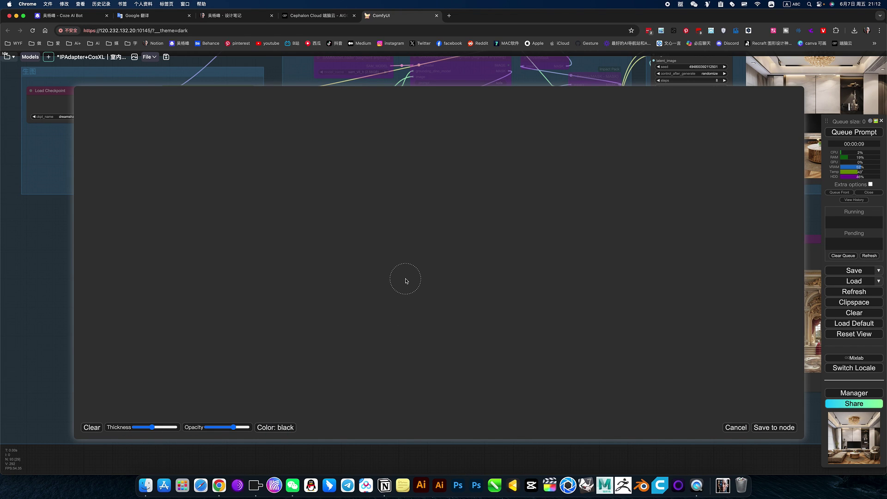
scroll(406, 281, up, 5)
mouse_move(286, 118)
mouse_down()
mouse_move(292, 385)
mouse_move(320, 309)
mouse_move(484, 363)
mouse_move(471, 371)
mouse_move(585, 341)
mouse_move(597, 261)
mouse_move(603, 81)
mouse_move(583, 95)
mouse_move(312, 102)
mouse_move(351, 156)
mouse_move(356, 337)
mouse_move(328, 116)
mouse_move(457, 159)
mouse_move(560, 160)
mouse_move(563, 149)
mouse_move(543, 330)
mouse_move(392, 315)
mouse_move(427, 245)
mouse_move(523, 304)
mouse_move(393, 206)
mouse_move(537, 218)
mouse_move(426, 279)
mouse_move(469, 250)
mouse_up()
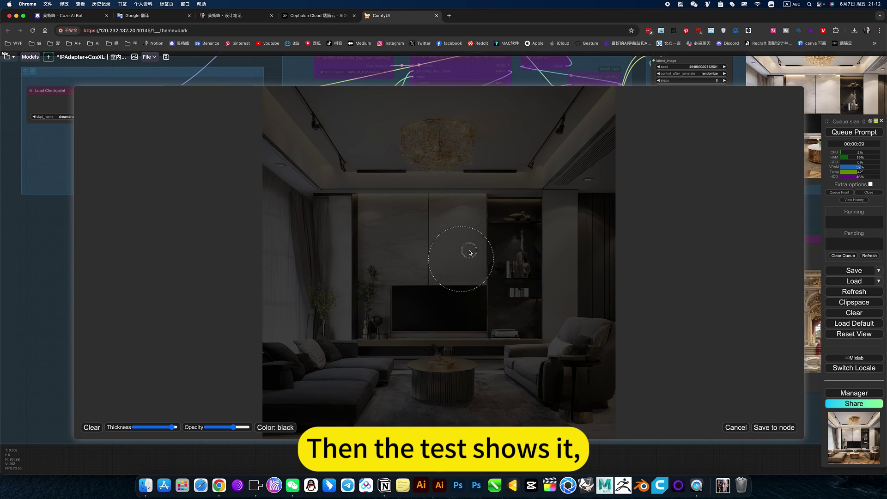
click(785, 428)
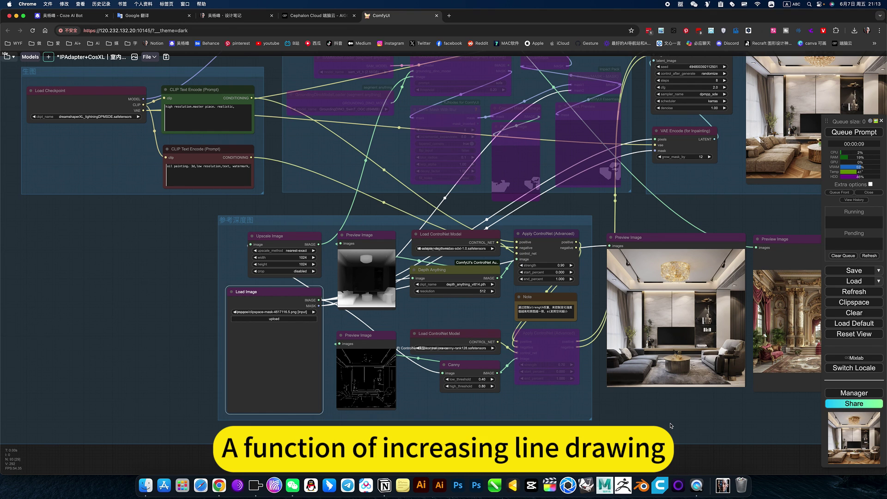
Queue a generation with the full-image mask and inspect the Canny line preview and its bypassed Apply ControlNet node
drag(612, 427, 406, 430)
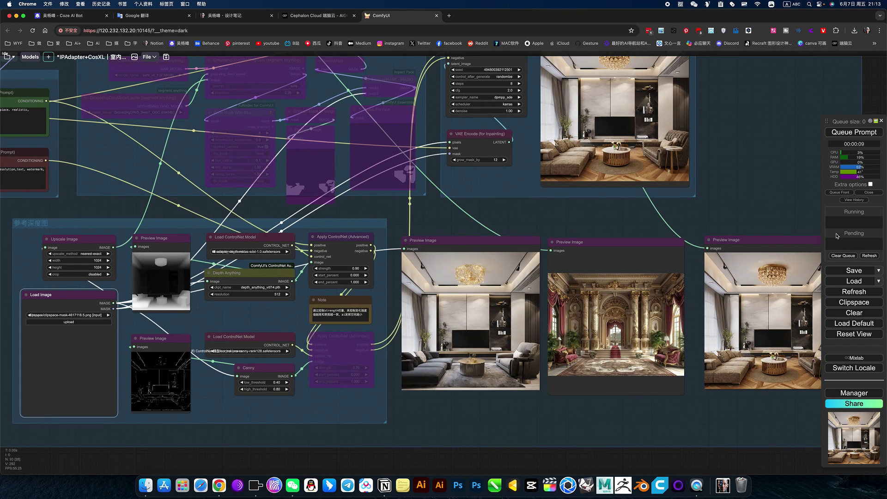
click(869, 133)
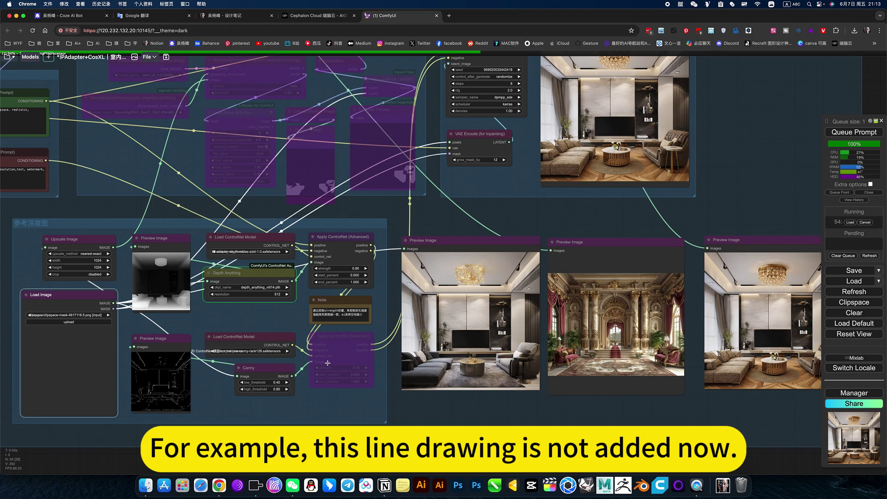
scroll(144, 389, up, 2)
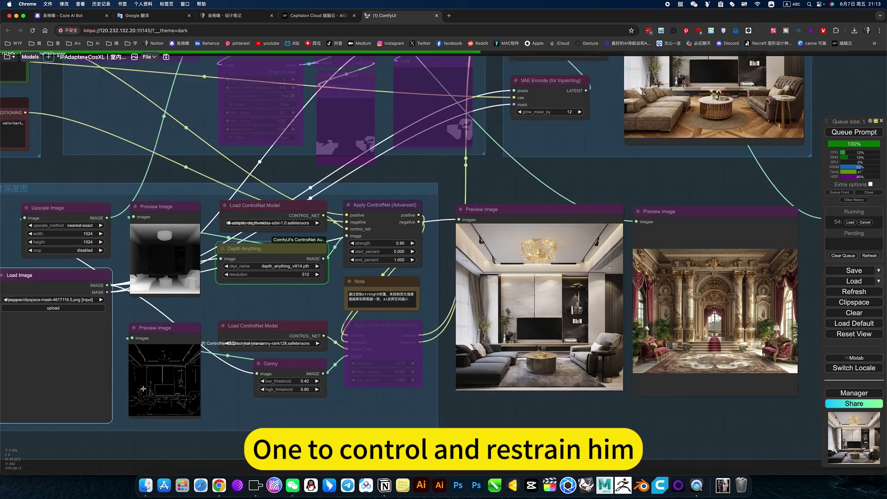
scroll(143, 389, up, 4)
scroll(425, 399, down, 8)
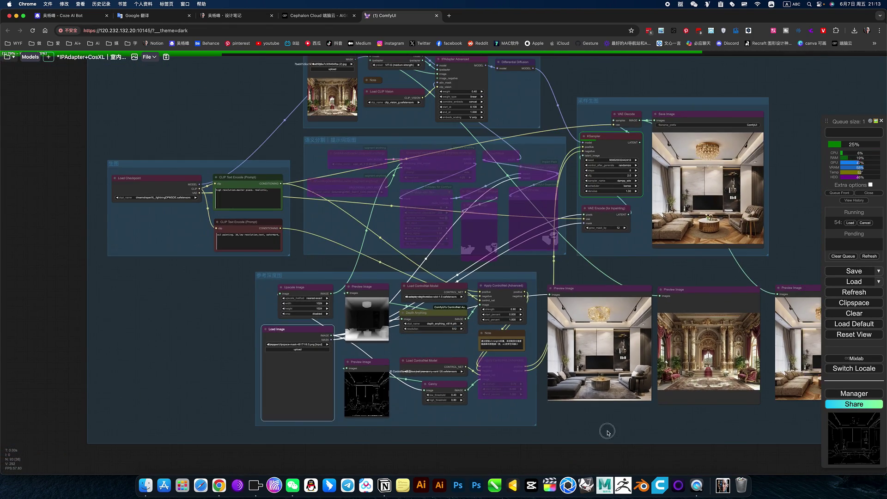
Re-enable the bypassed Apply ControlNet (Advanced) node of the Canny branch and set its strength to 1.00
drag(601, 427, 354, 432)
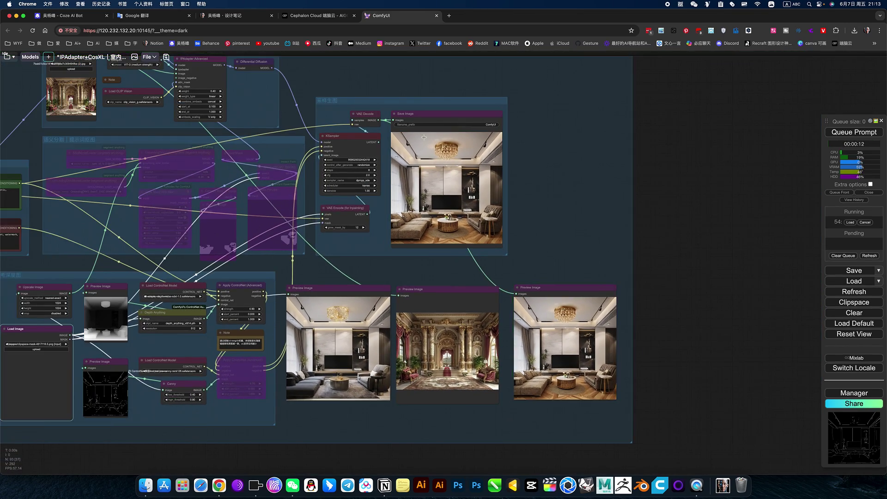
scroll(433, 141, up, 5)
drag(631, 293, 588, 159)
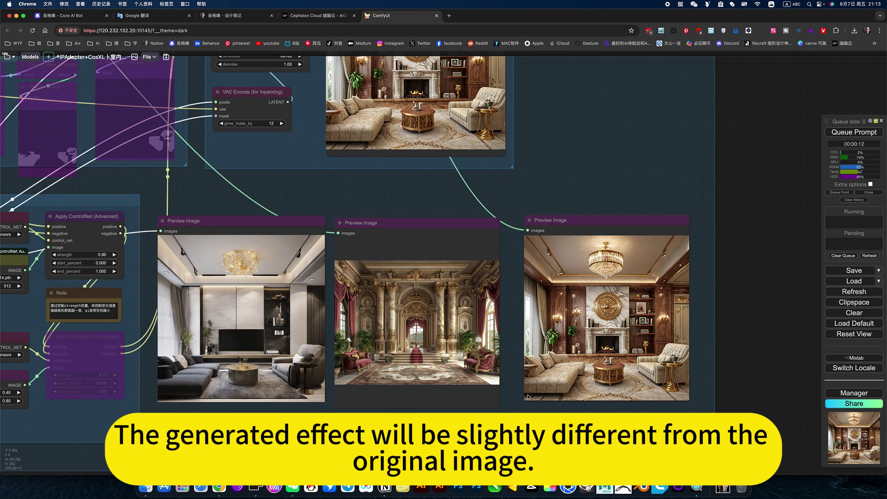
drag(297, 439, 614, 411)
right_click(389, 321)
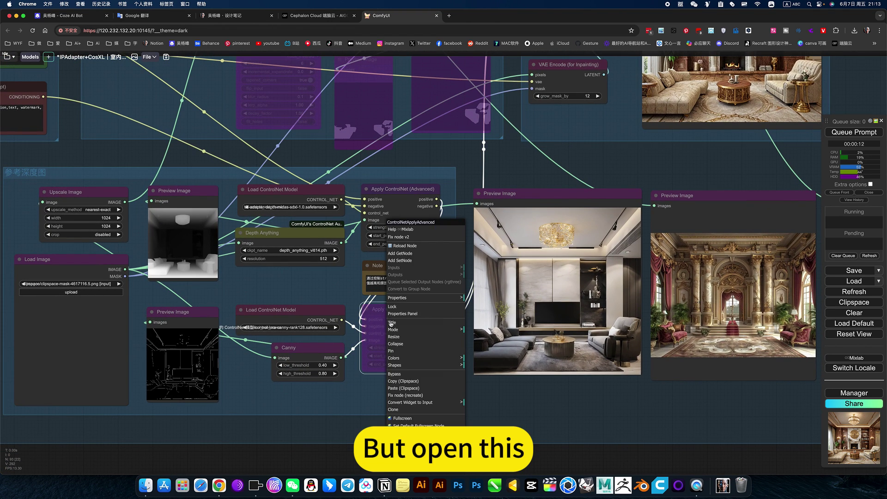
click(399, 375)
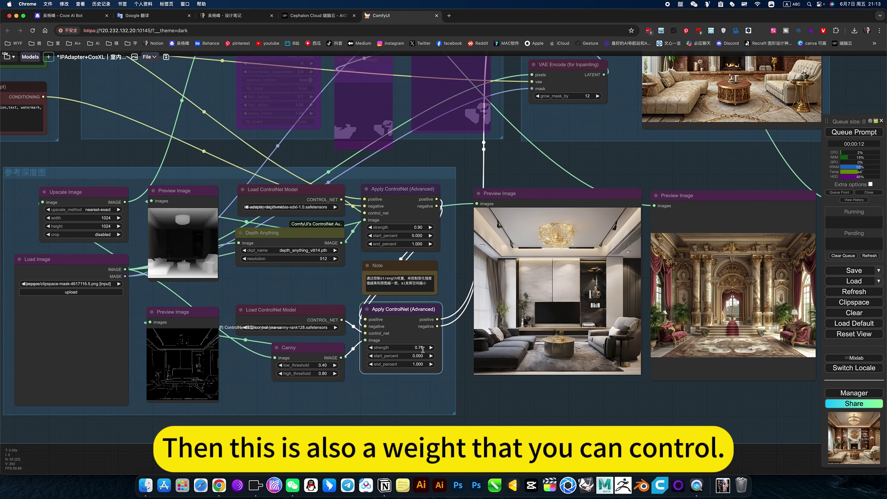
click(423, 350)
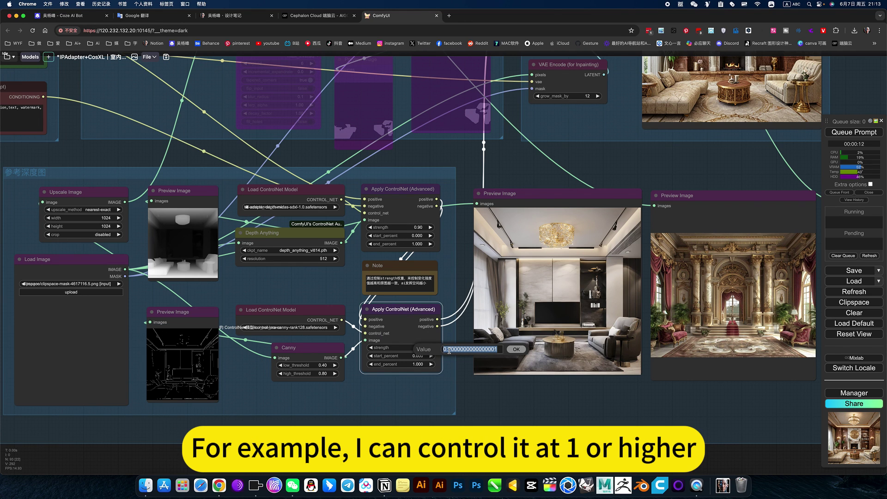
key(Return)
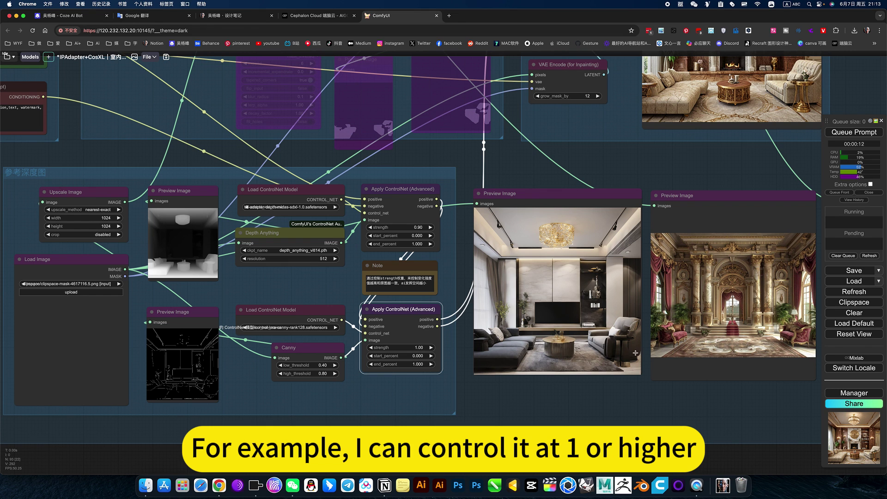
Queue a generation with the Canny ControlNet at full strength and compare the new room with the original and reference previews
click(854, 133)
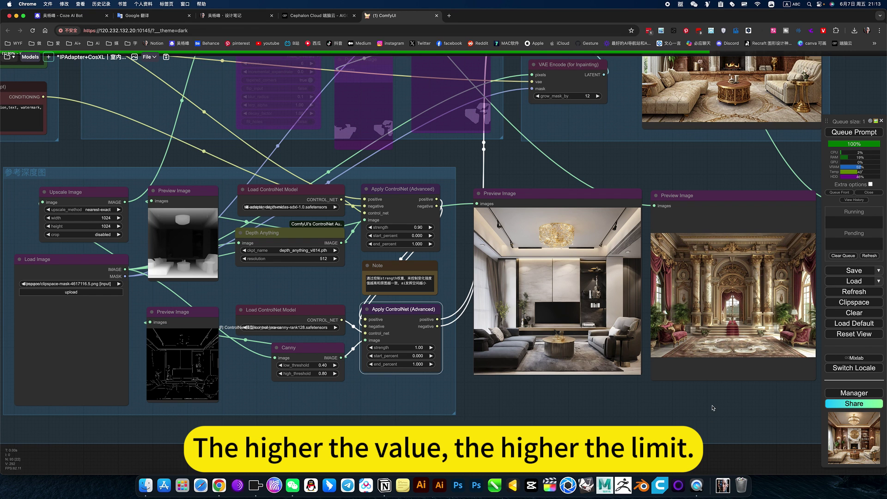
drag(713, 408, 606, 419)
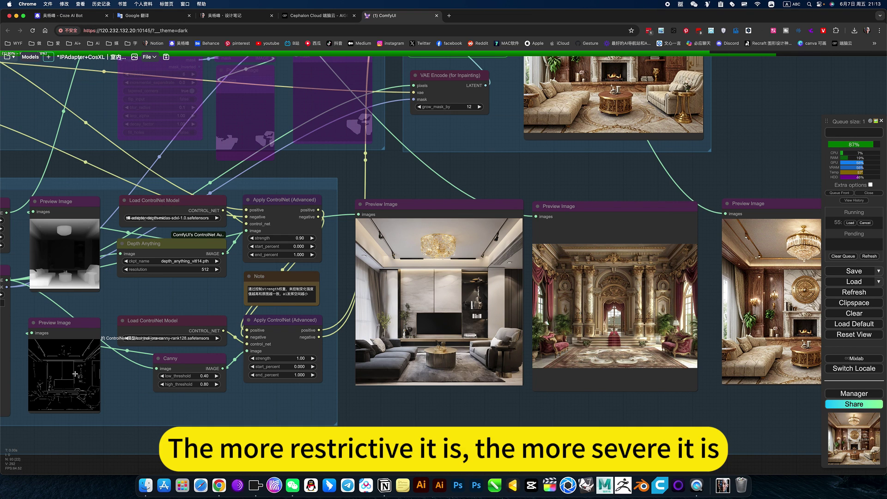
drag(422, 421, 363, 424)
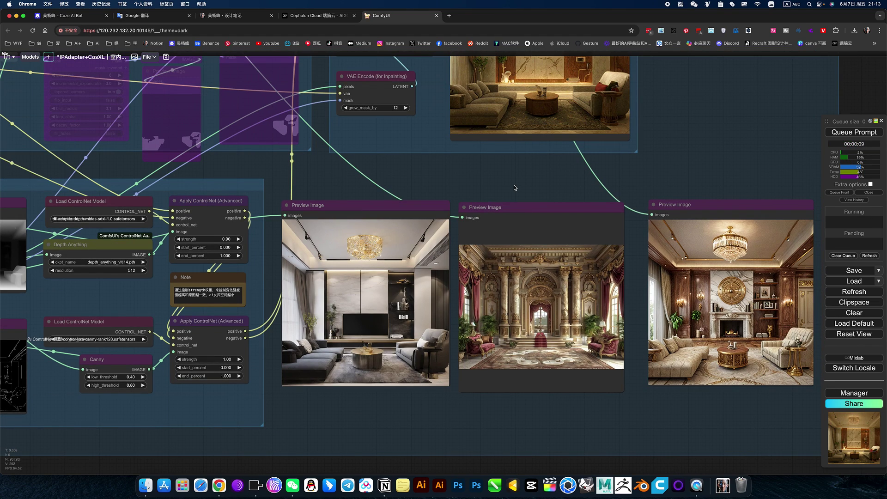
drag(515, 187, 482, 208)
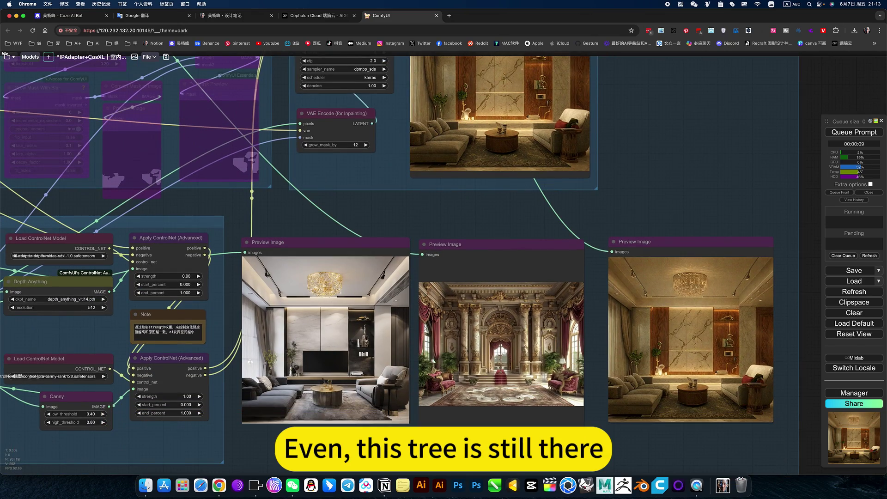
scroll(250, 362, up, 7)
scroll(295, 364, down, 7)
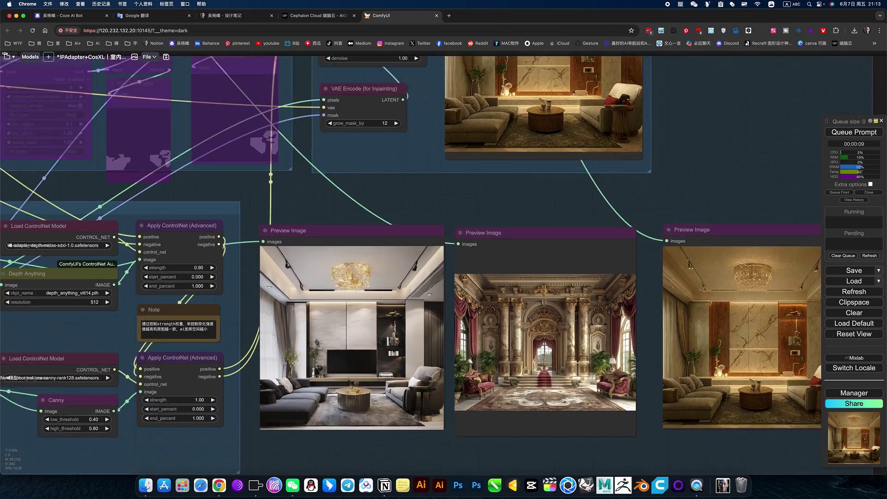
drag(534, 433, 396, 425)
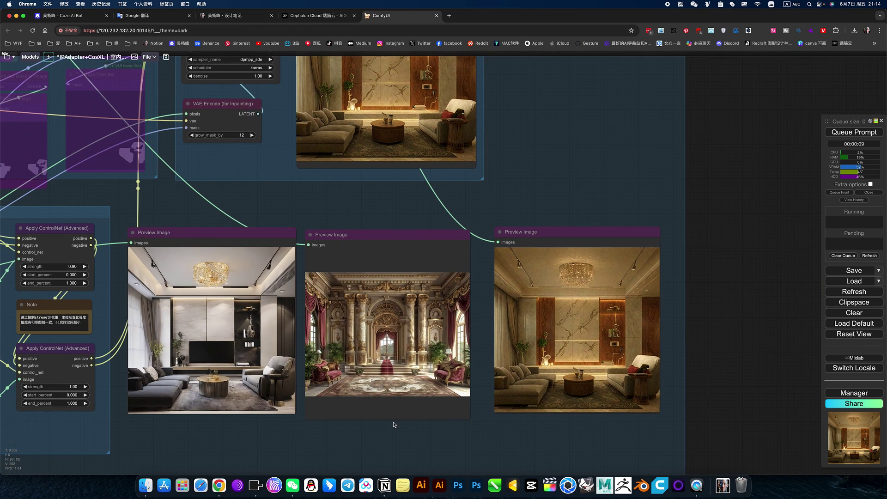
drag(465, 420, 614, 393)
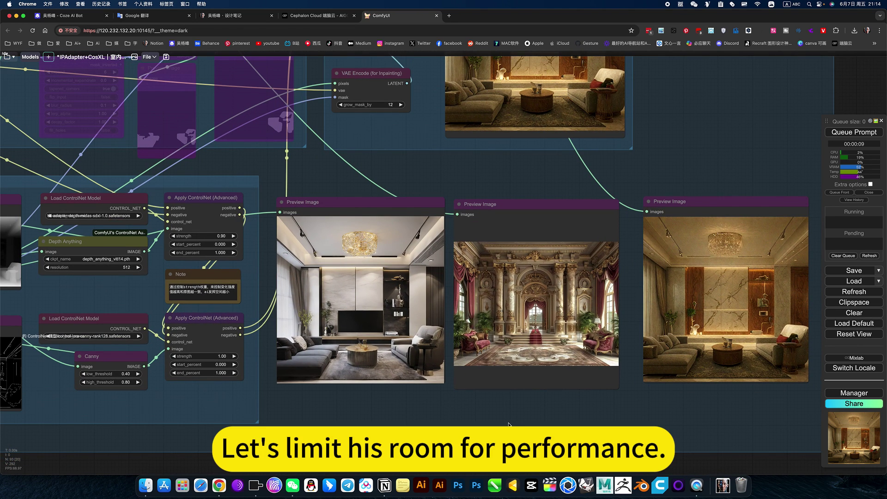
Set the strength of the Canny branch's Apply ControlNet (Advanced) node to 0.90
scroll(509, 424, down, 4)
scroll(508, 424, up, 4)
click(222, 356)
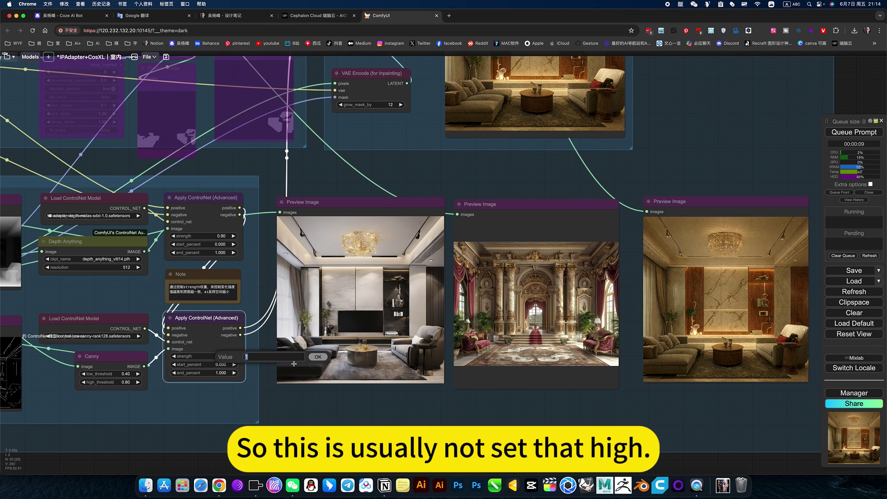
text(.9)
key(Return)
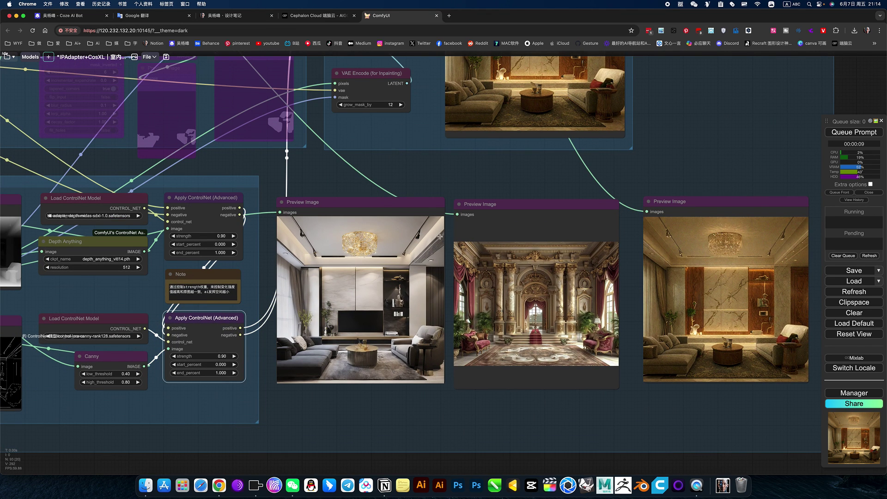
Queue a generation with the slightly reduced Canny strength and examine the new room beside the original and reference previews
click(864, 132)
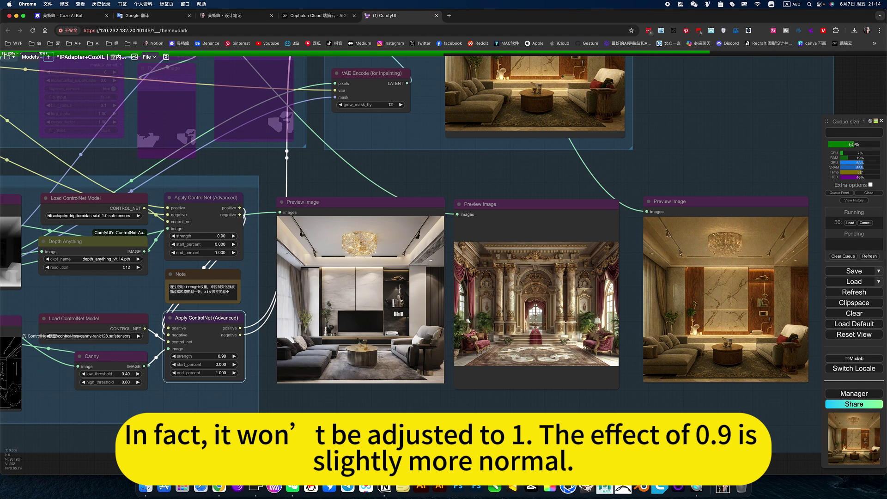
key(Escape)
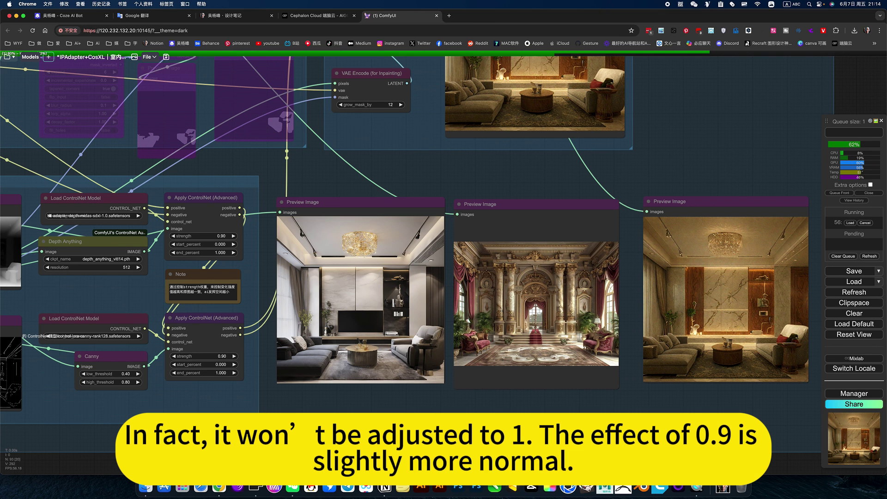
scroll(520, 324, down, 5)
scroll(520, 323, up, 2)
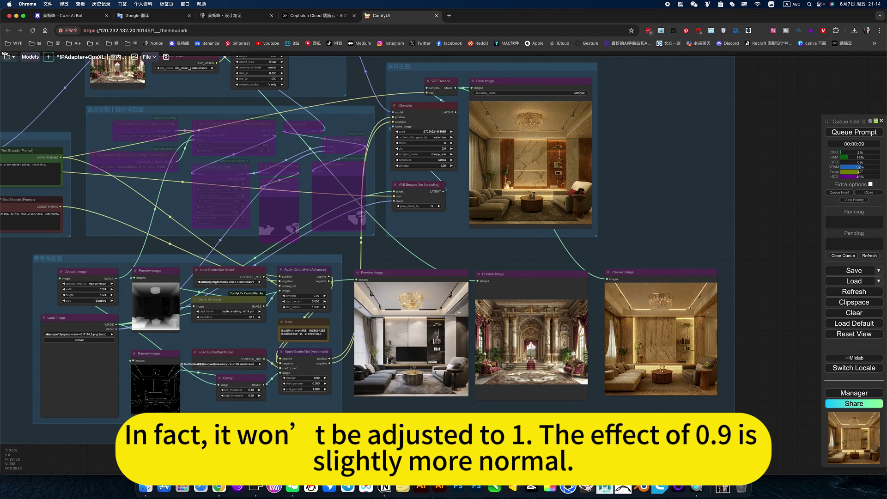
scroll(654, 421, up, 7)
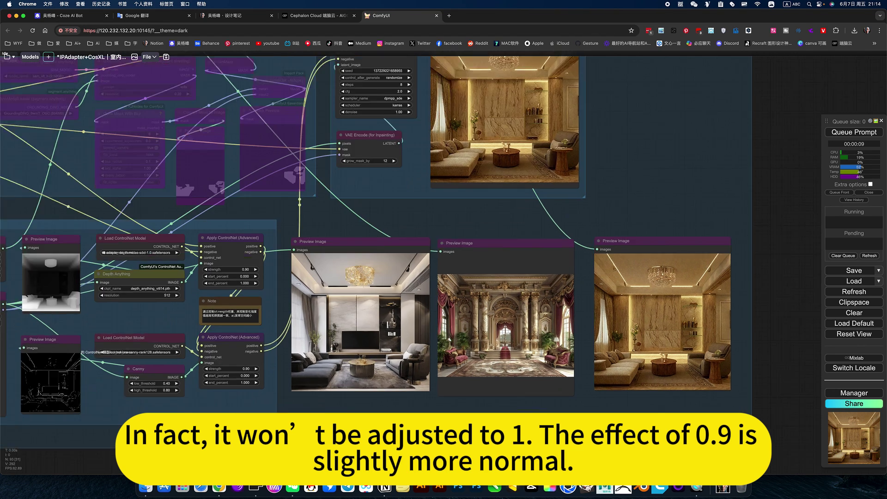
drag(663, 327, 637, 339)
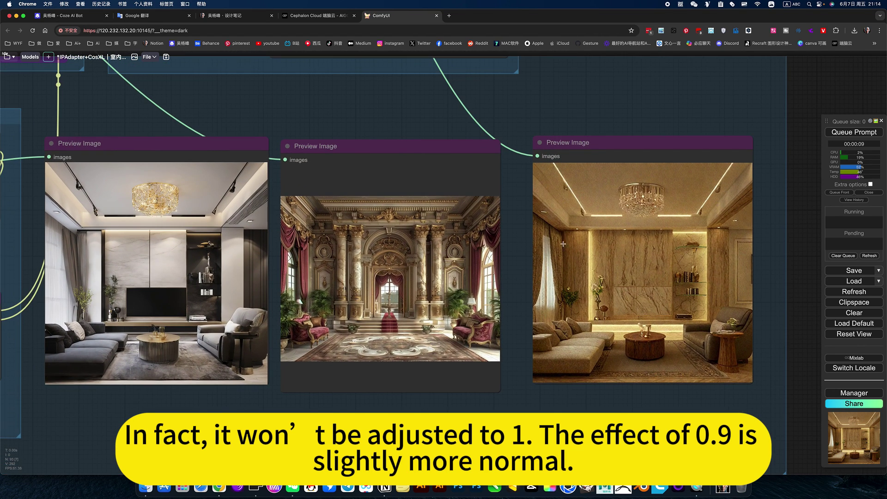
scroll(632, 263, down, 5)
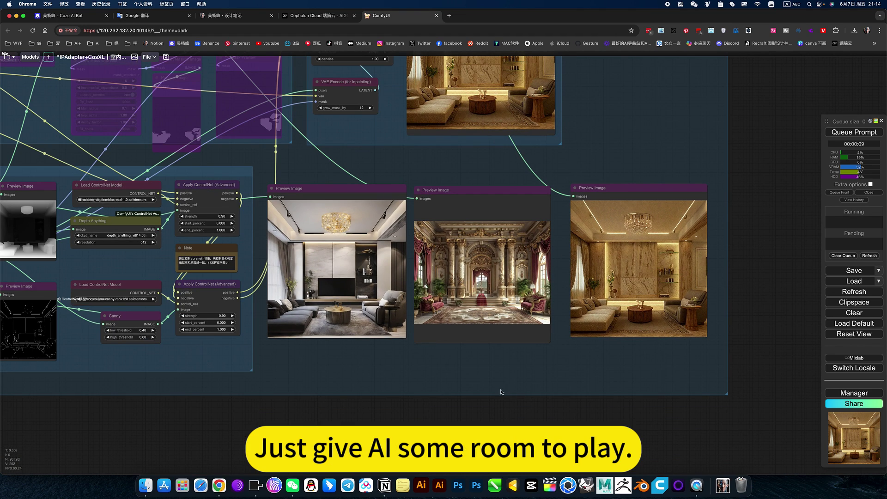
Set the strength of the Canny branch's Apply ControlNet (Advanced) node to 0.70
drag(467, 368, 563, 402)
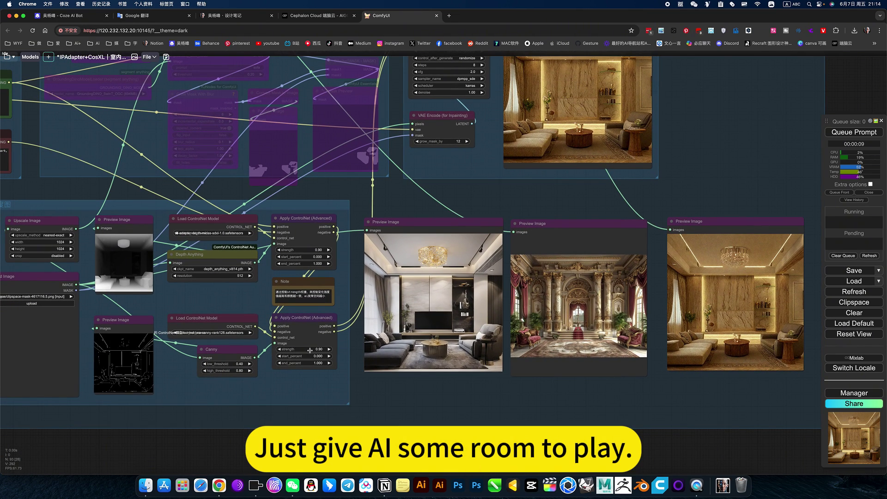
click(309, 350)
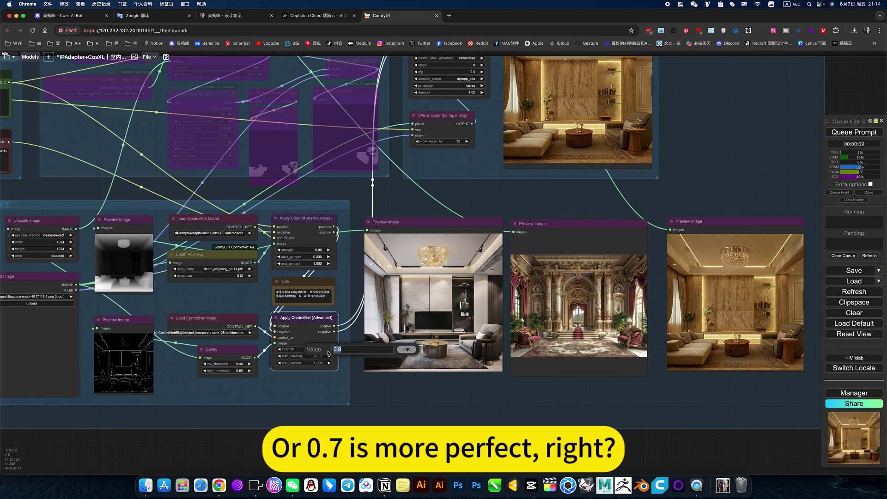
key(BackSpace)
key(Return)
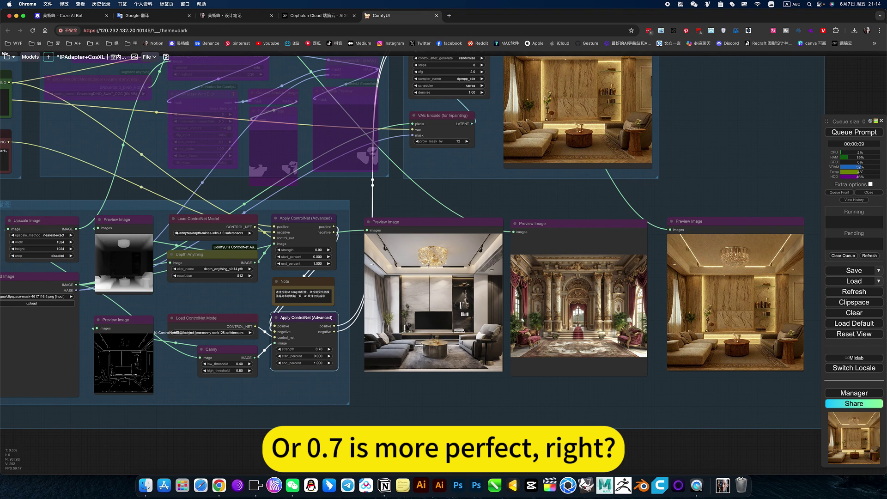
Queue a generation with the 0.70 Canny strength and compare the sofas, shelf items and other small details with the original room
click(854, 132)
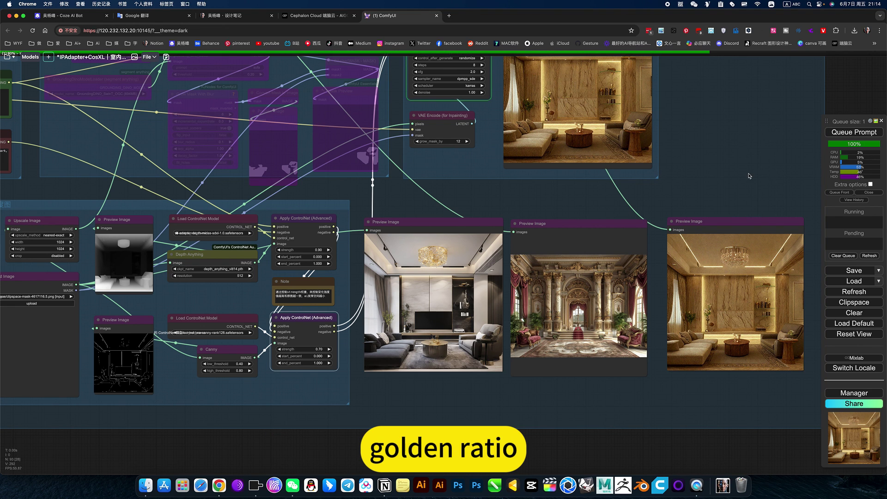
scroll(682, 196, right, 3)
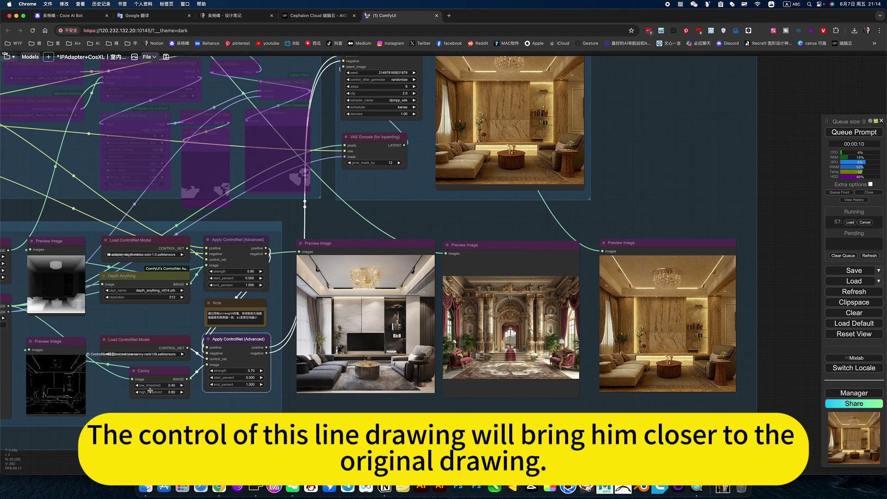
scroll(369, 340, up, 5)
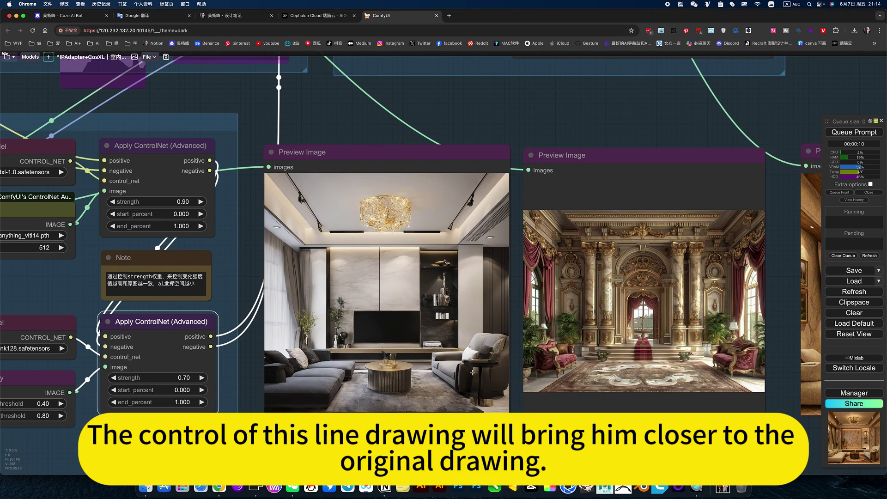
scroll(516, 395, down, 5)
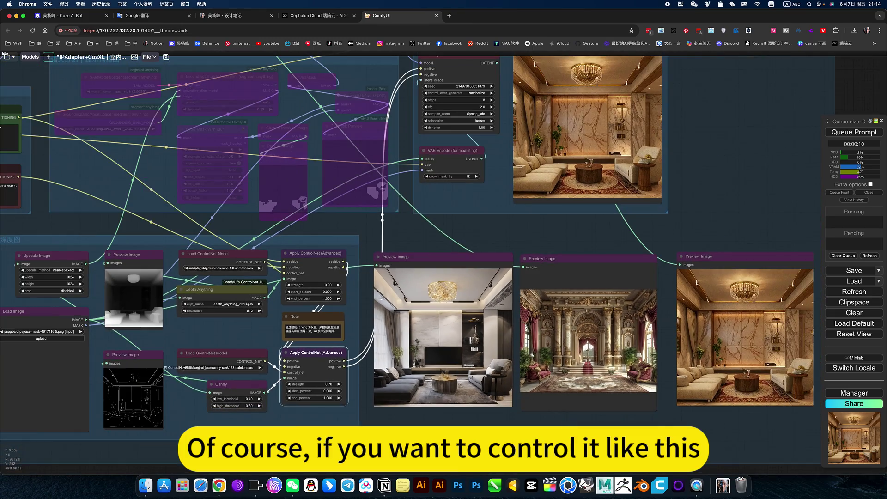
drag(783, 387, 628, 383)
scroll(680, 365, up, 10)
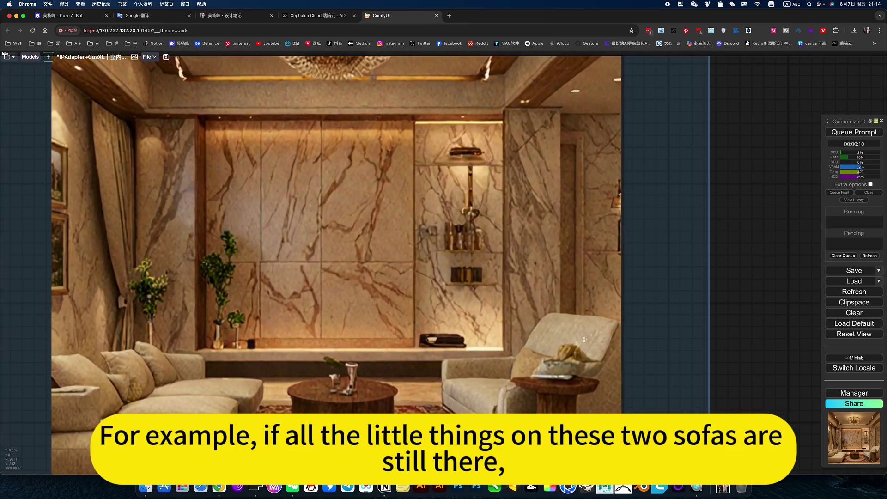
scroll(470, 354, down, 8)
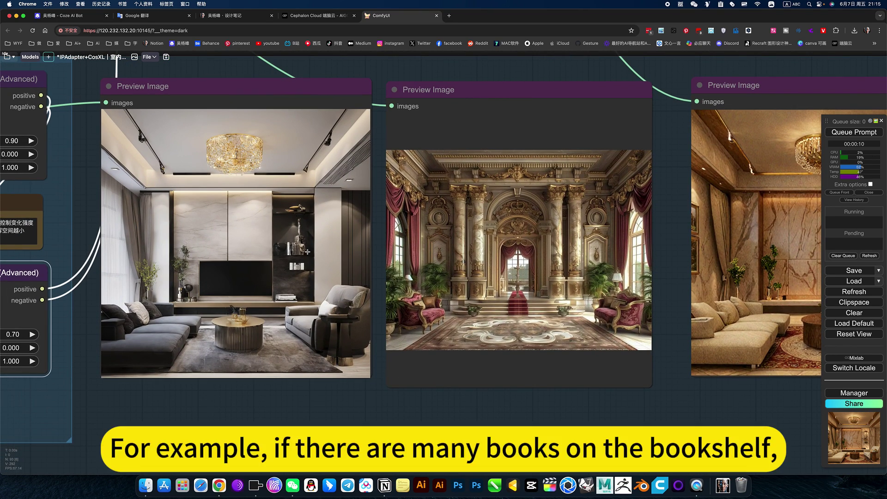
drag(498, 410, 577, 426)
scroll(162, 400, down, 6)
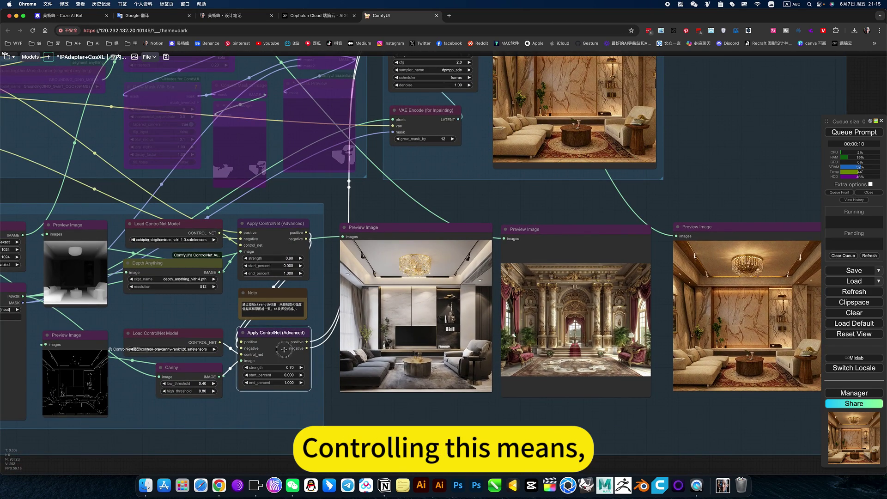
Review the Canny ControlNet branch and the positive CLIP Text Encode prompt as ways to control the room's details
drag(284, 350, 184, 355)
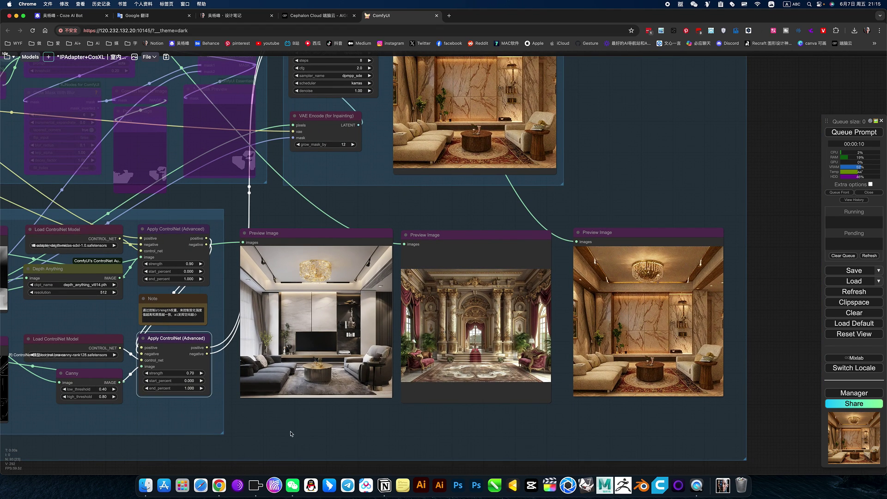
drag(290, 434, 653, 419)
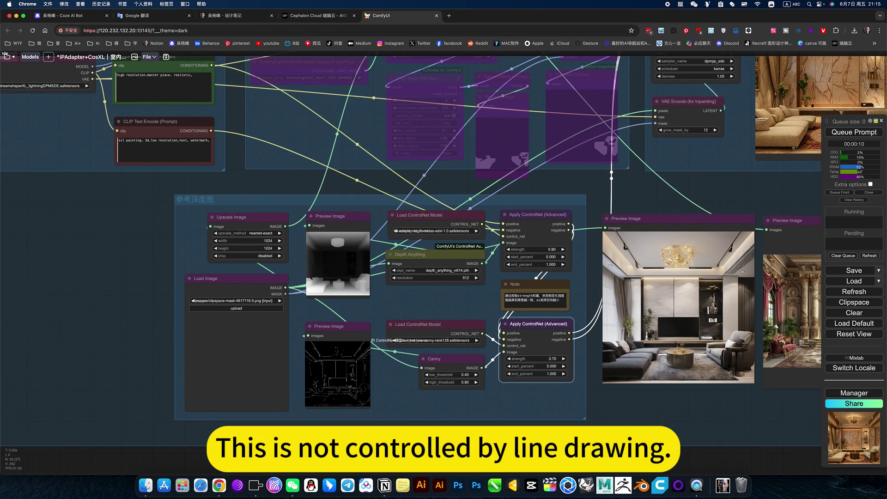
scroll(443, 250, left, 10)
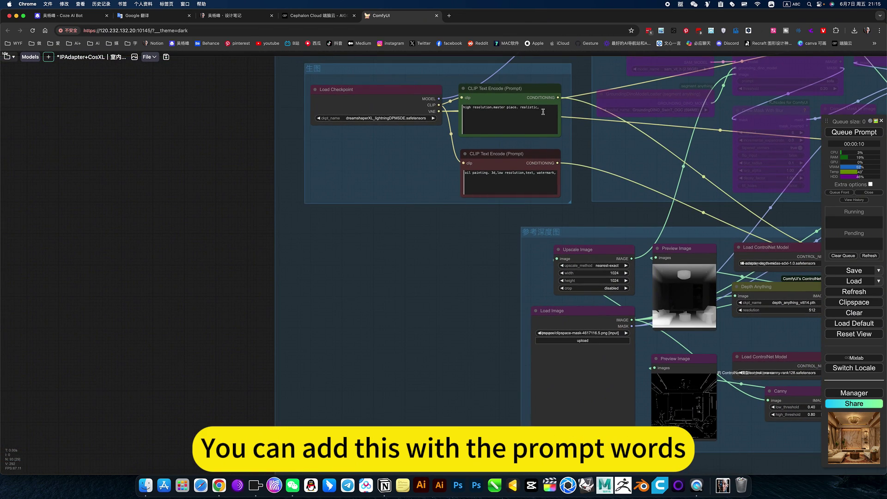
click(543, 111)
scroll(249, 275, right, 10)
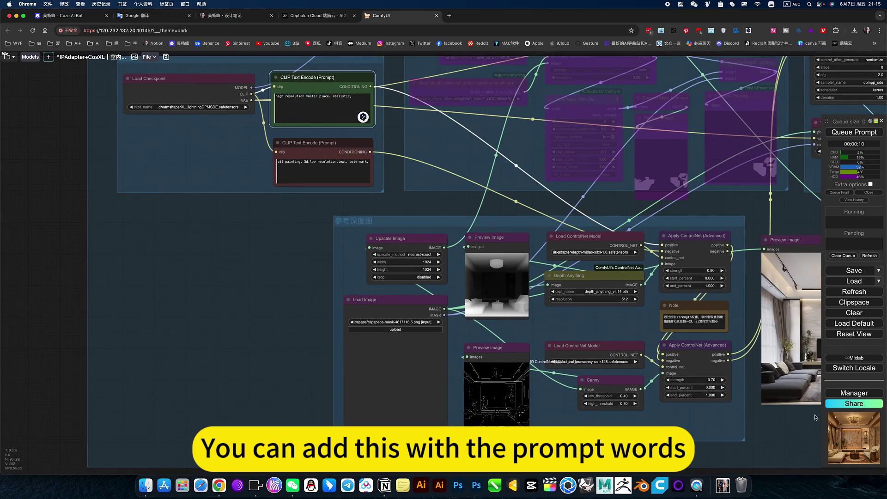
Expand the note above the Load CLIP Vision node, read its clip_vision explanation, collapse it and reselect the node
scroll(526, 405, right, 12)
scroll(656, 209, up, 12)
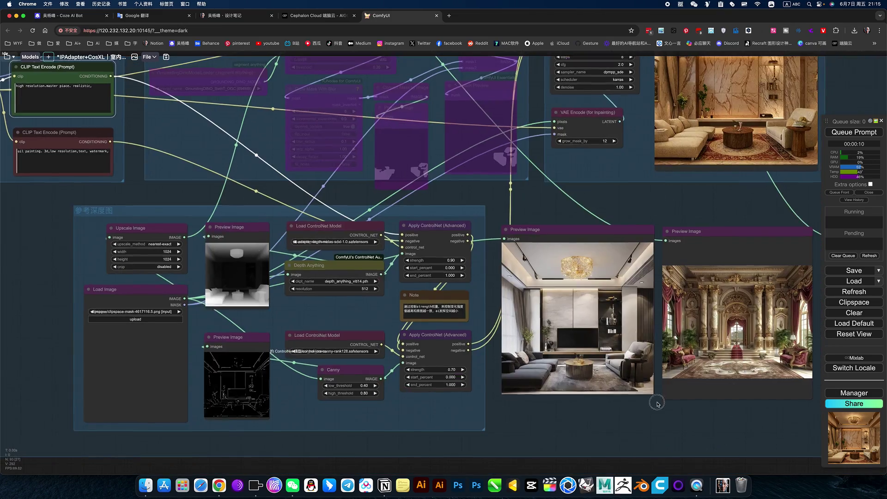
scroll(365, 218, up, 10)
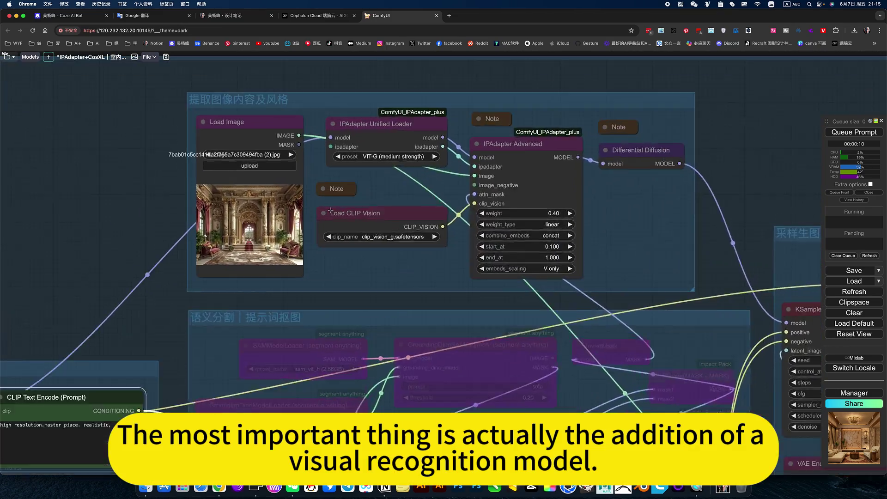
click(394, 232)
drag(451, 258, 436, 198)
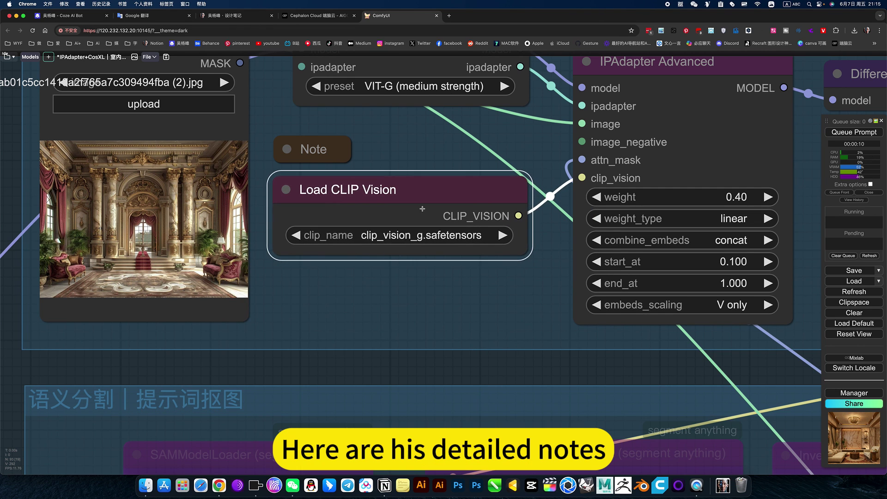
click(287, 150)
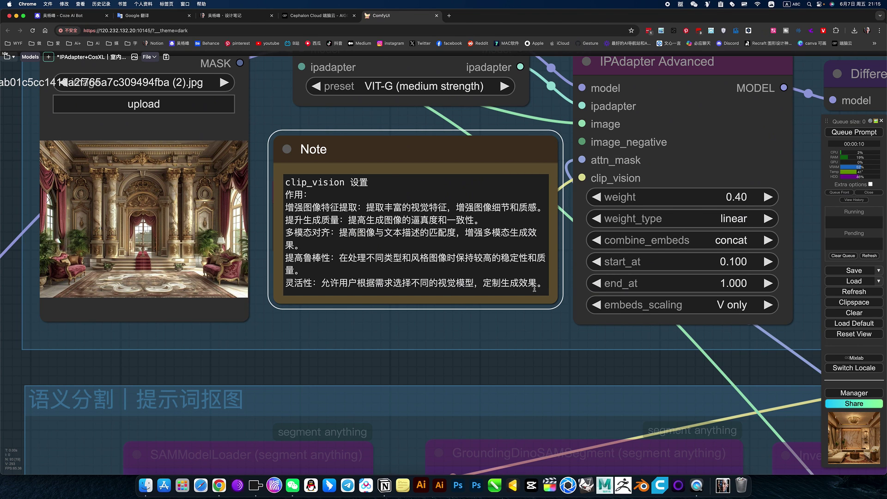
click(287, 150)
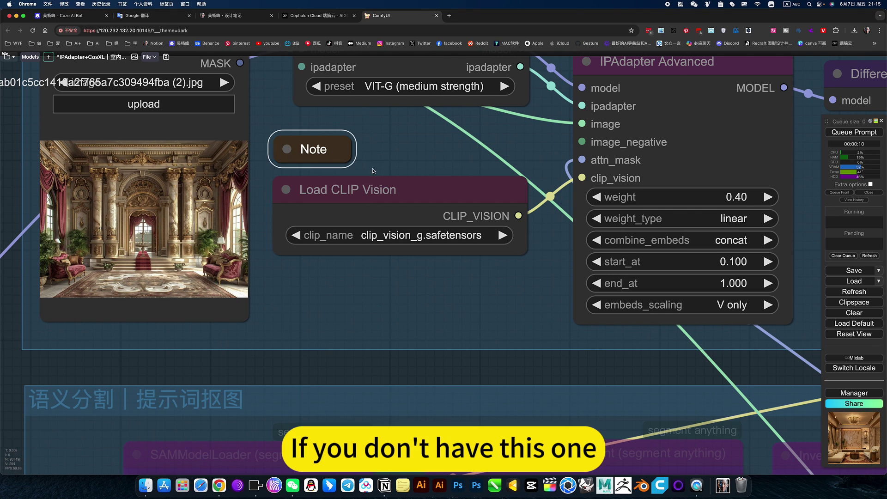
click(378, 186)
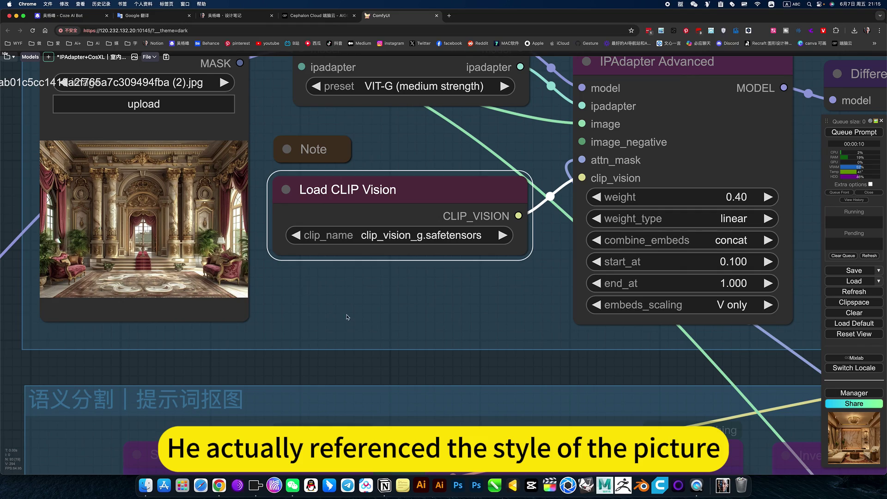
Examine the red and gold sofas in the reference image in relation to the Load CLIP Vision node
scroll(347, 317, down, 5)
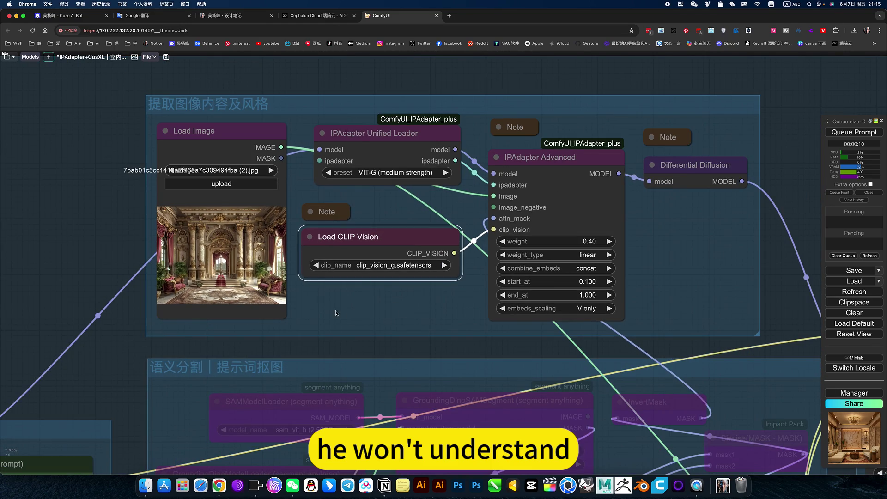
scroll(206, 295, up, 15)
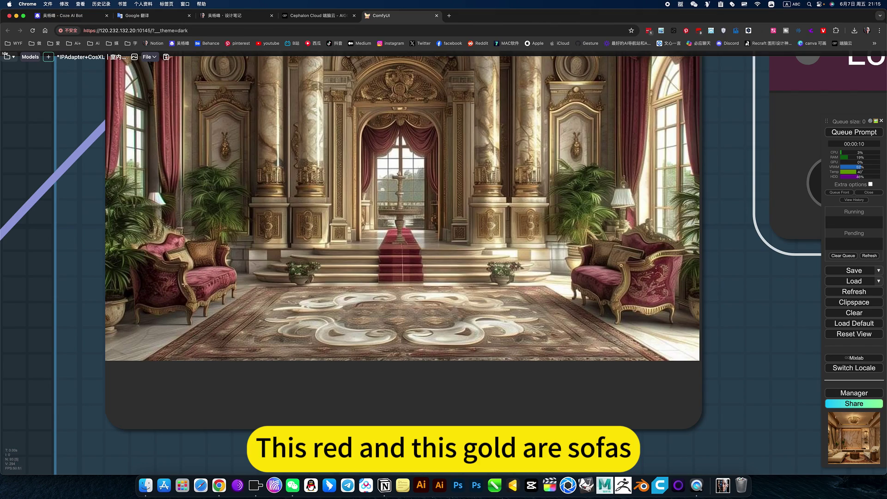
scroll(212, 282, down, 6)
scroll(575, 326, down, 5)
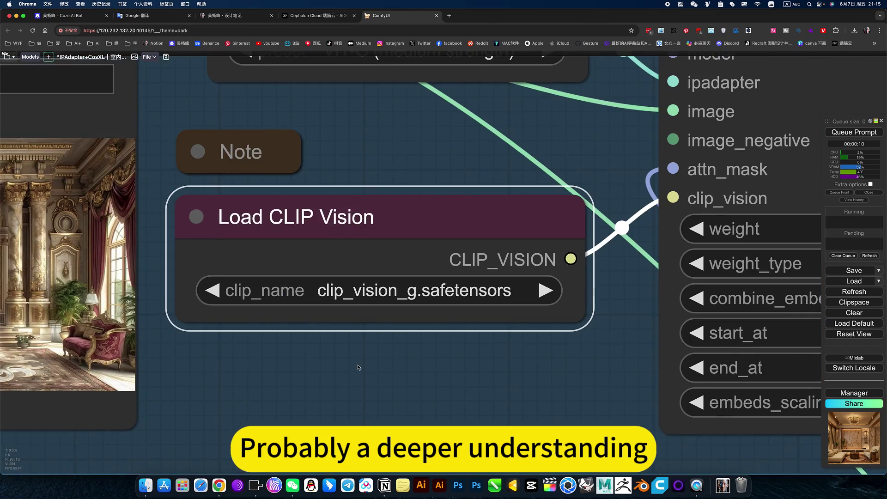
scroll(443, 383, down, 5)
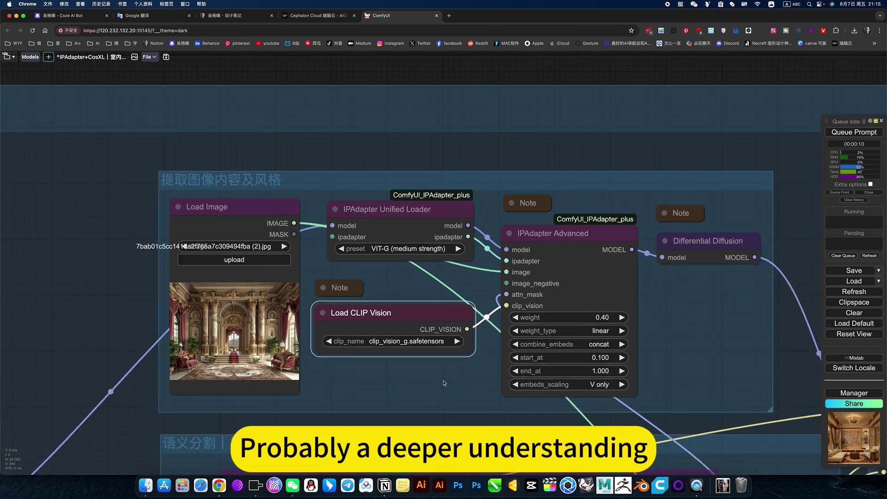
Expand the note above the Differential Diffusion node, read its explanation of the denoising effects and collapse it
drag(440, 363, 299, 291)
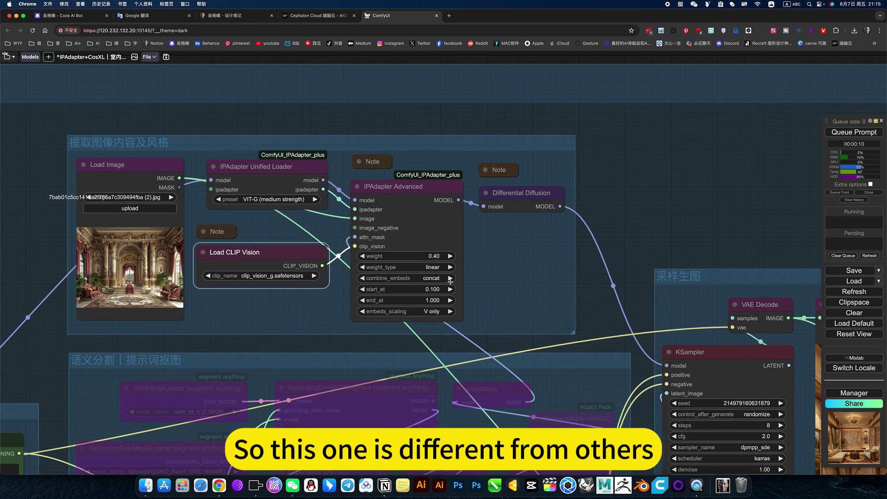
scroll(516, 199, up, 5)
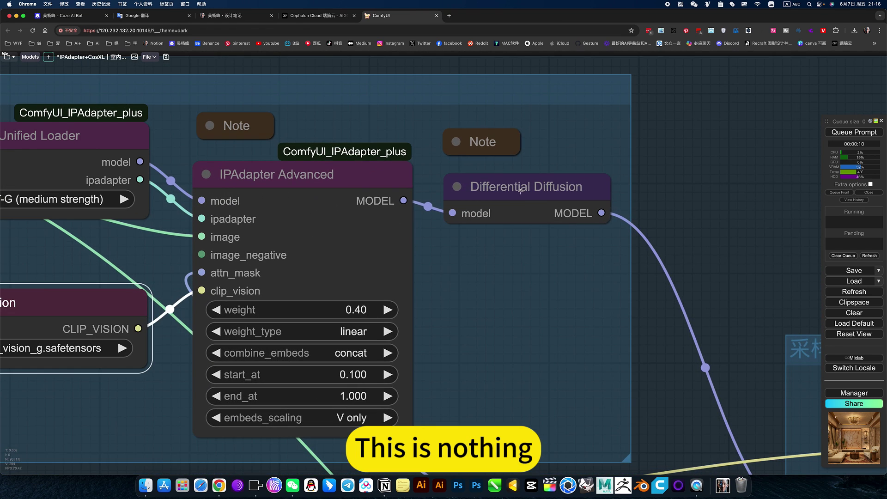
click(520, 187)
click(492, 144)
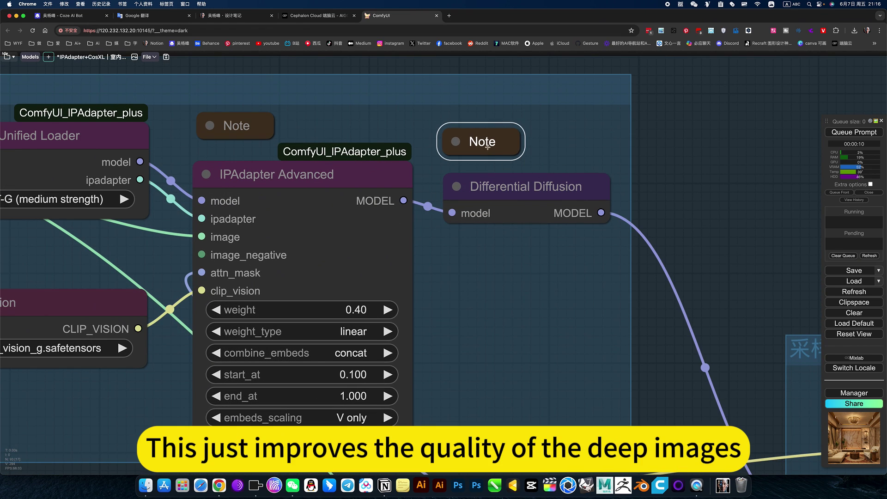
click(455, 142)
drag(627, 203, 662, 360)
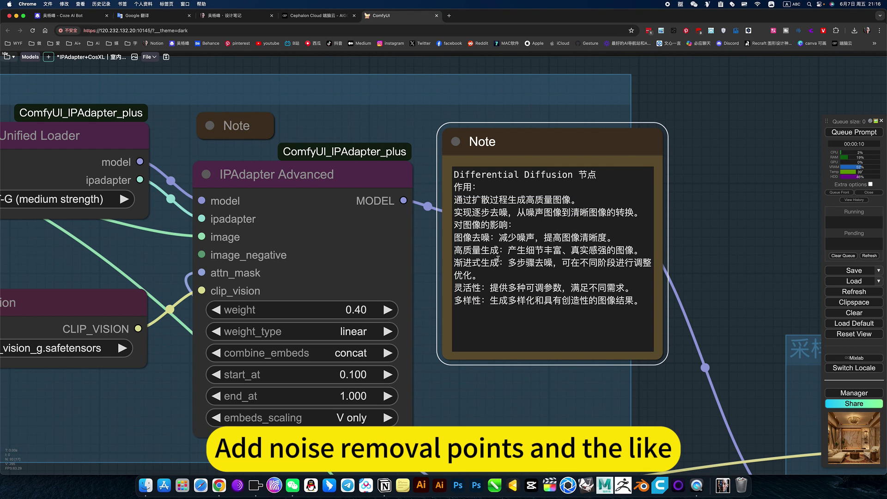
click(455, 141)
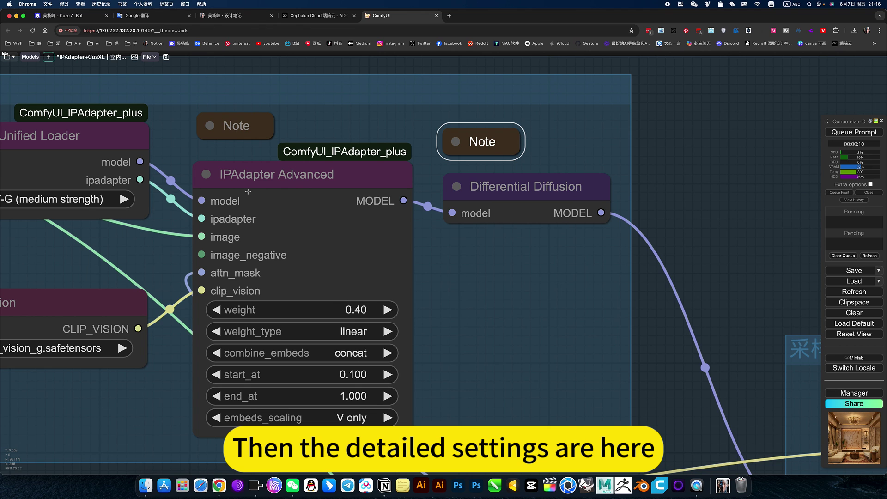
Expand and enlarge the note above IPAdapter Advanced to read the weight type descriptions, and shrink and collapse it again
click(214, 128)
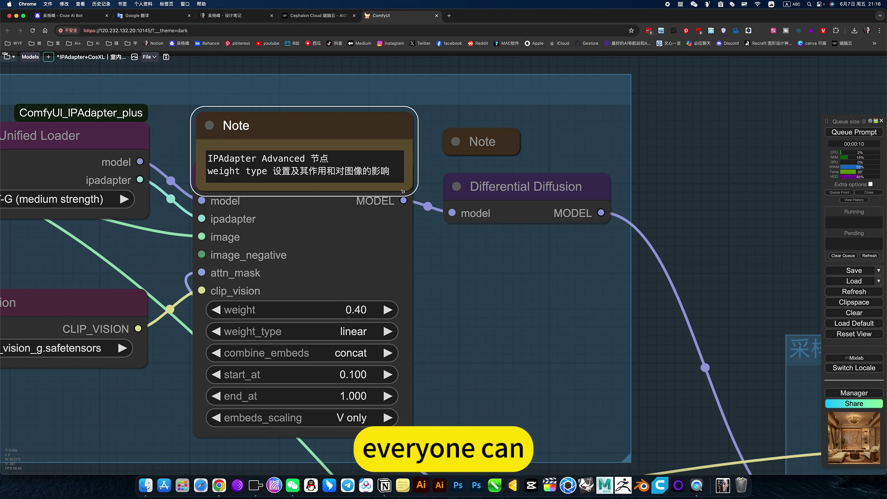
drag(403, 191, 444, 400)
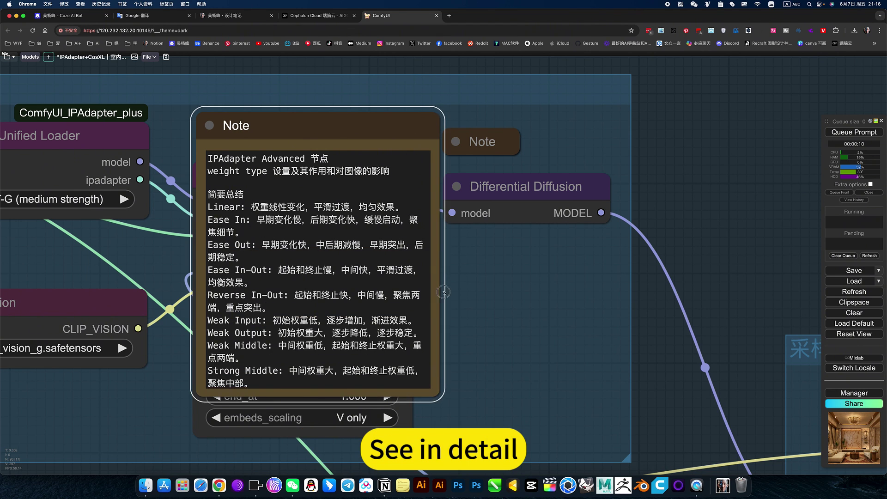
drag(443, 292, 411, 140)
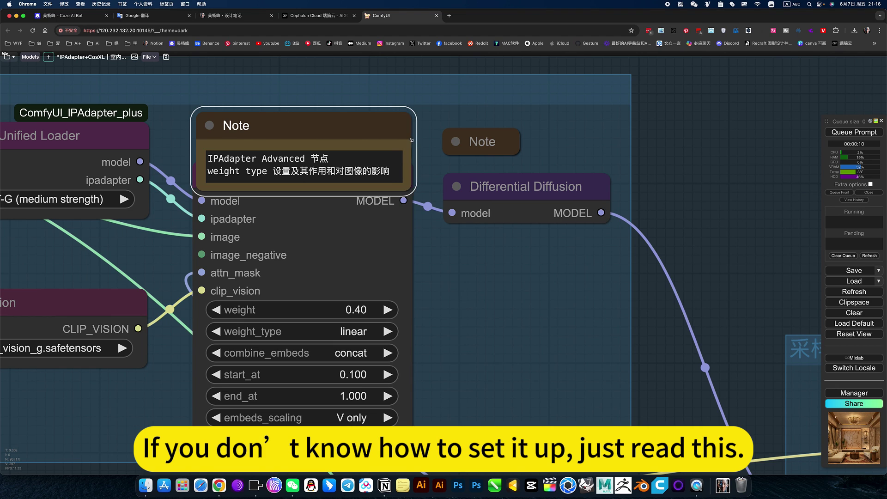
click(208, 127)
Read the note between the two Apply ControlNet (Advanced) nodes about controlling the change with the strength weight
scroll(467, 303, down, 5)
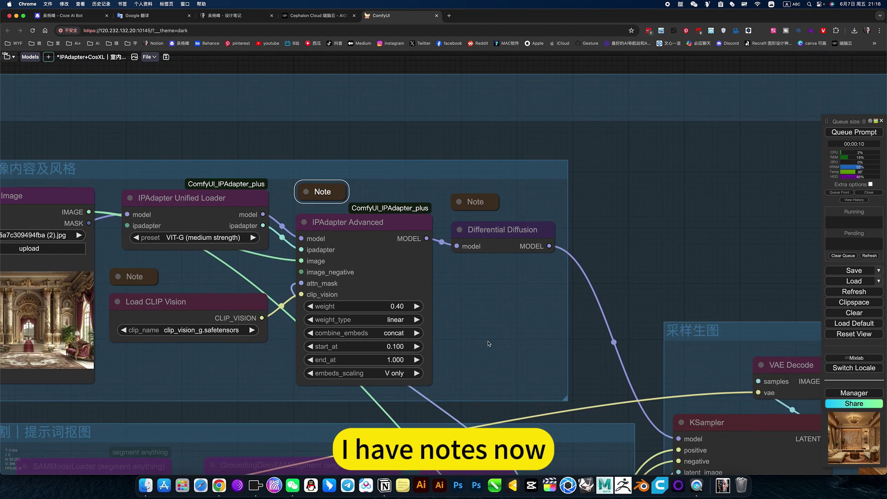
drag(489, 344, 493, 133)
scroll(549, 288, down, 5)
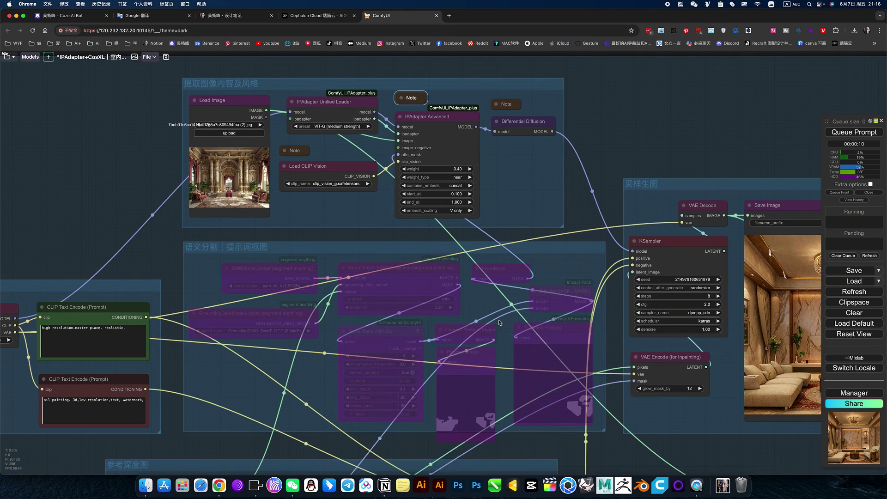
drag(493, 310, 488, 160)
drag(508, 400, 524, 282)
scroll(523, 286, up, 8)
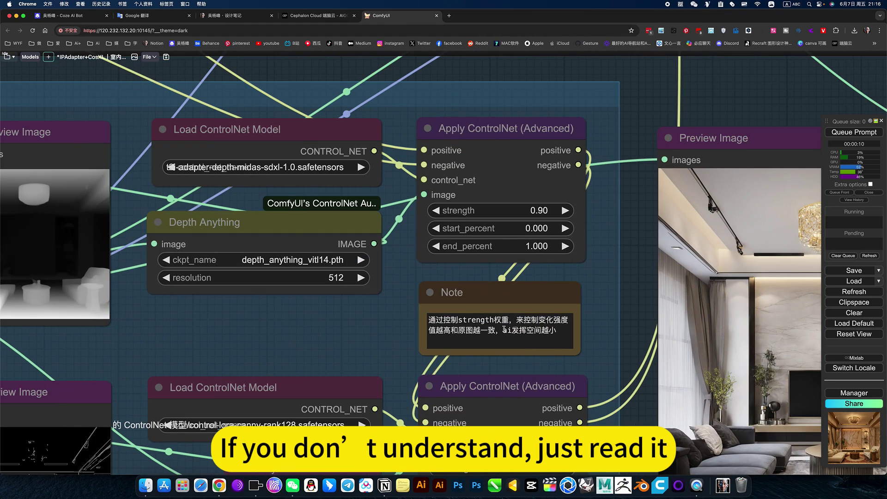
drag(592, 340, 584, 324)
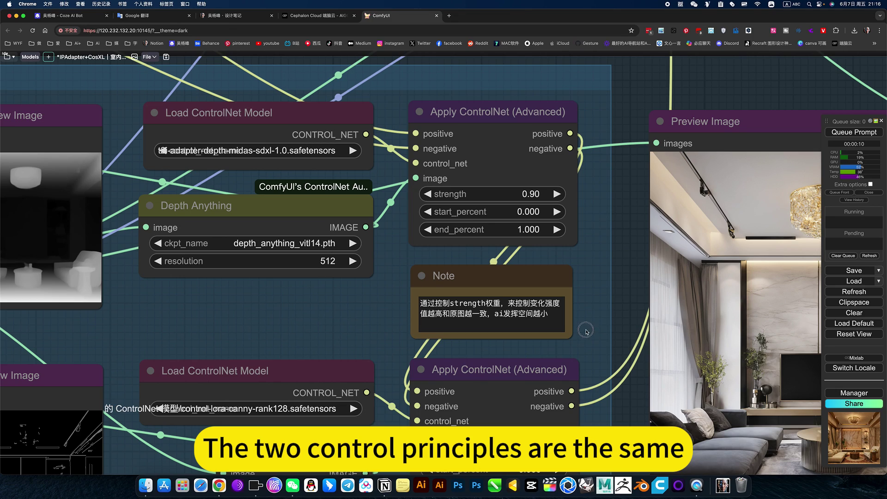
Review the depth and Canny ControlNet group together with the original, reference and result previews
scroll(587, 326, down, 5)
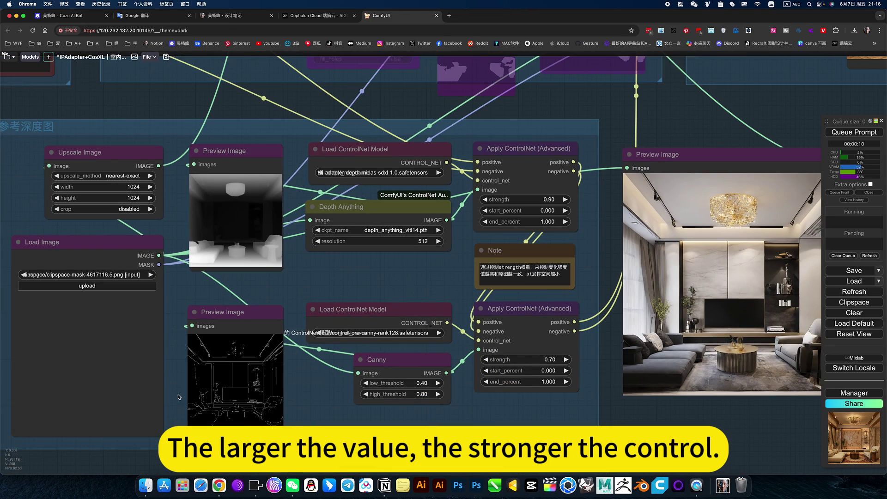
scroll(298, 416, down, 5)
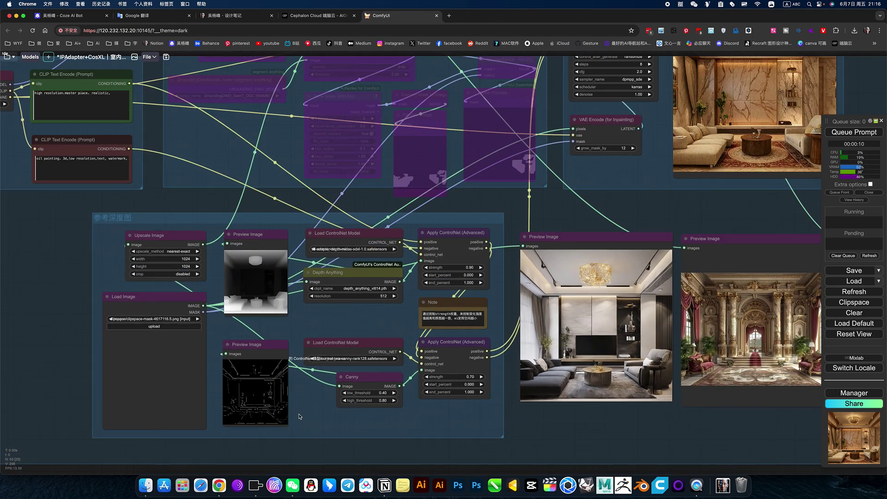
click(218, 396)
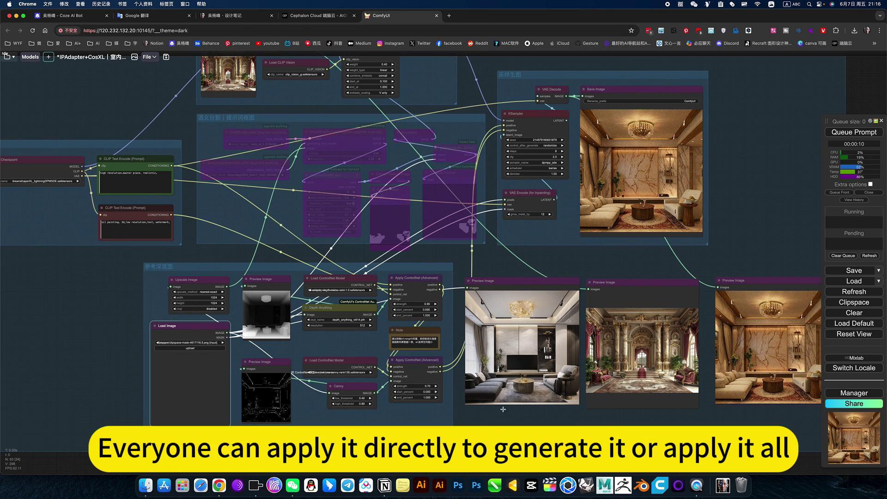
drag(797, 390, 636, 396)
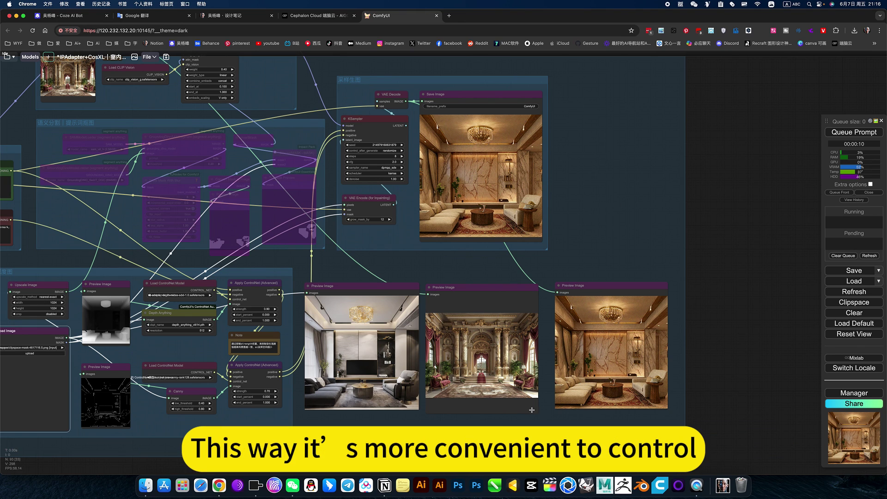
Bypass the Canny branch's Apply ControlNet (Advanced) node and queue a generation guided only by the depth map
right_click(252, 369)
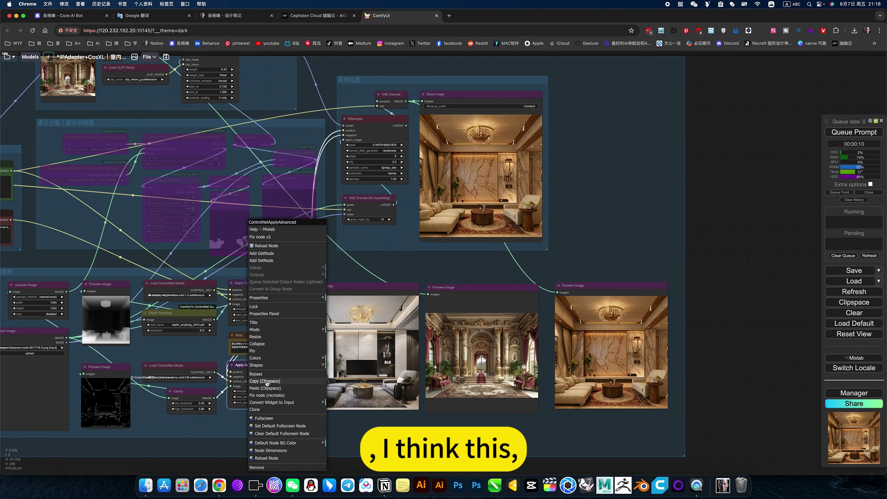
click(256, 374)
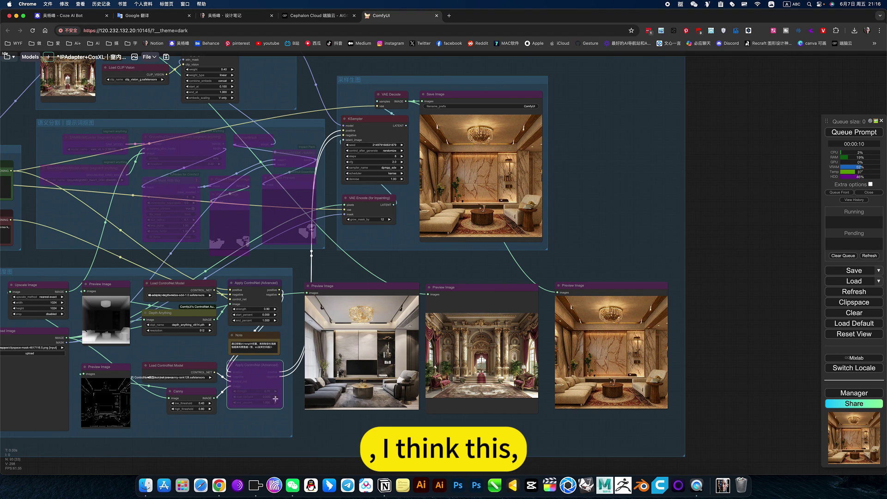
click(848, 133)
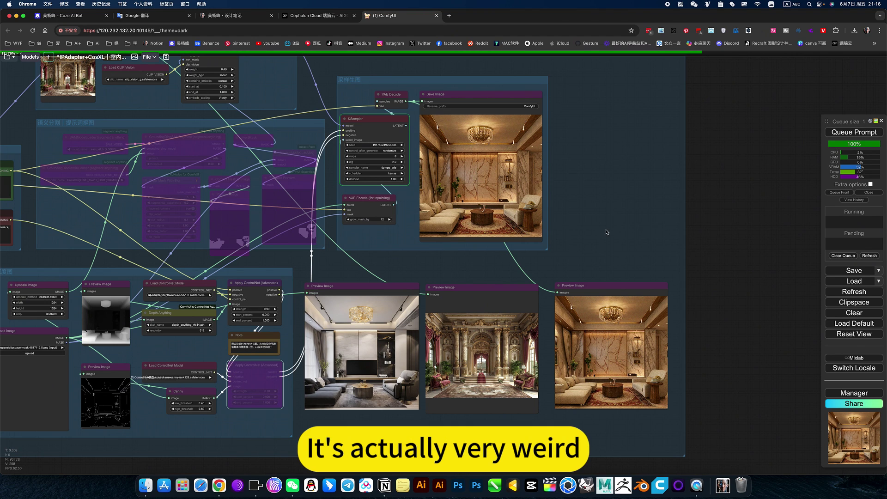
Follow the depth-only generation and examine the new room beside the original and reference previews
scroll(607, 231, up, 4)
scroll(607, 231, down, 7)
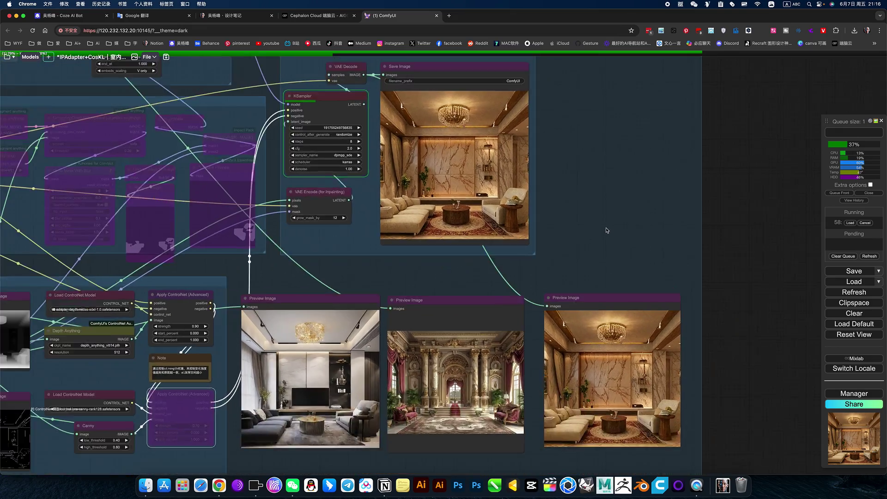
scroll(608, 231, up, 6)
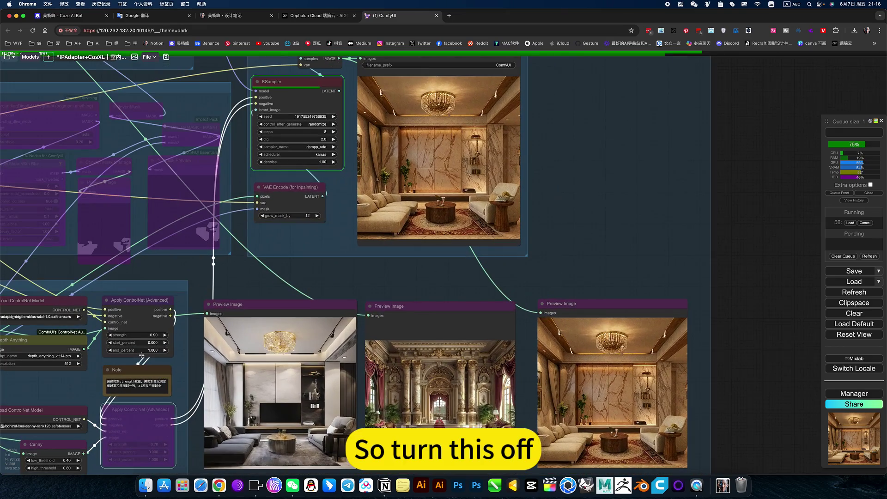
drag(279, 323, 544, 298)
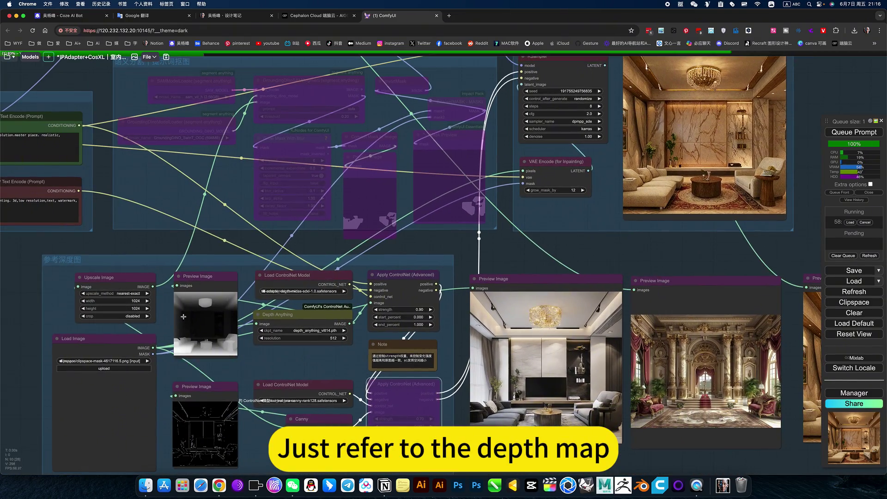
drag(626, 245, 415, 234)
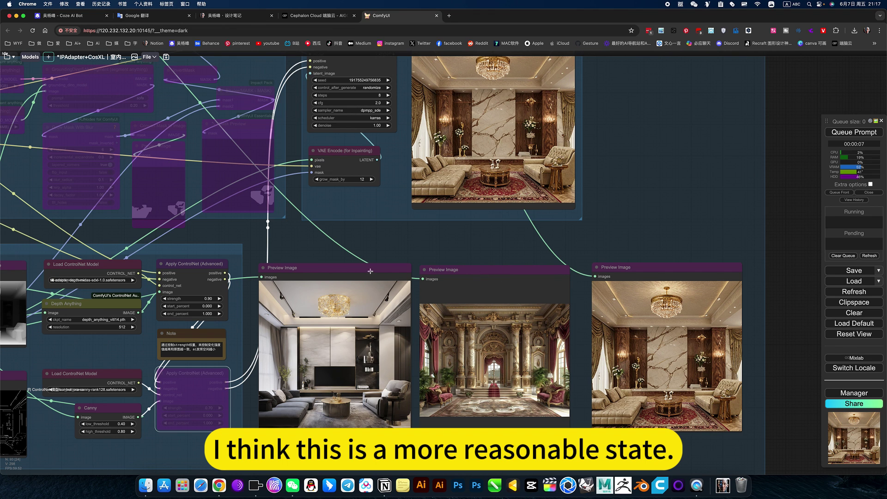
Move the original room's preview next to the result to compare them closely, and return it to its place before the reference preview
drag(370, 272, 535, 268)
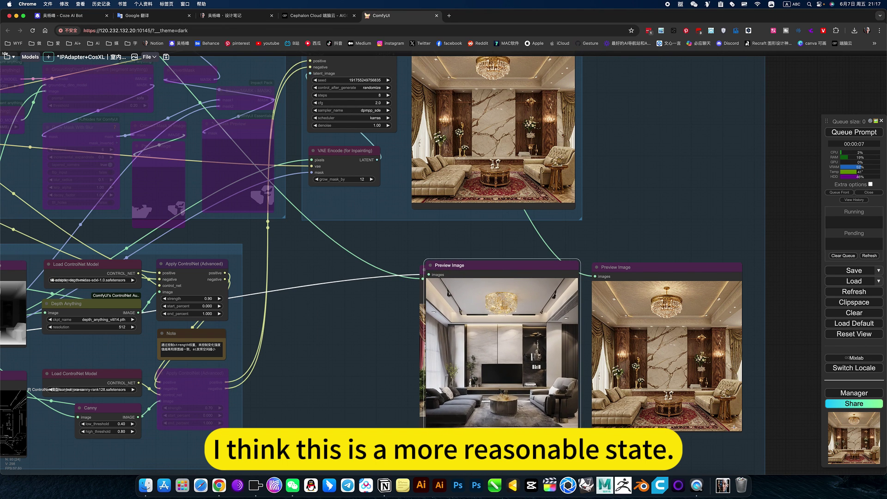
drag(638, 434, 519, 379)
scroll(518, 378, up, 5)
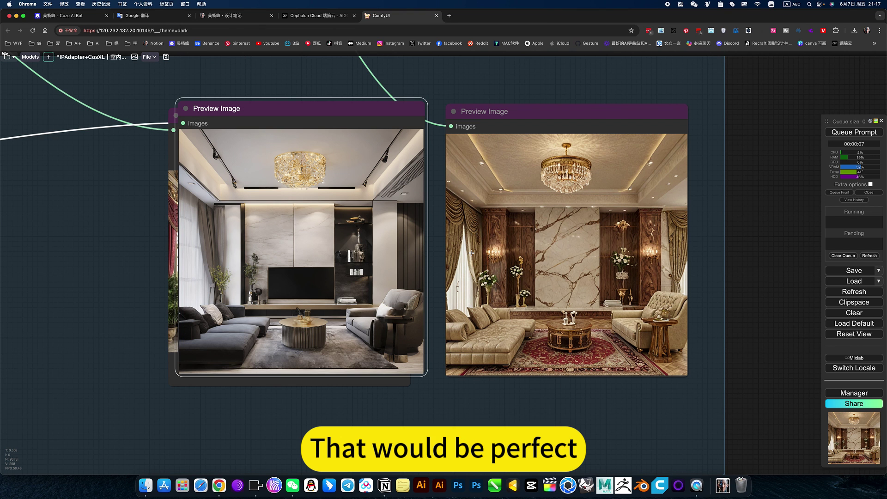
scroll(505, 250, down, 5)
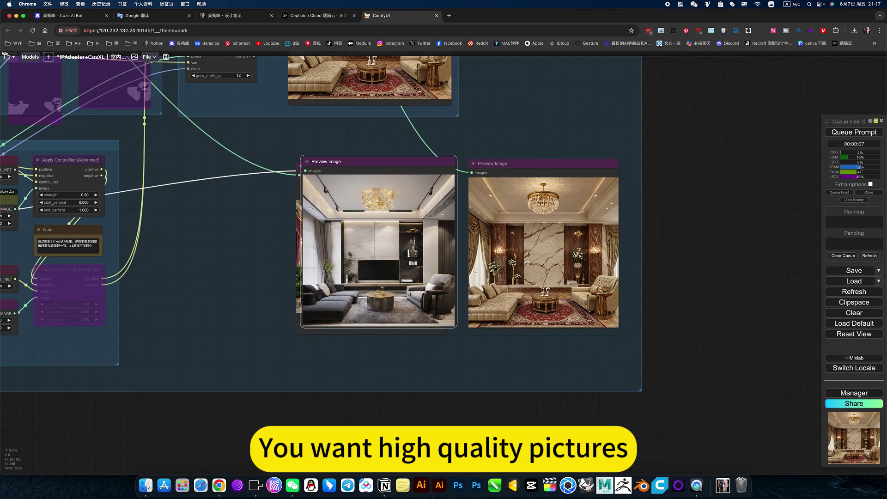
drag(509, 105, 701, 143)
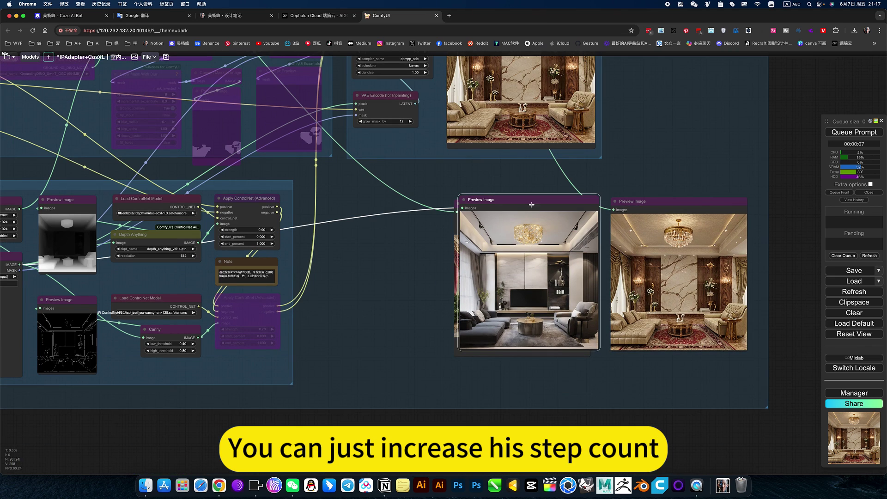
drag(535, 196, 397, 205)
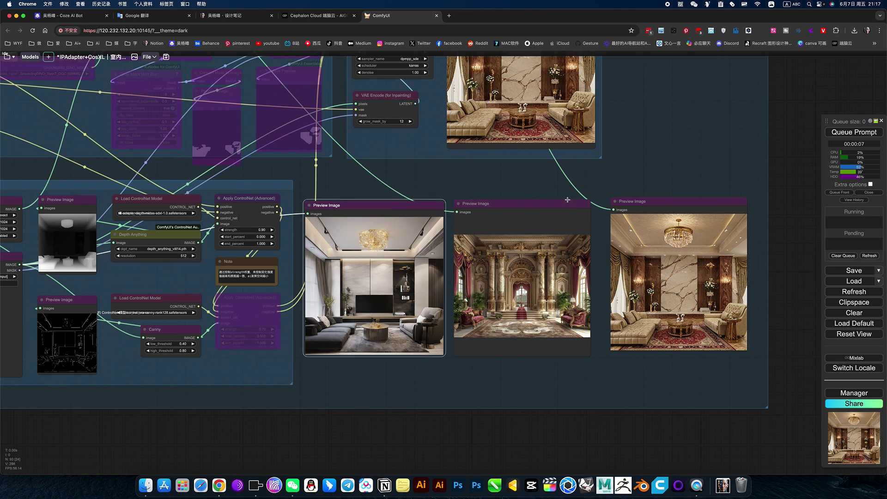